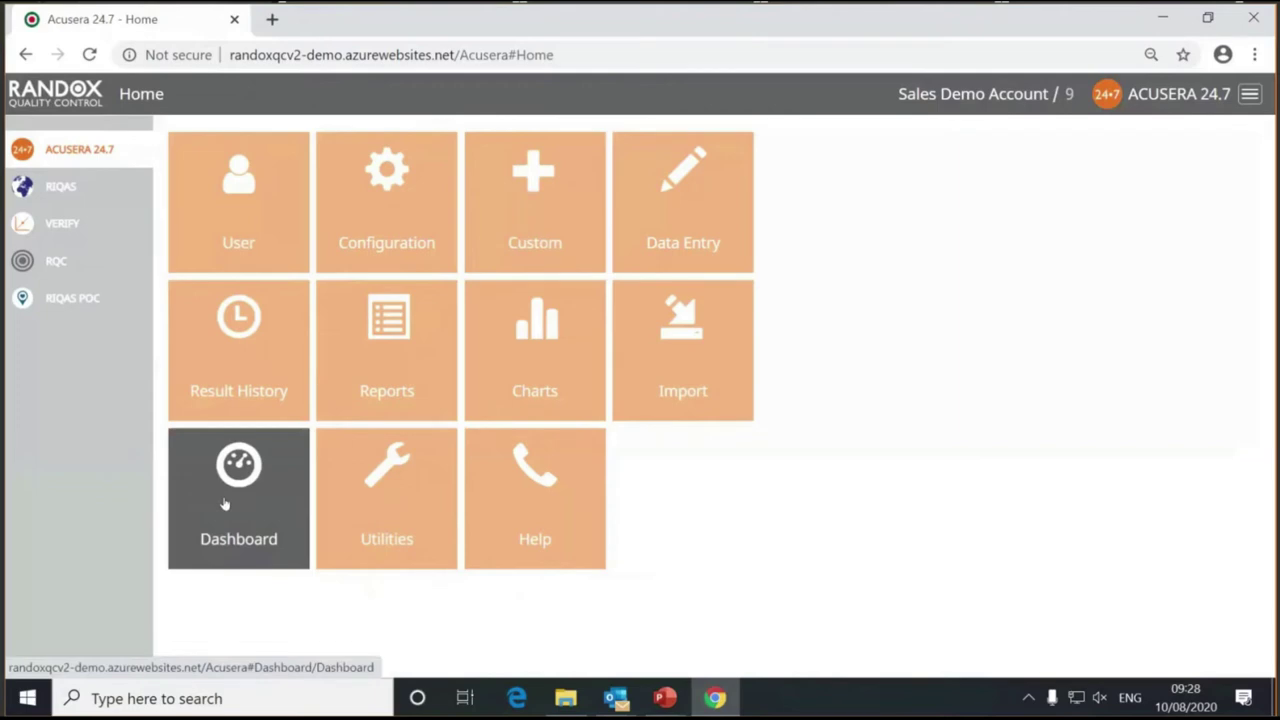
Step: From the dashboard's latest alarm, follow lot 307UL to the Alkaline Phosphatase C311 result history
left_click(225, 504)
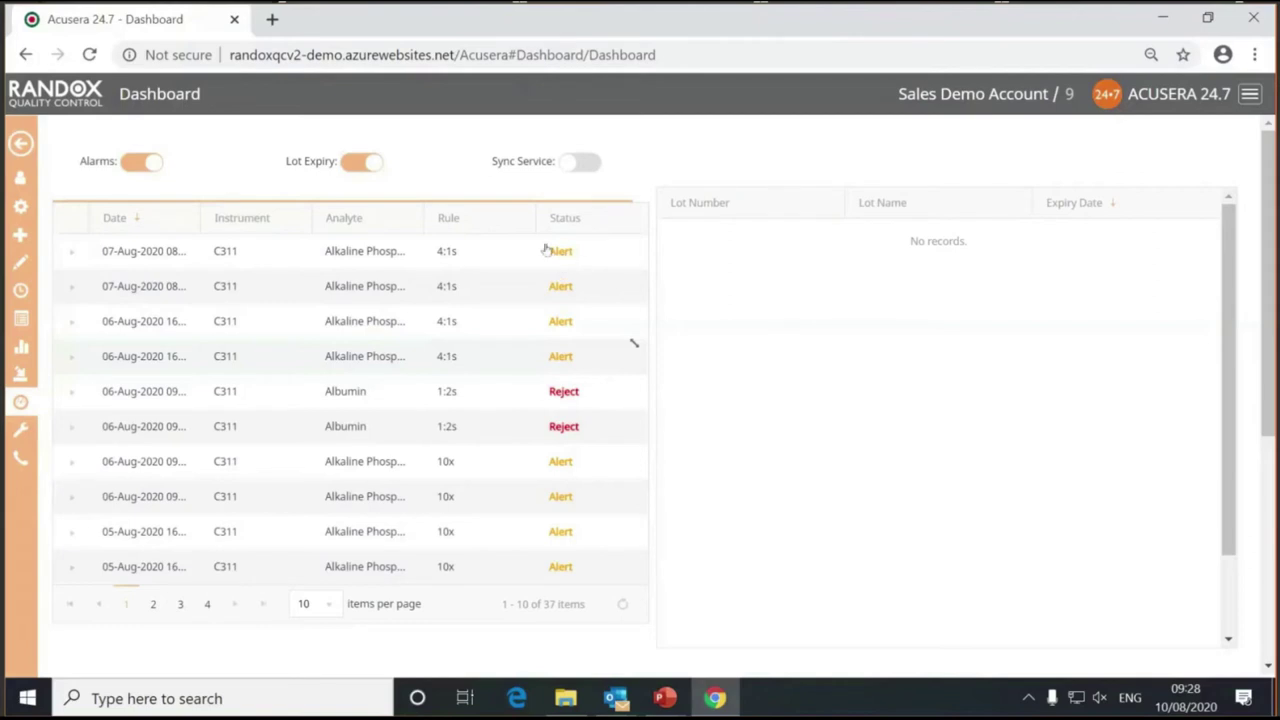
left_click(72, 253)
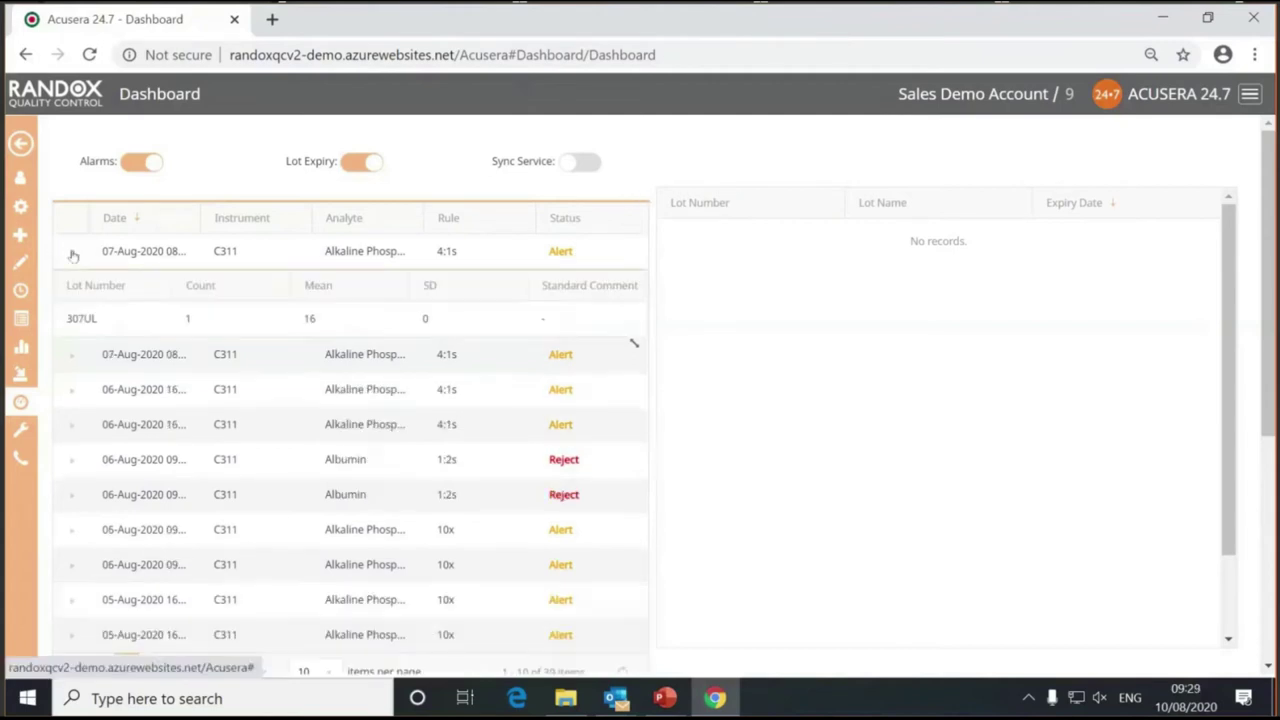
left_click(100, 321)
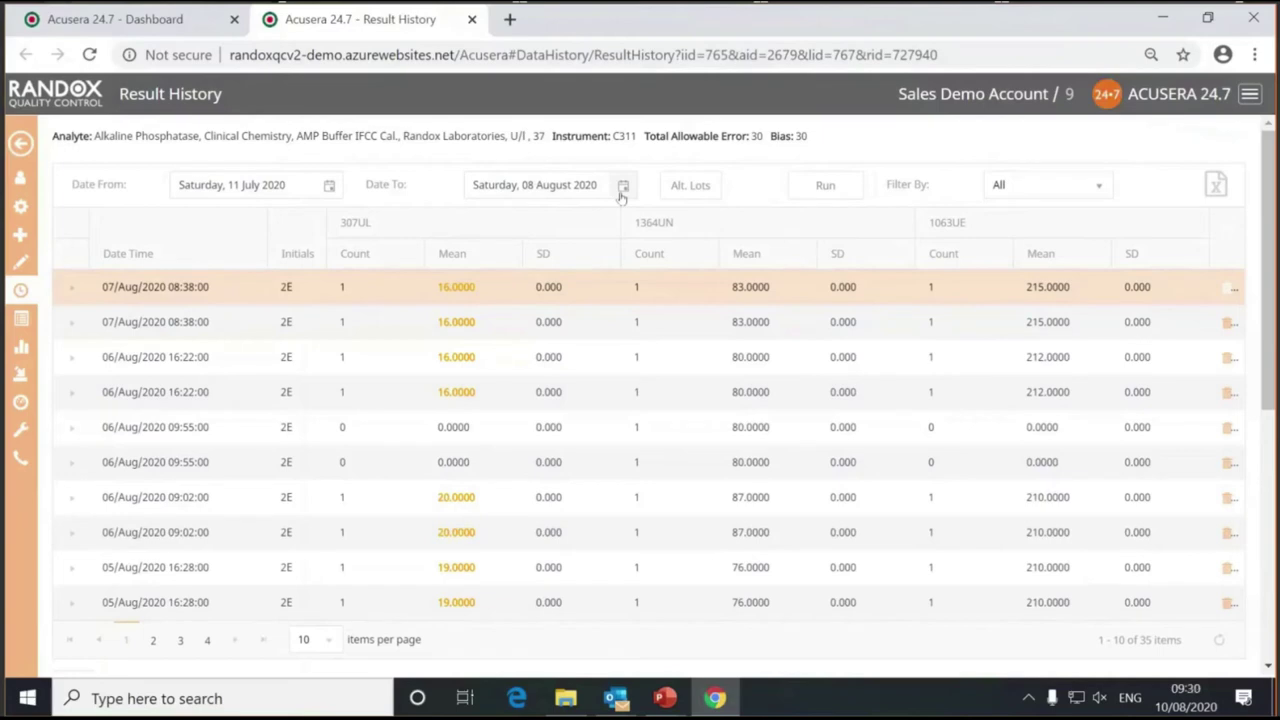
Step: Filter the Alkaline Phosphatase results to Alerted only, listing 33 results across three lots
left_click(1102, 187)
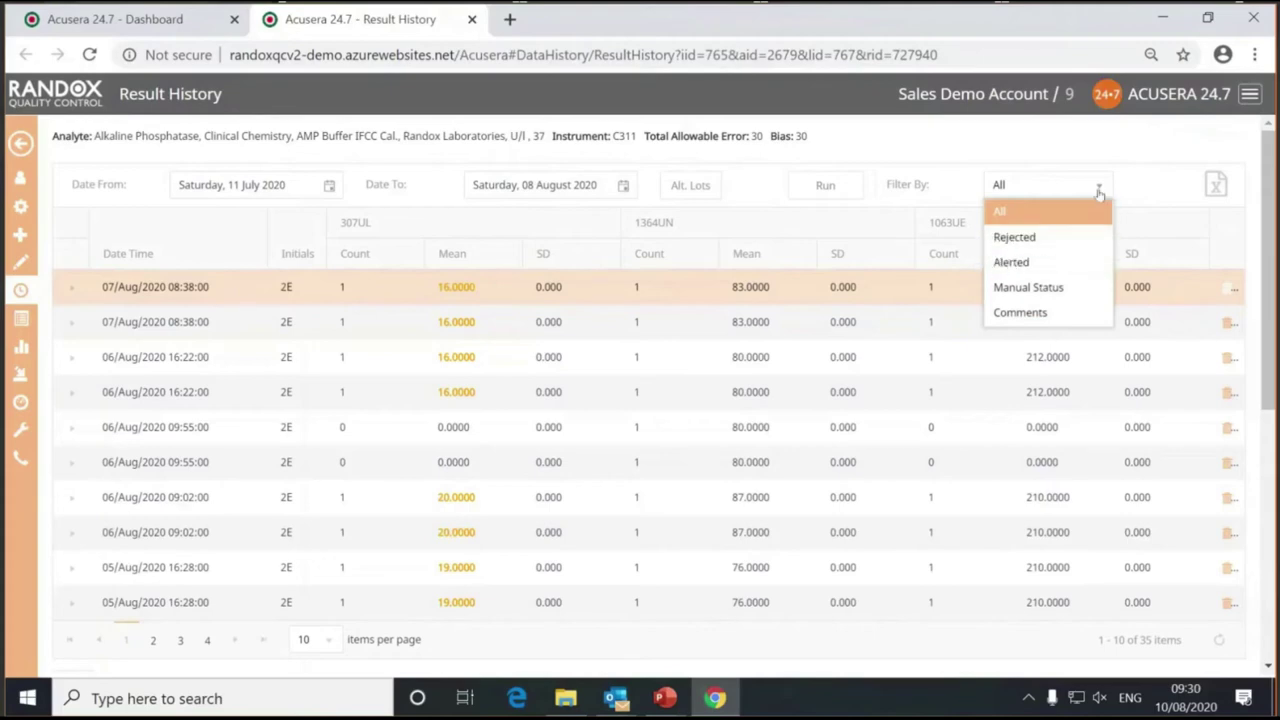
left_click(1060, 264)
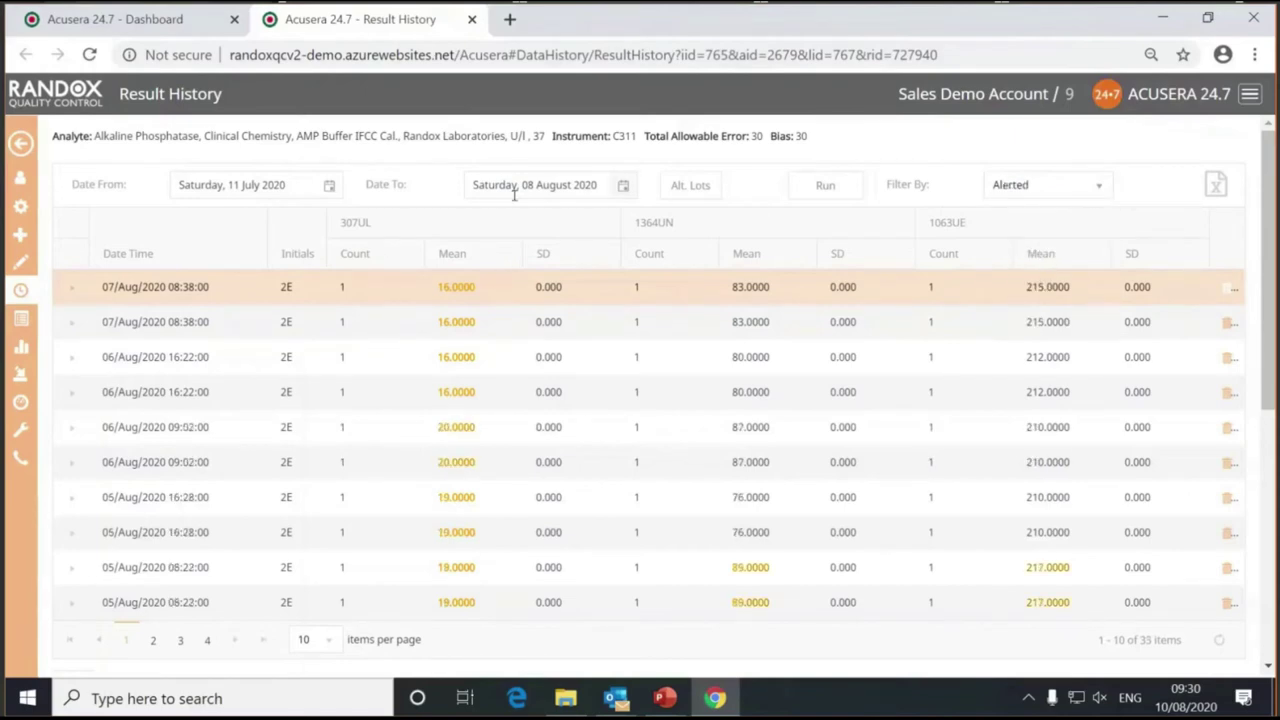
mouse_move(480, 243)
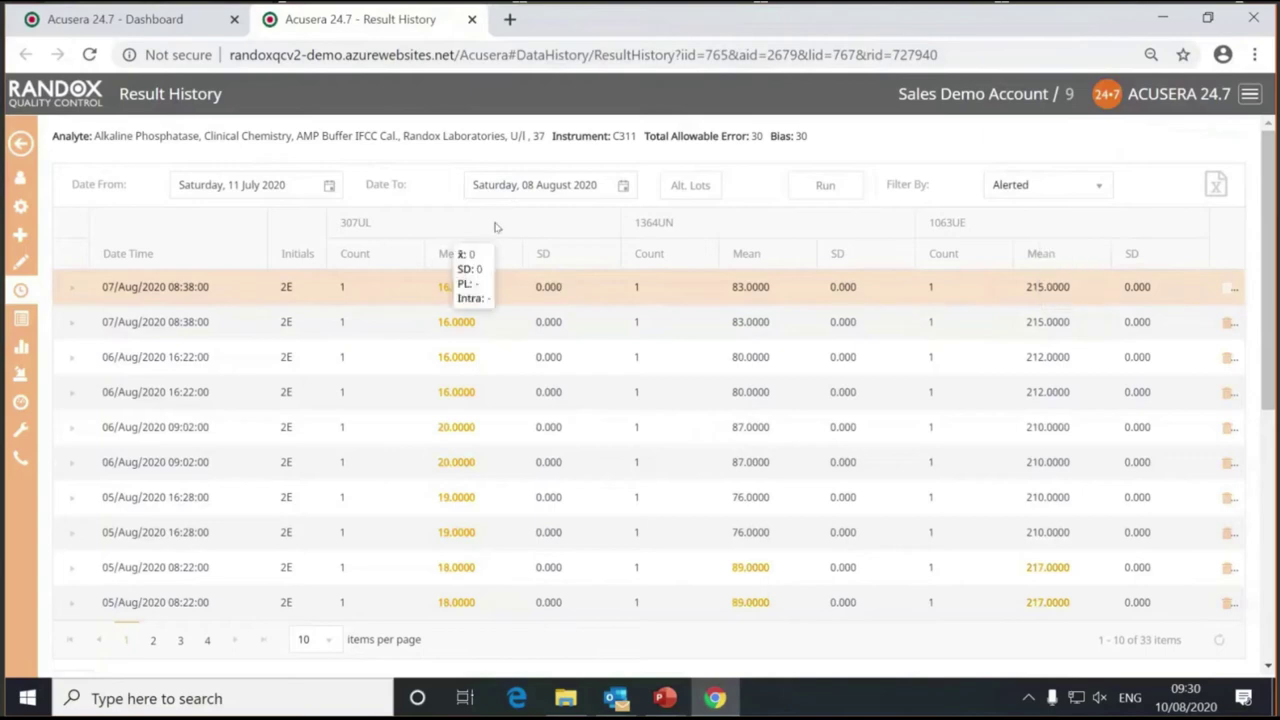
mouse_move(1010, 234)
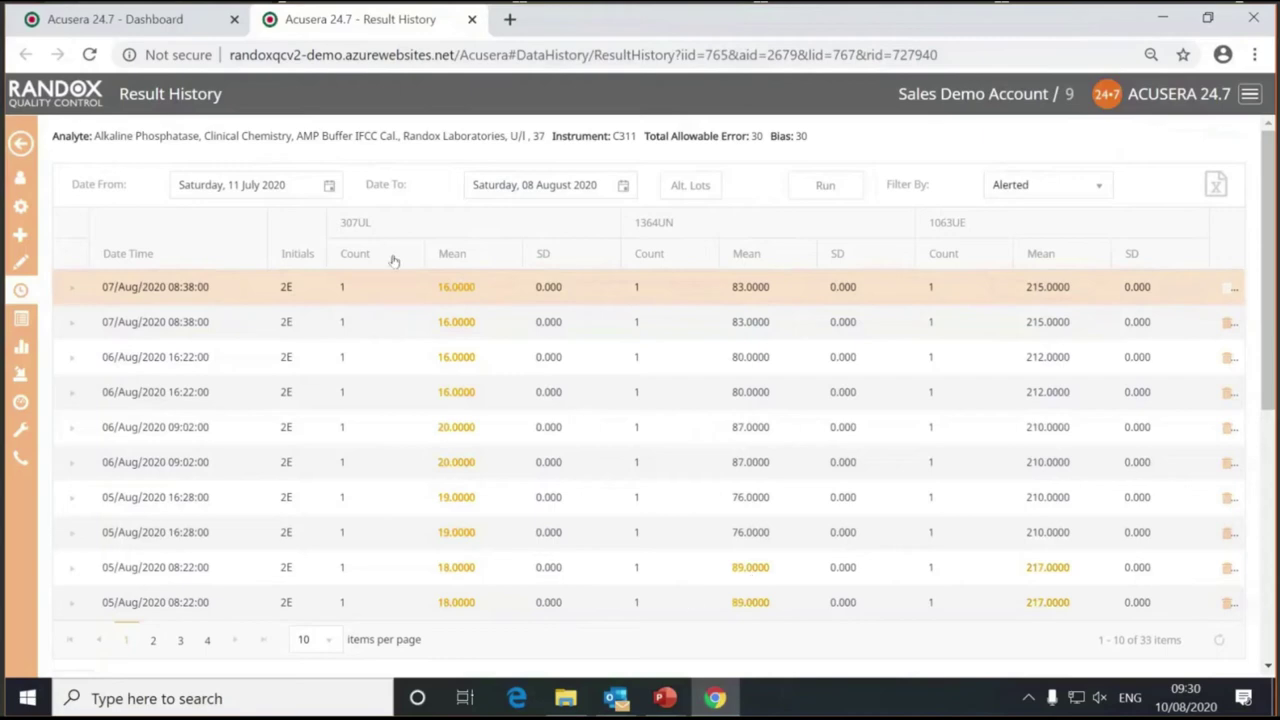
left_click(1047, 188)
Step: Change the result filter to show only Rejected results
left_click(1034, 244)
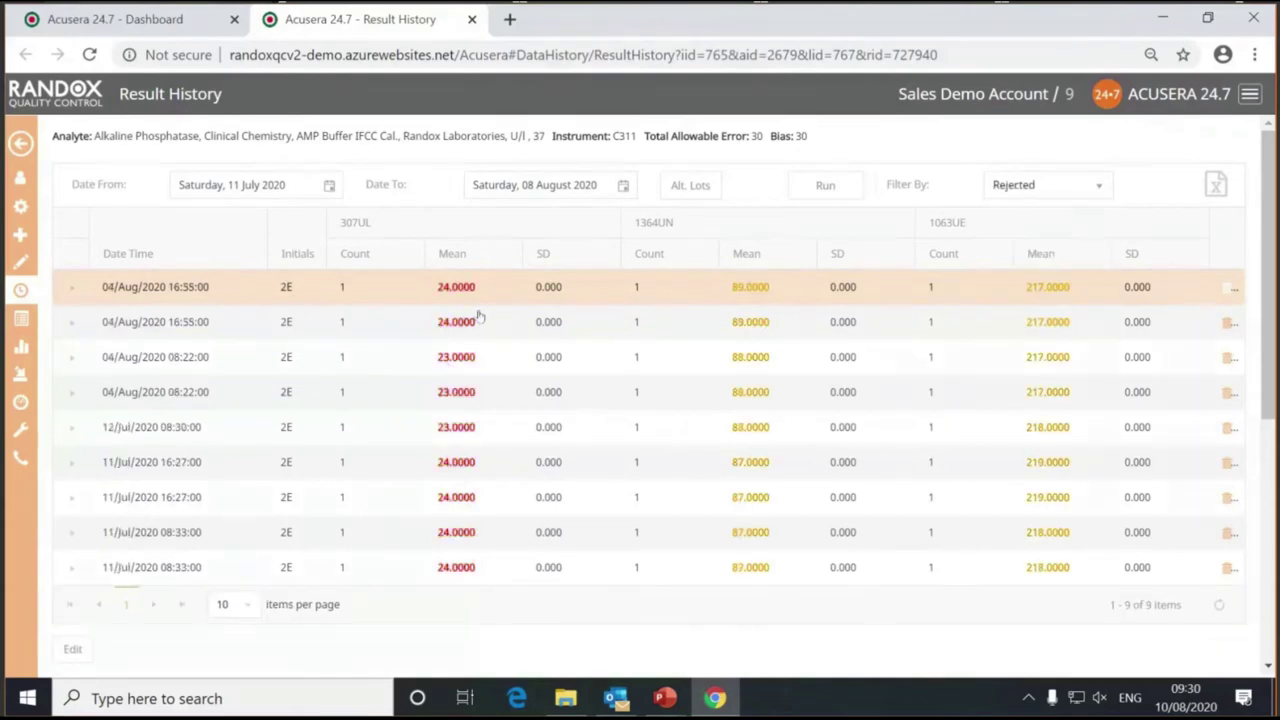
scroll(640, 388, "down", 2)
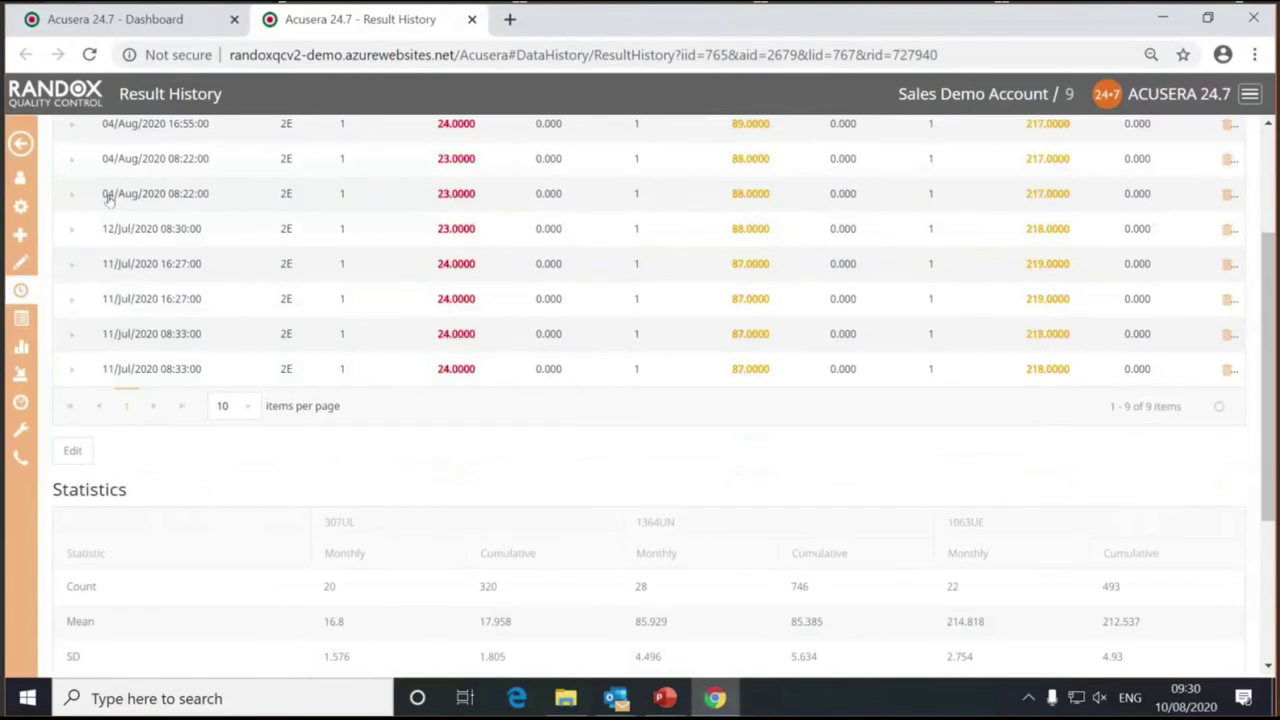
scroll(108, 197, "up", 2)
Step: Expand the first rejected result and review its rule details for lots 307UL, 1364UN and 1063UE
left_click(73, 290)
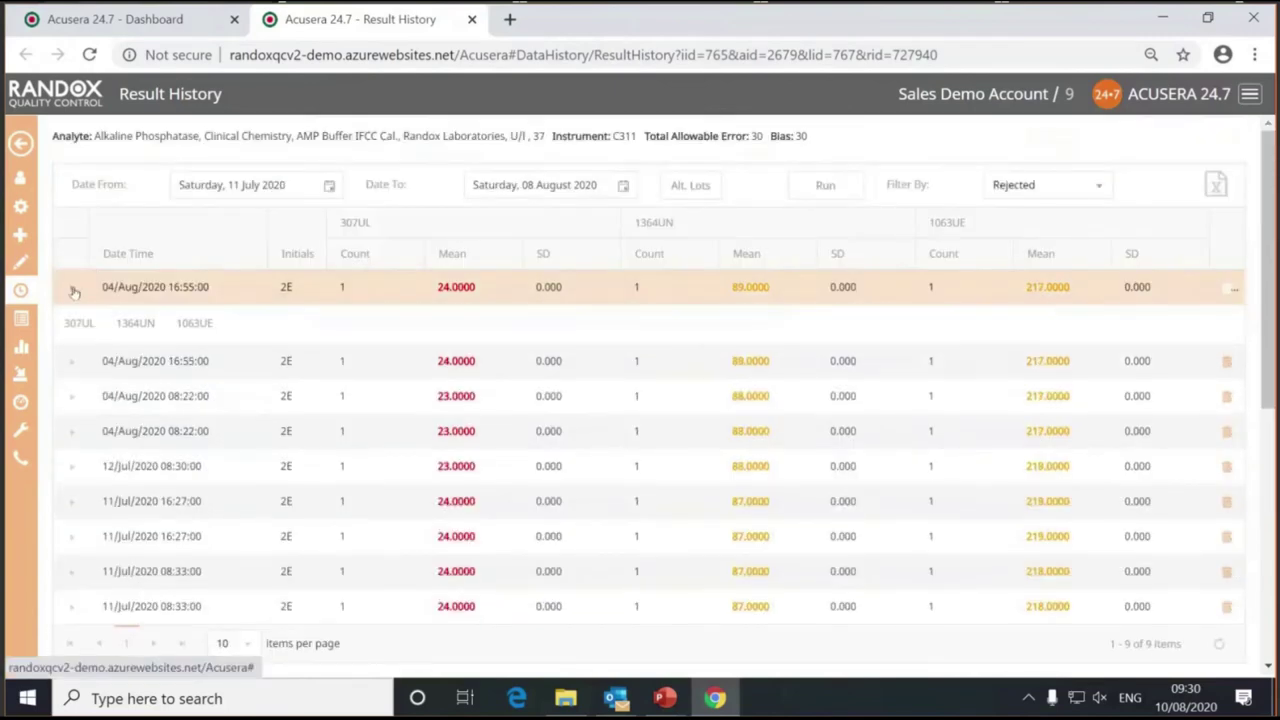
left_click(80, 323)
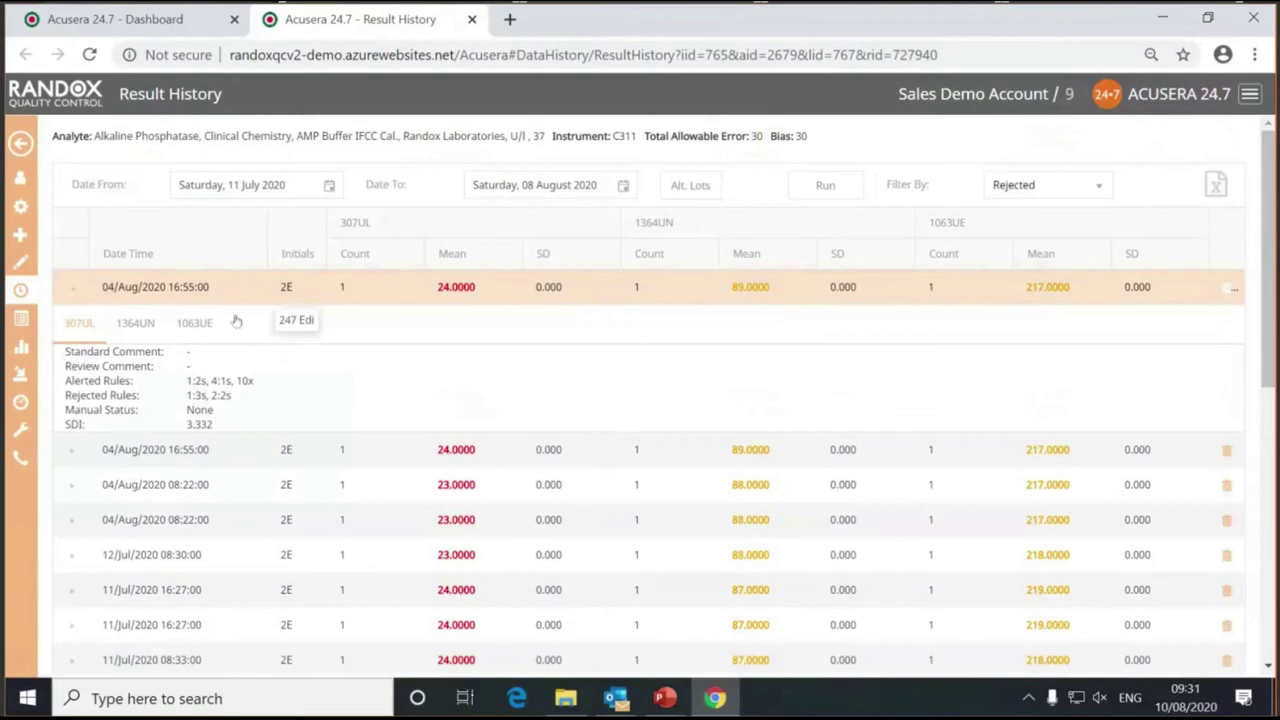
left_click(135, 323)
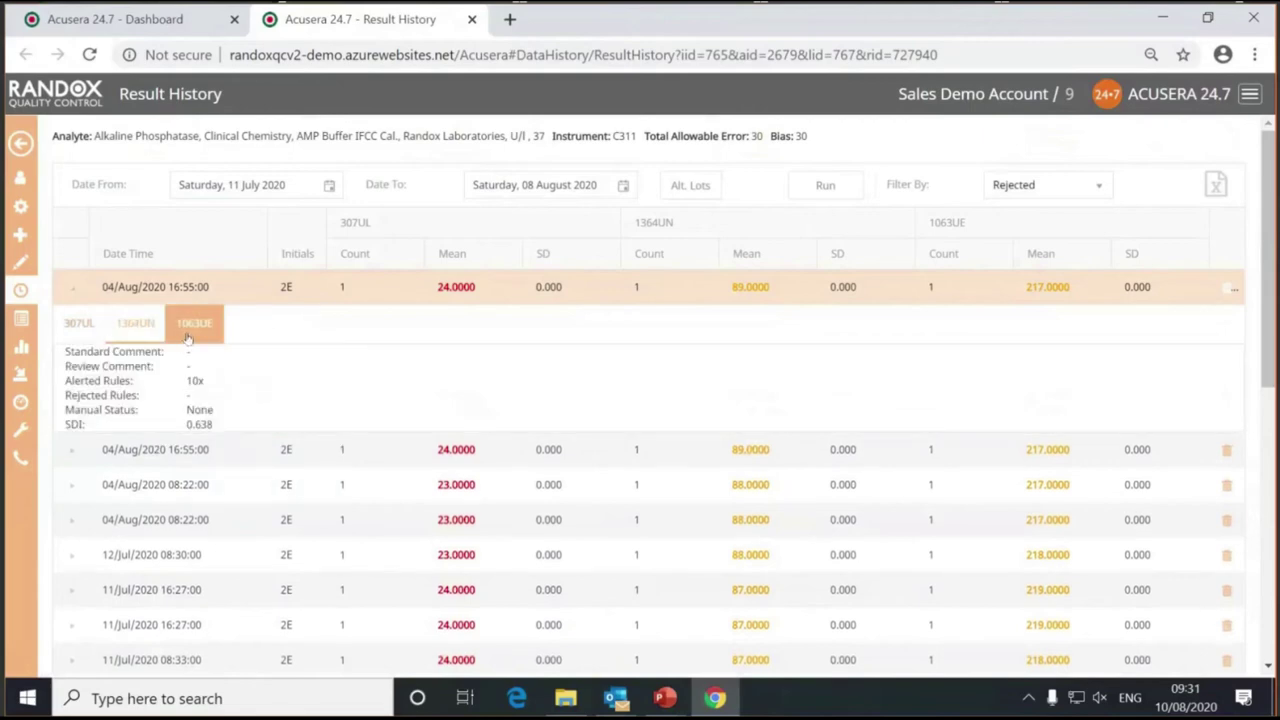
left_click(185, 332)
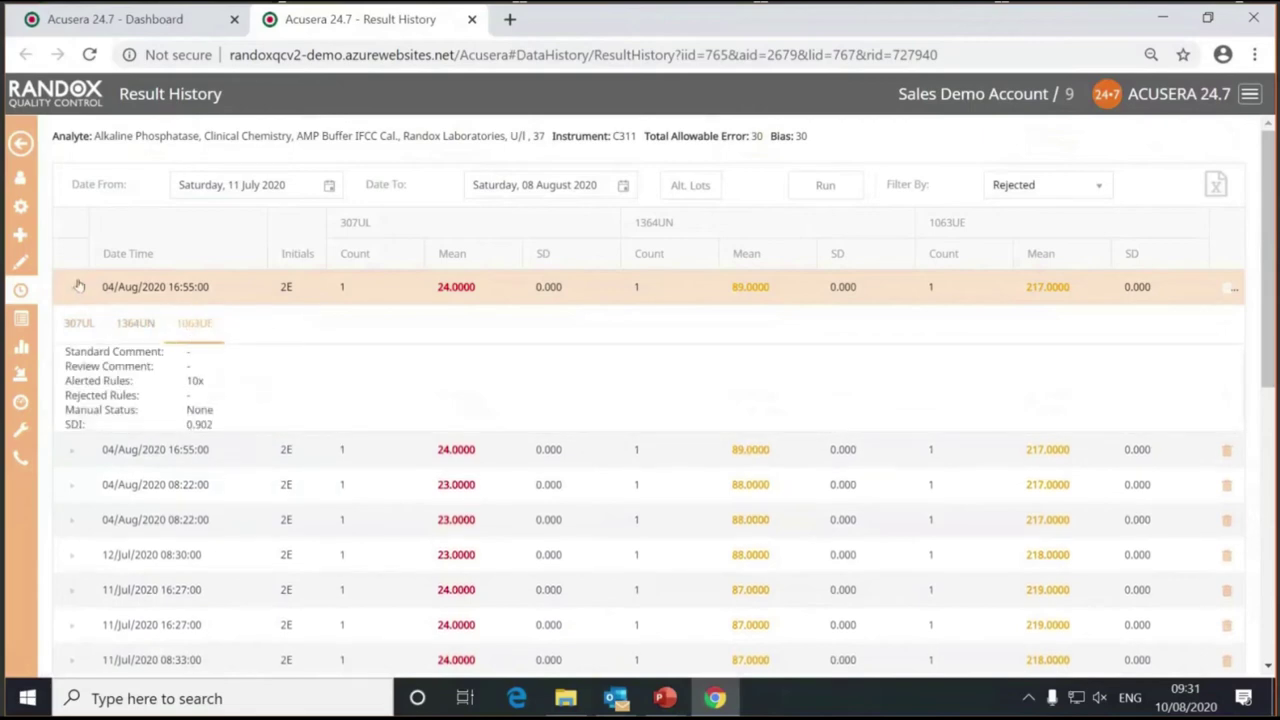
scroll(561, 329, "down", 1)
scroll(561, 329, "down", 5)
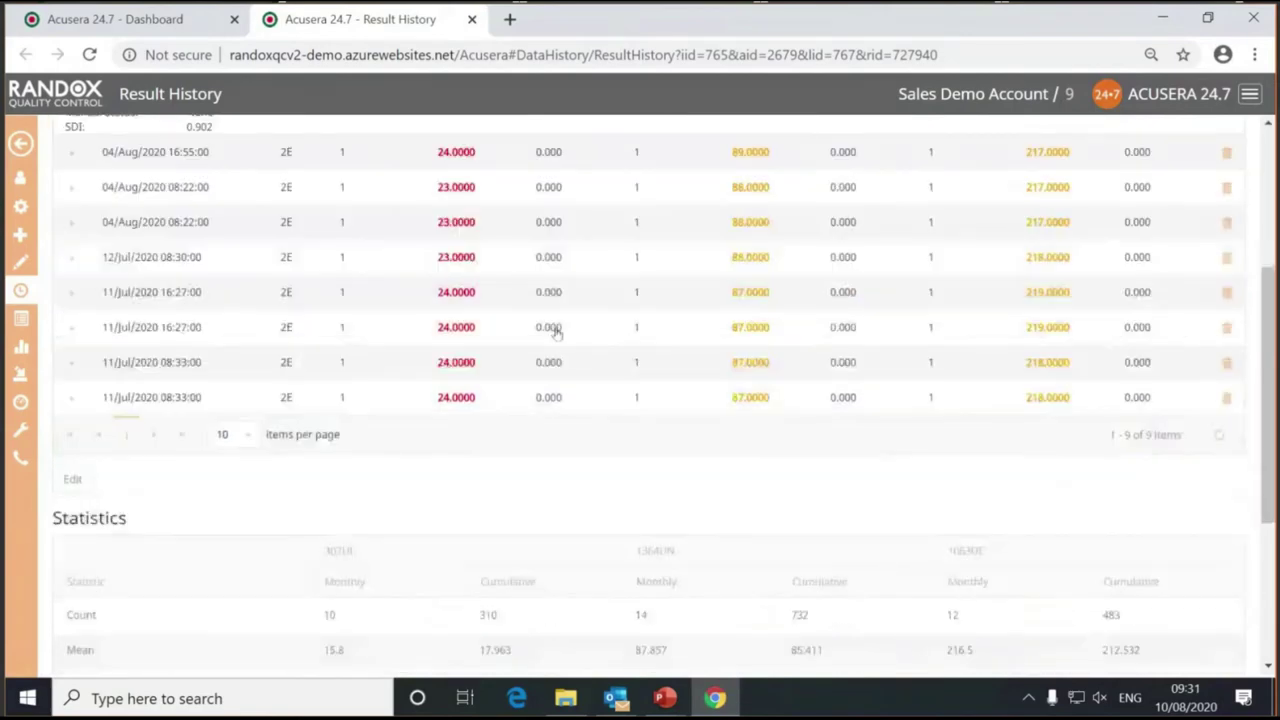
scroll(555, 350, "up", 3)
scroll(555, 350, "up", 3)
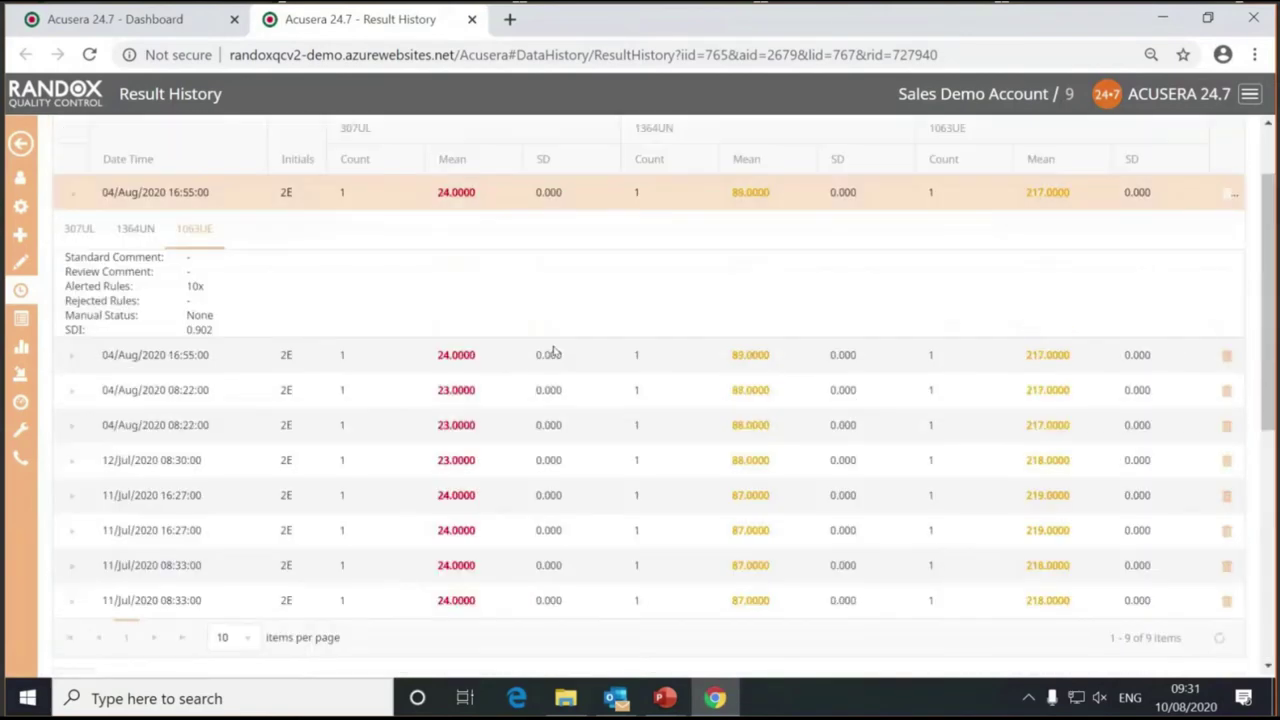
scroll(551, 351, "down", 6)
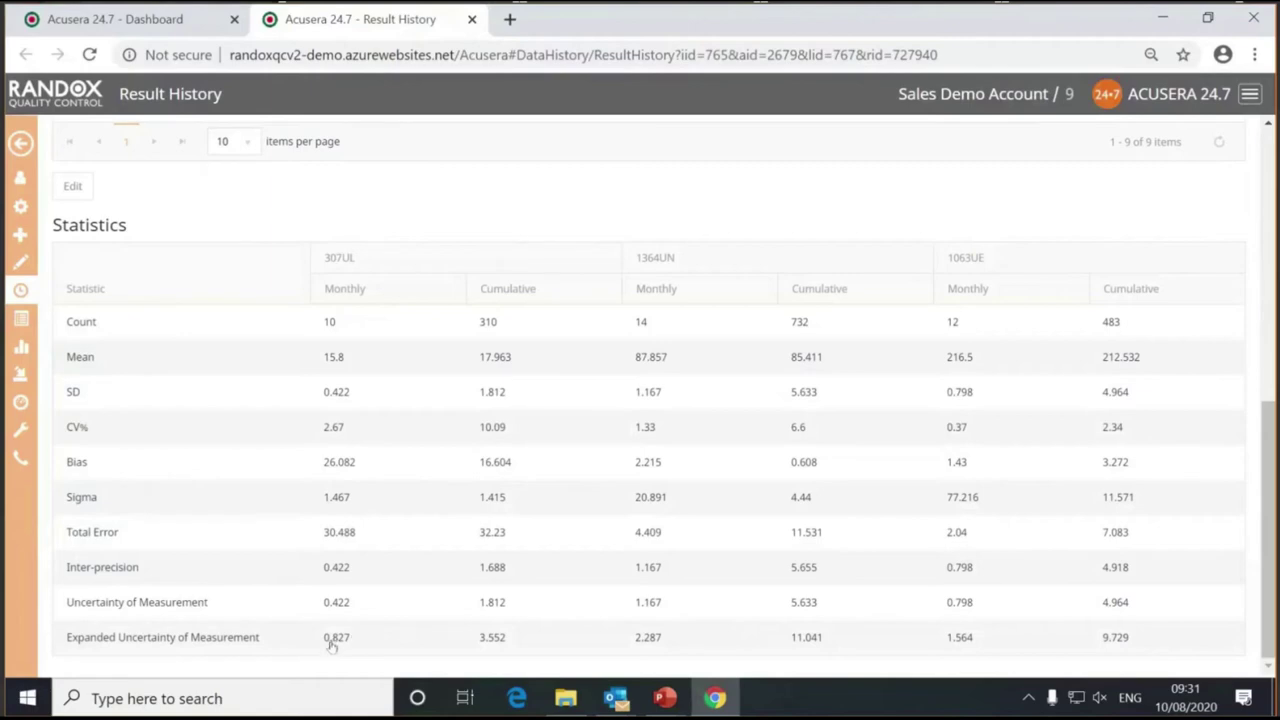
scroll(300, 603, "up", 4)
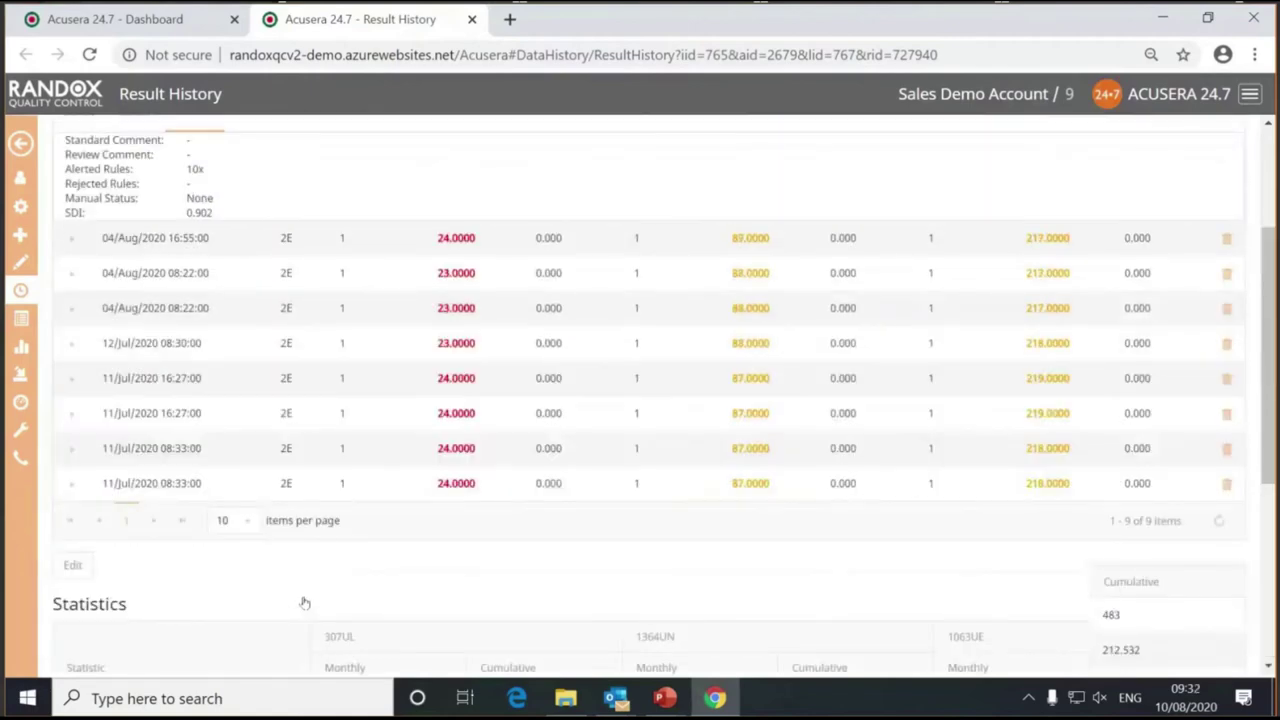
scroll(305, 603, "down", 4)
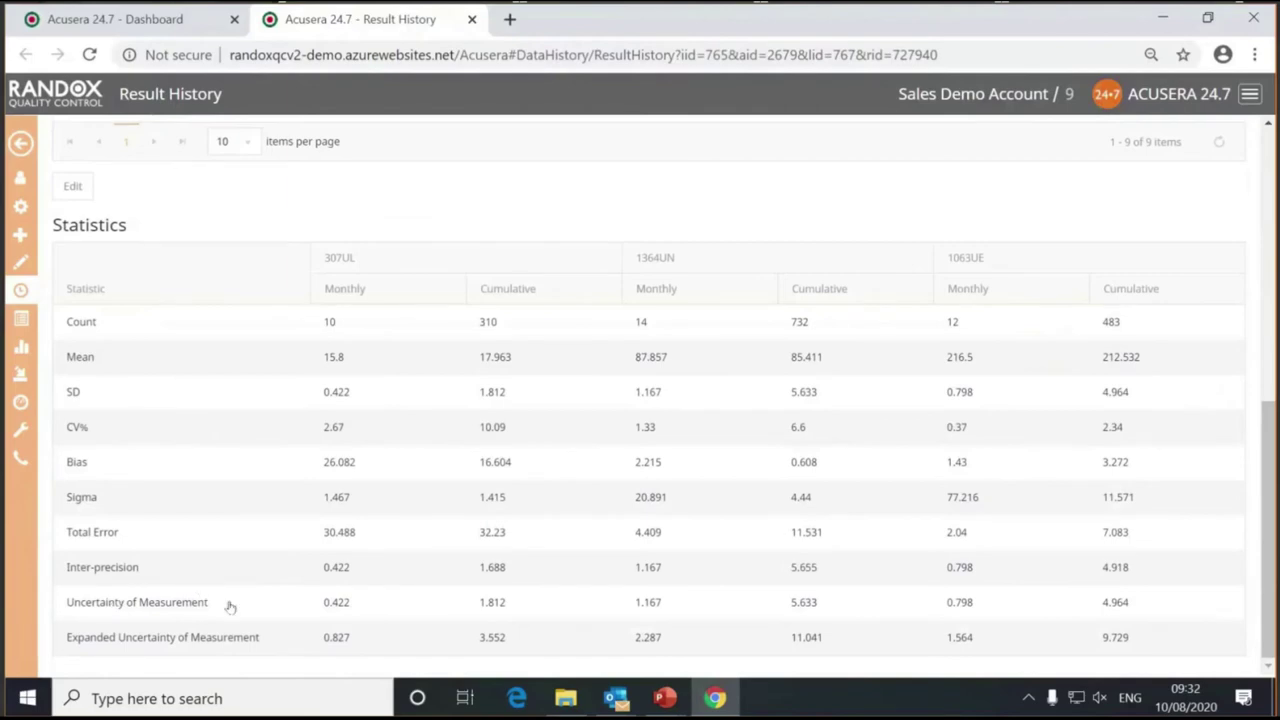
scroll(400, 566, "up", 5)
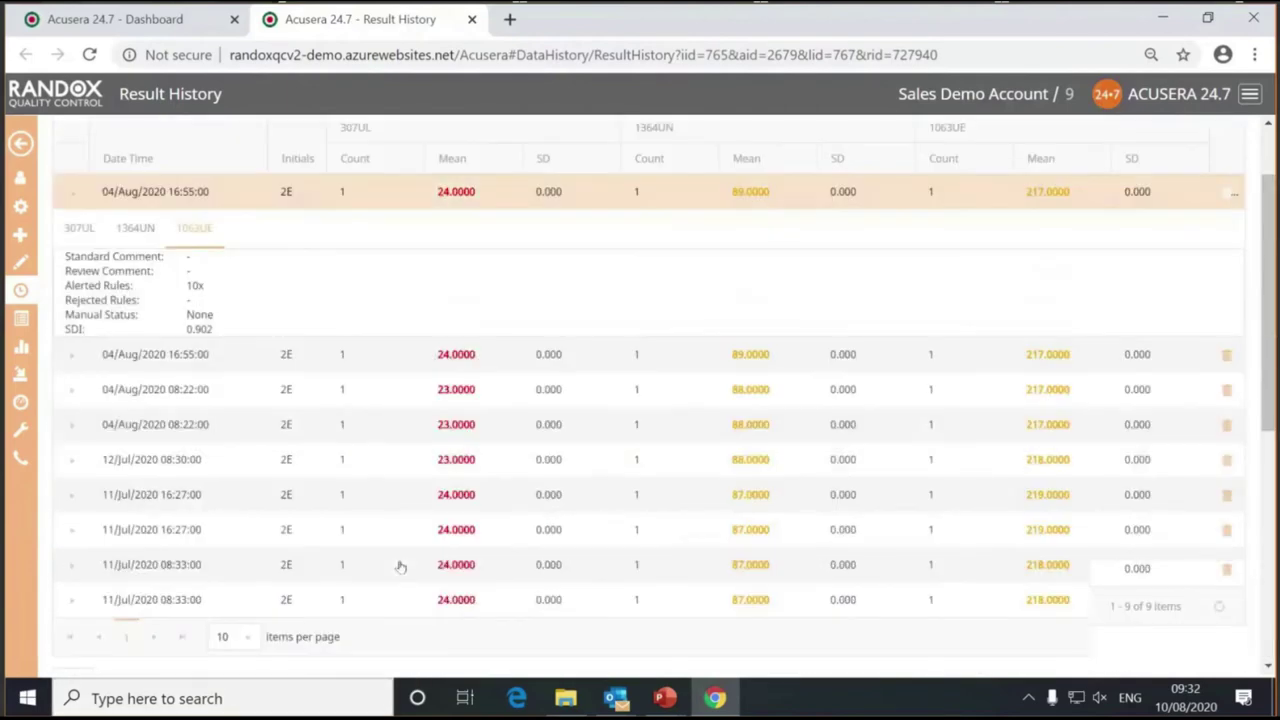
scroll(400, 566, "up", 1)
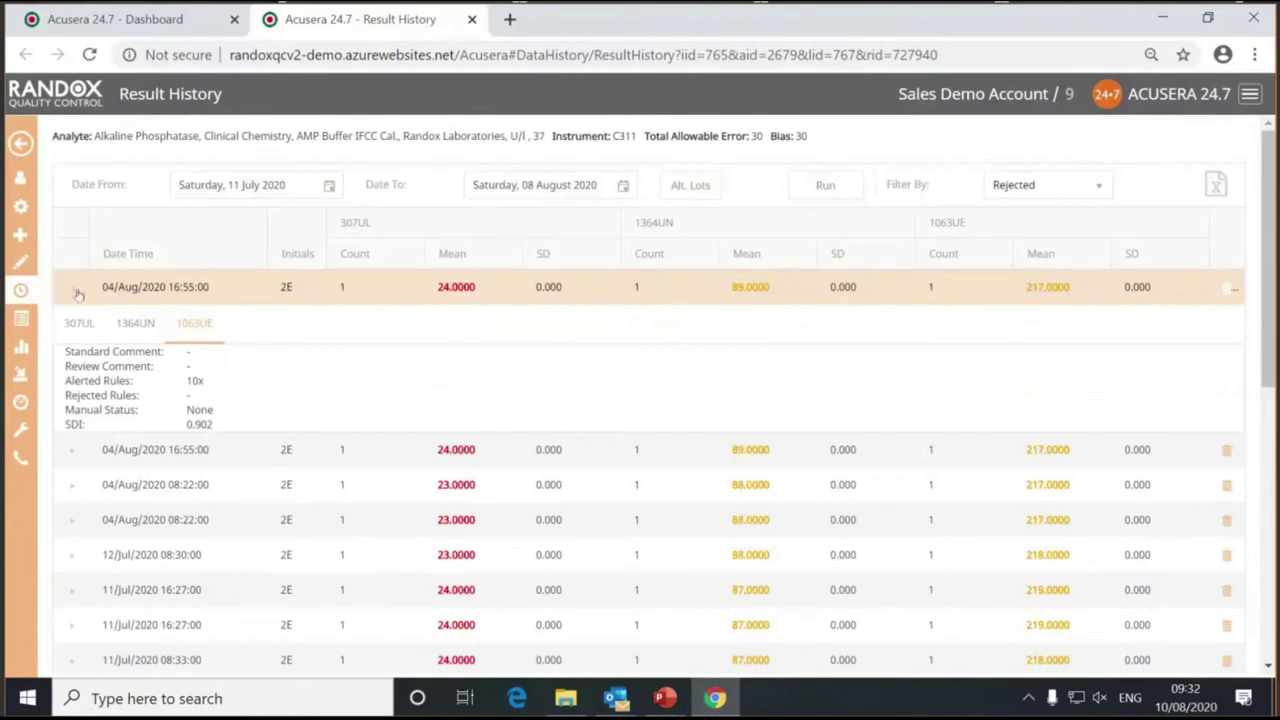
mouse_move(26, 296)
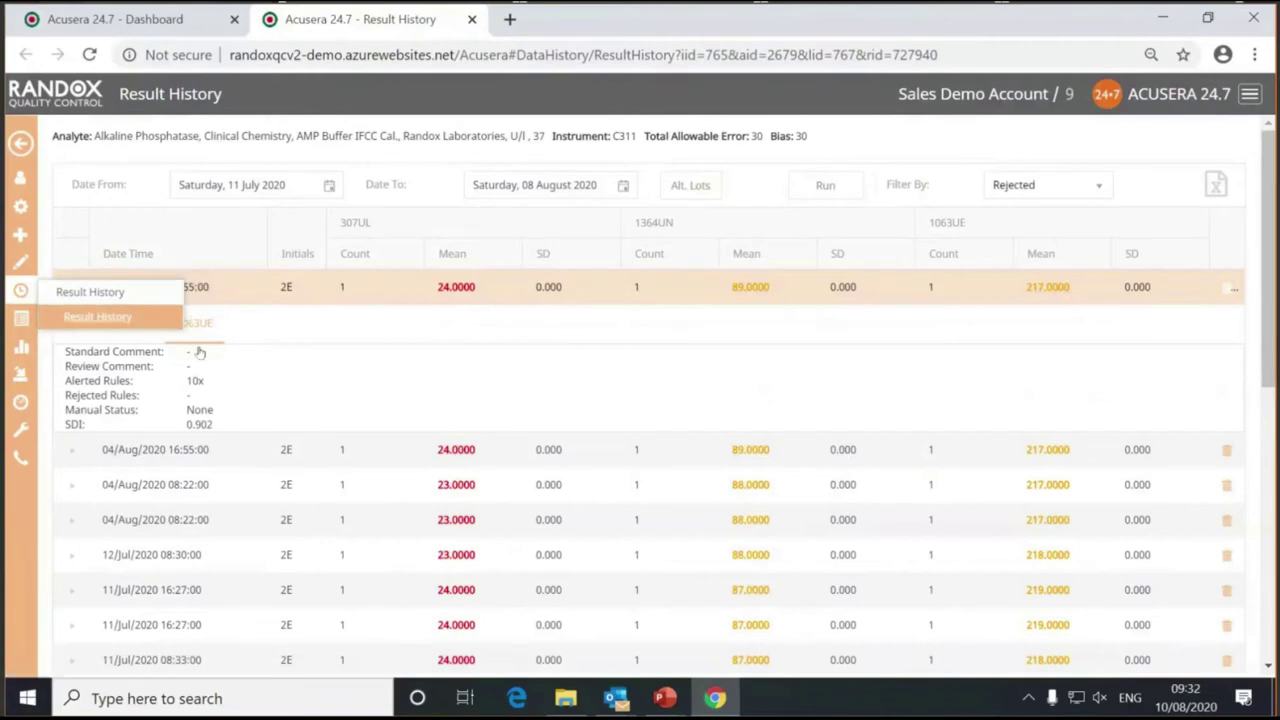
Step: Return to the 68-entry analyte list, sorting by Instrument, Method, then Analyte ascending
left_click(21, 144)
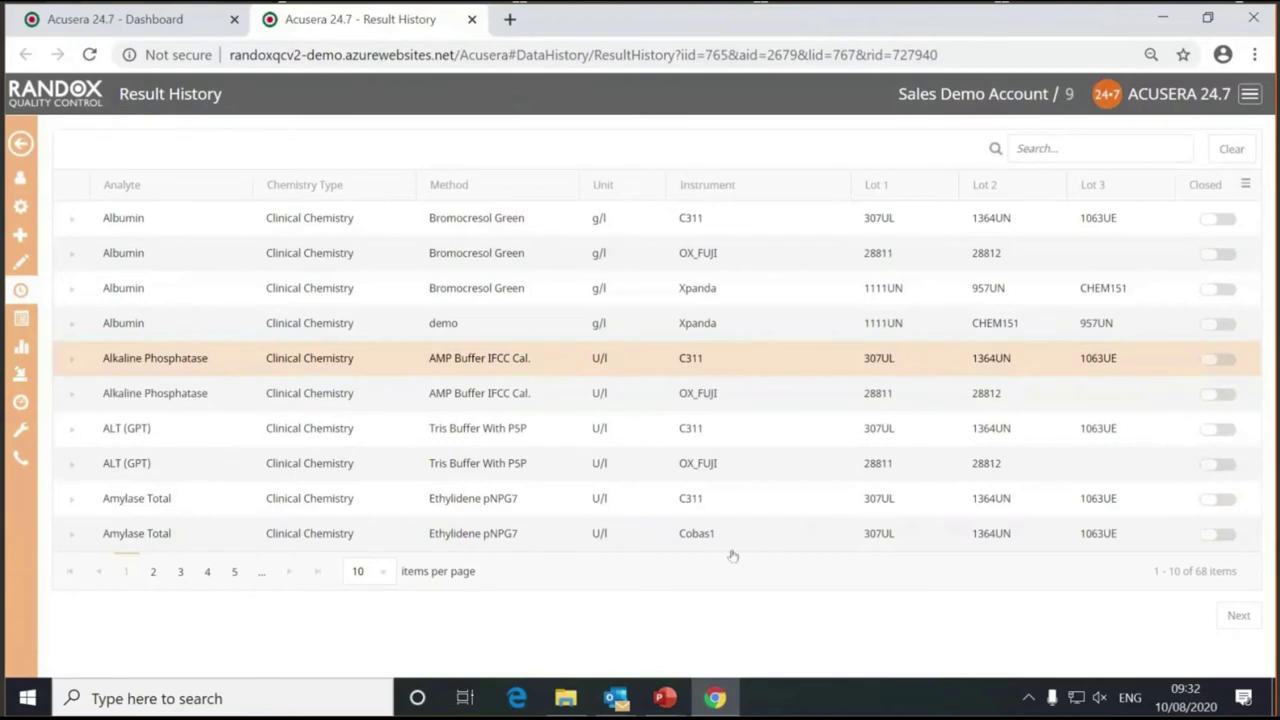
left_click(758, 192)
left_click(502, 193)
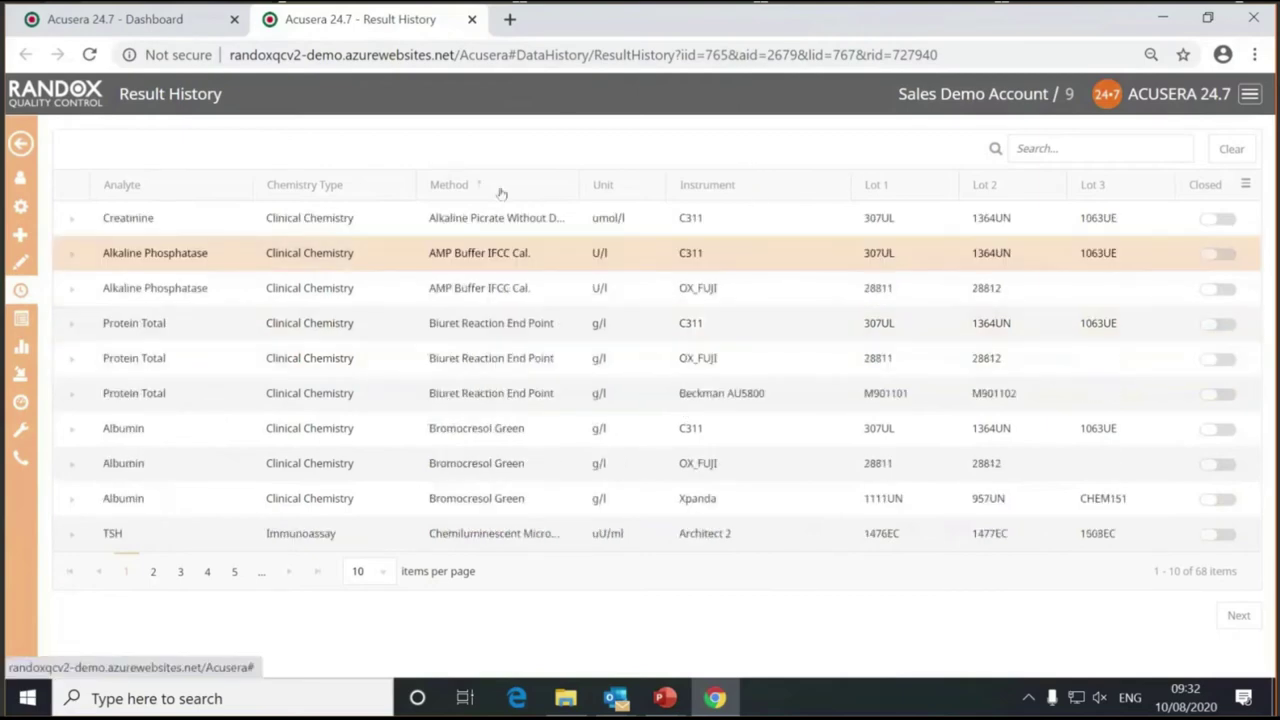
left_click(190, 190)
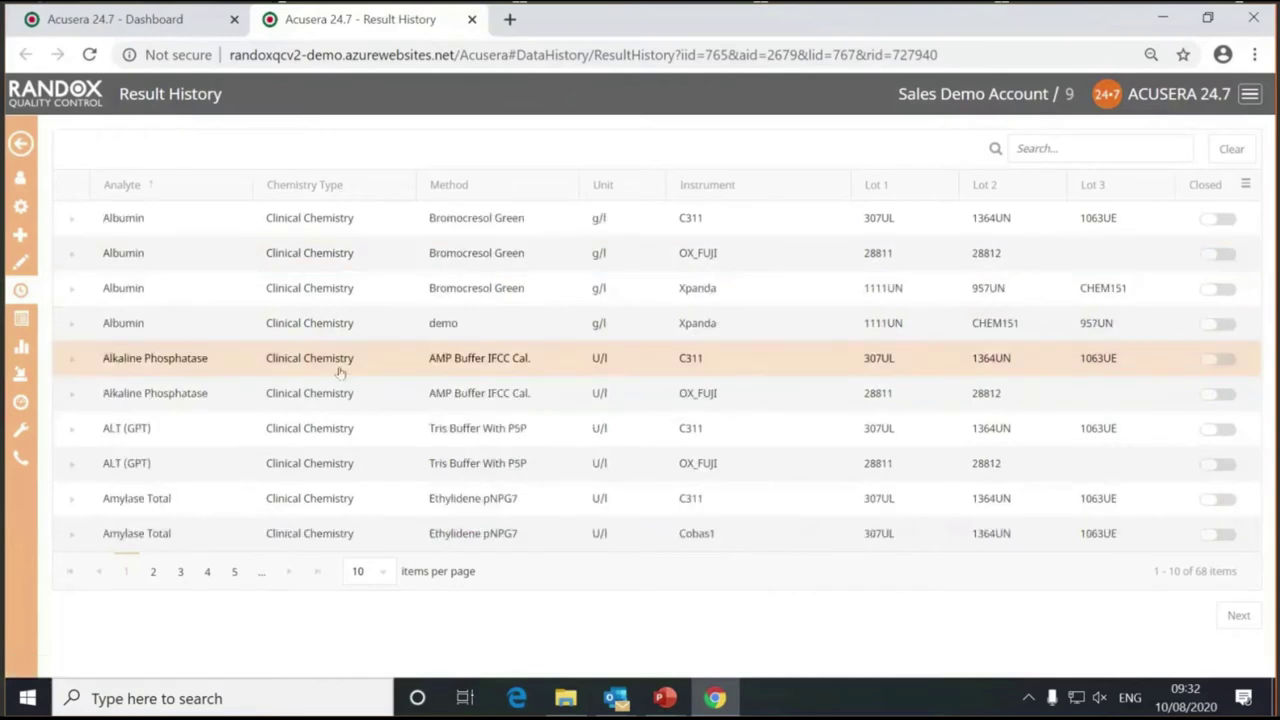
left_click(1071, 142)
mouse_move(10, 355)
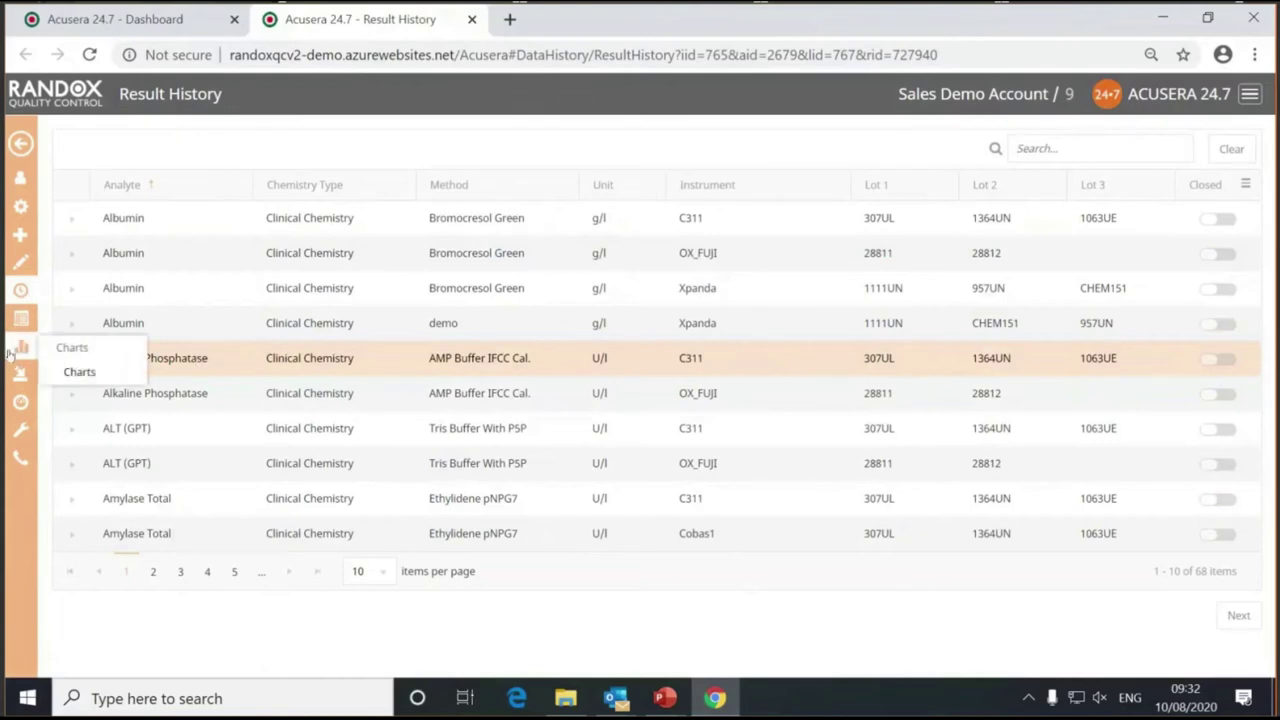
Step: On Charts, keep Levey Jennings and choose the Albumin, Bromocresol Green, C311 test
left_click(80, 372)
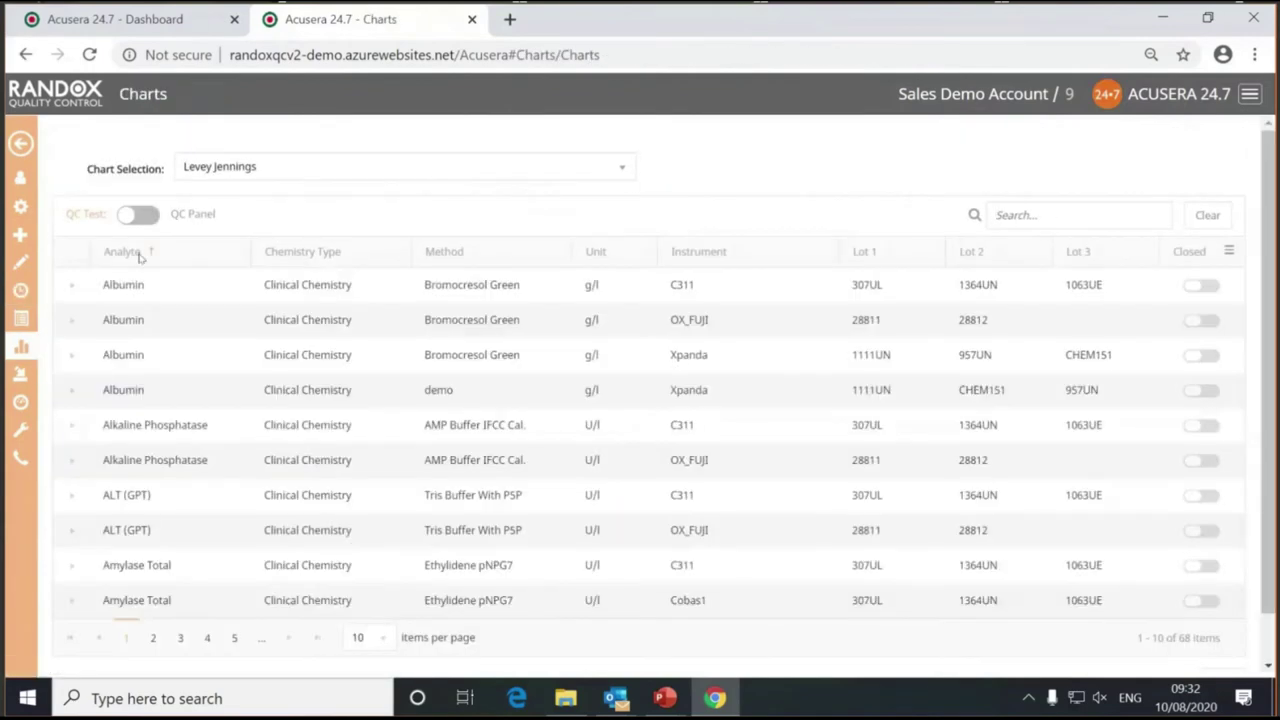
mouse_move(22, 356)
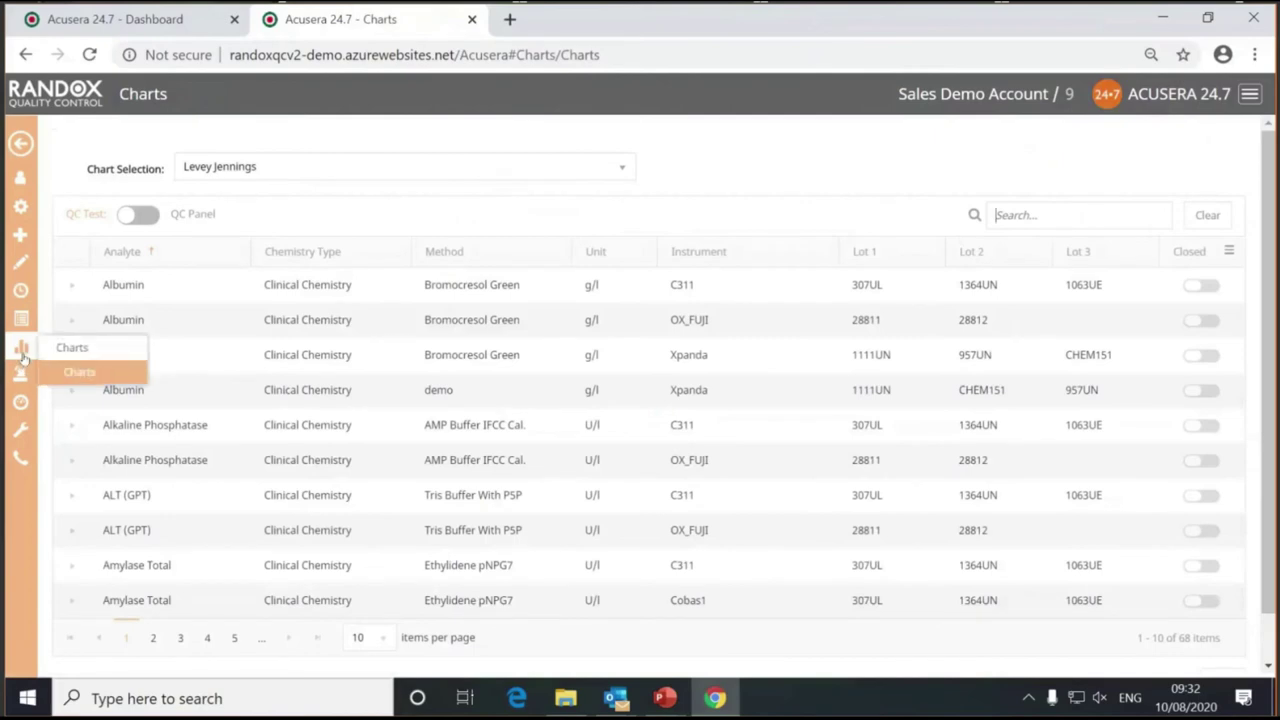
left_click(531, 173)
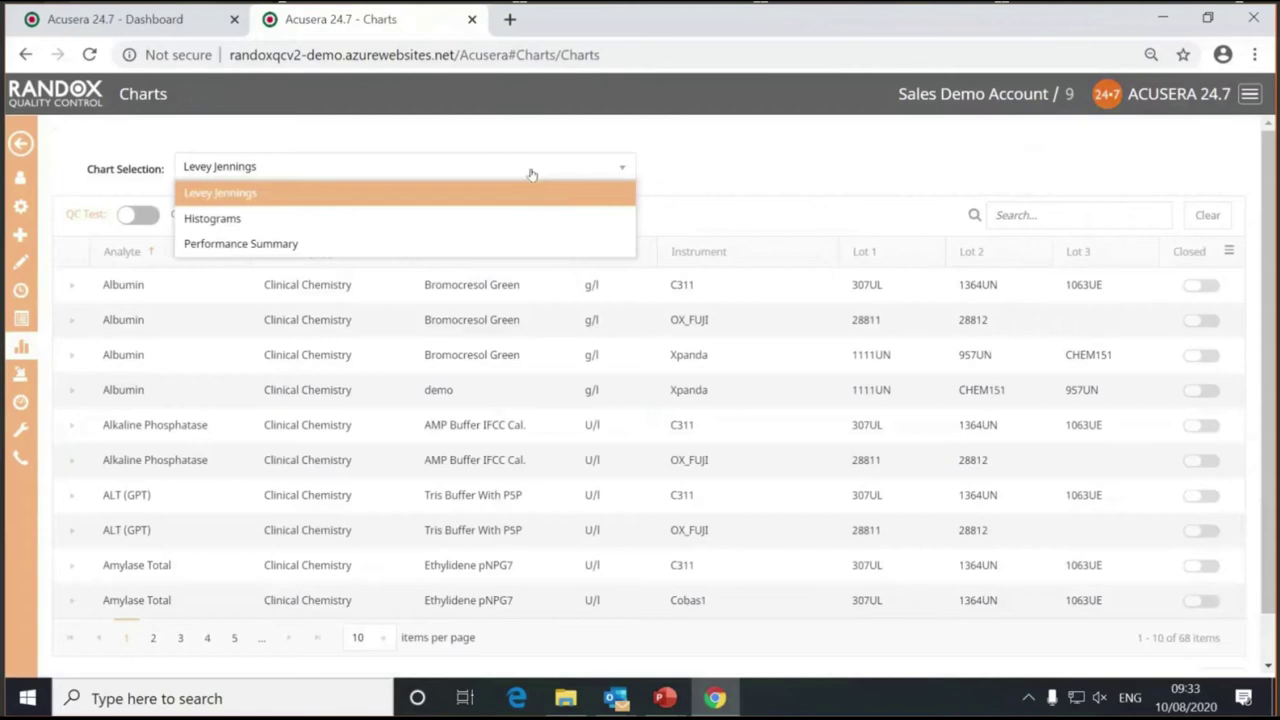
left_click(541, 202)
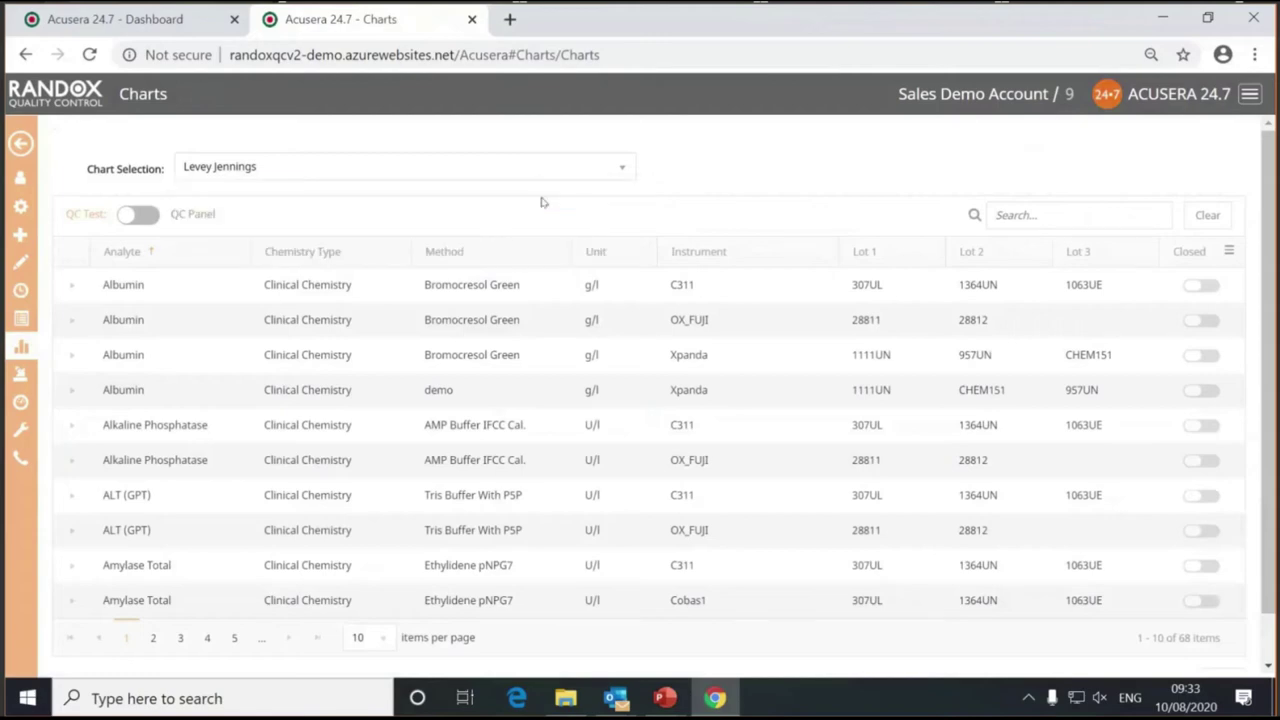
left_click(167, 288)
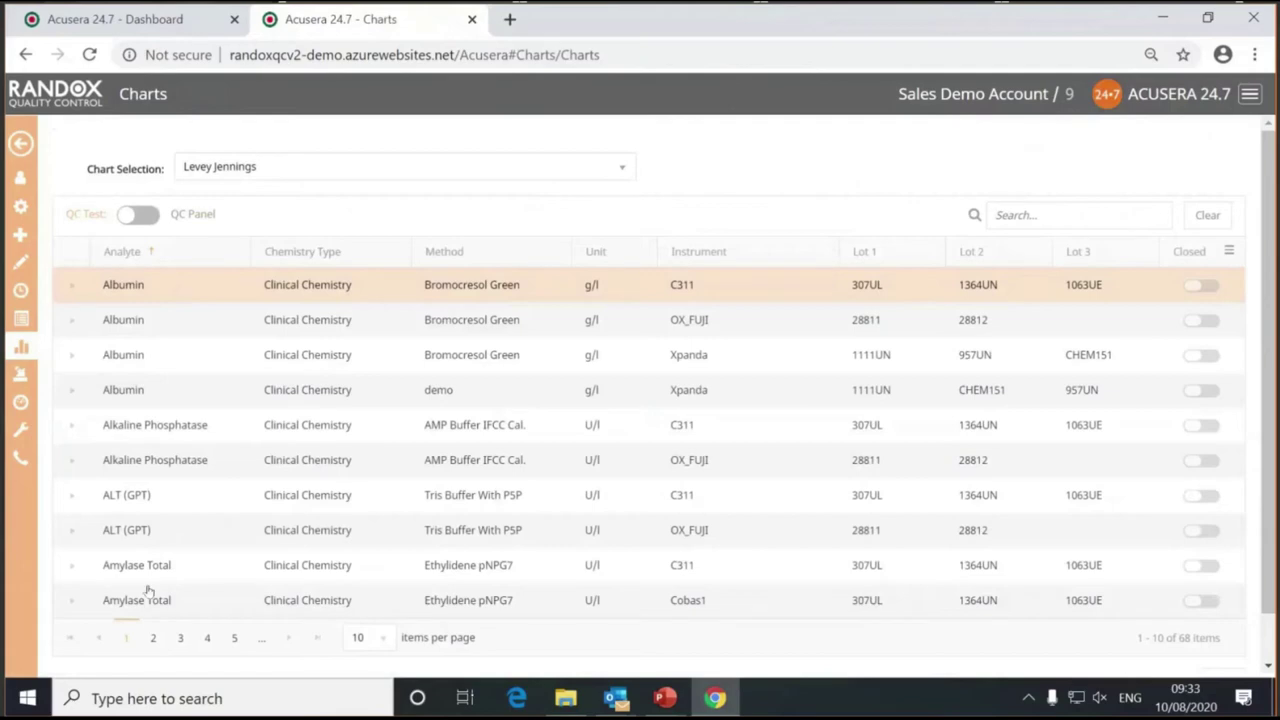
double_click(198, 283)
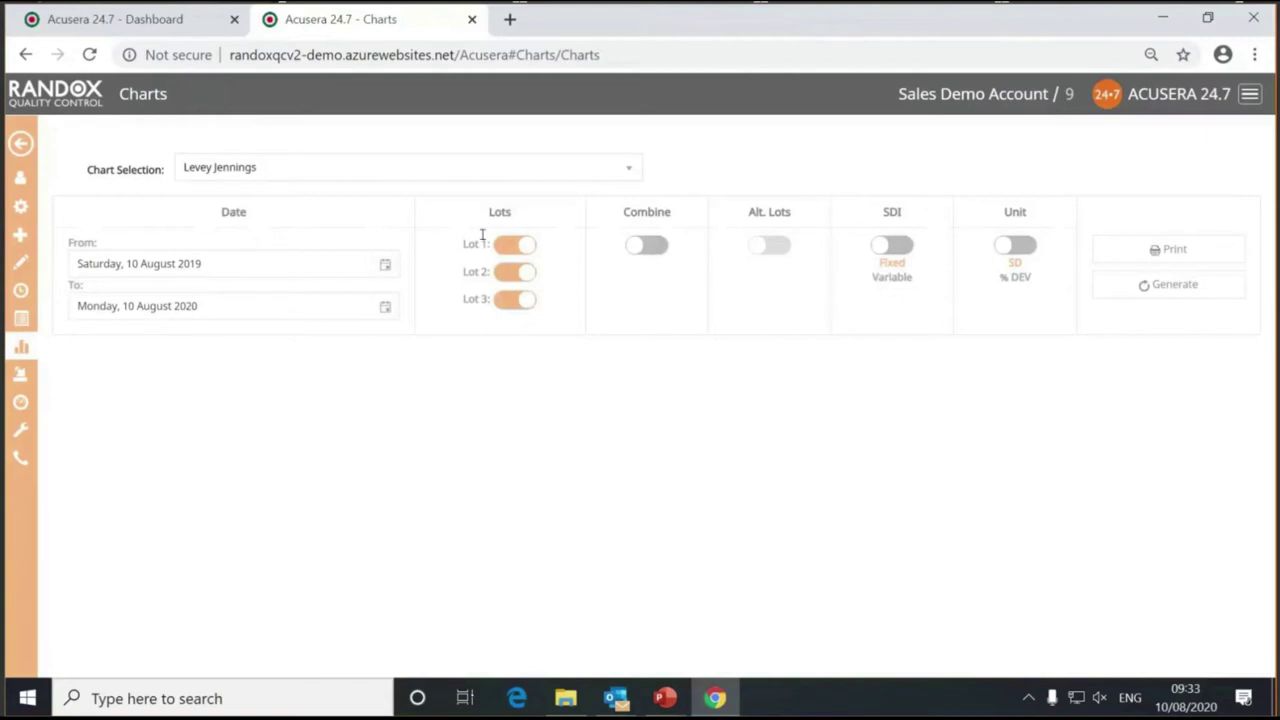
Step: Generate the Albumin Levey Jennings chart with Lots 2 and 3 still included
left_click(520, 274)
left_click(519, 302)
left_click(518, 274)
left_click(524, 303)
left_click(1145, 287)
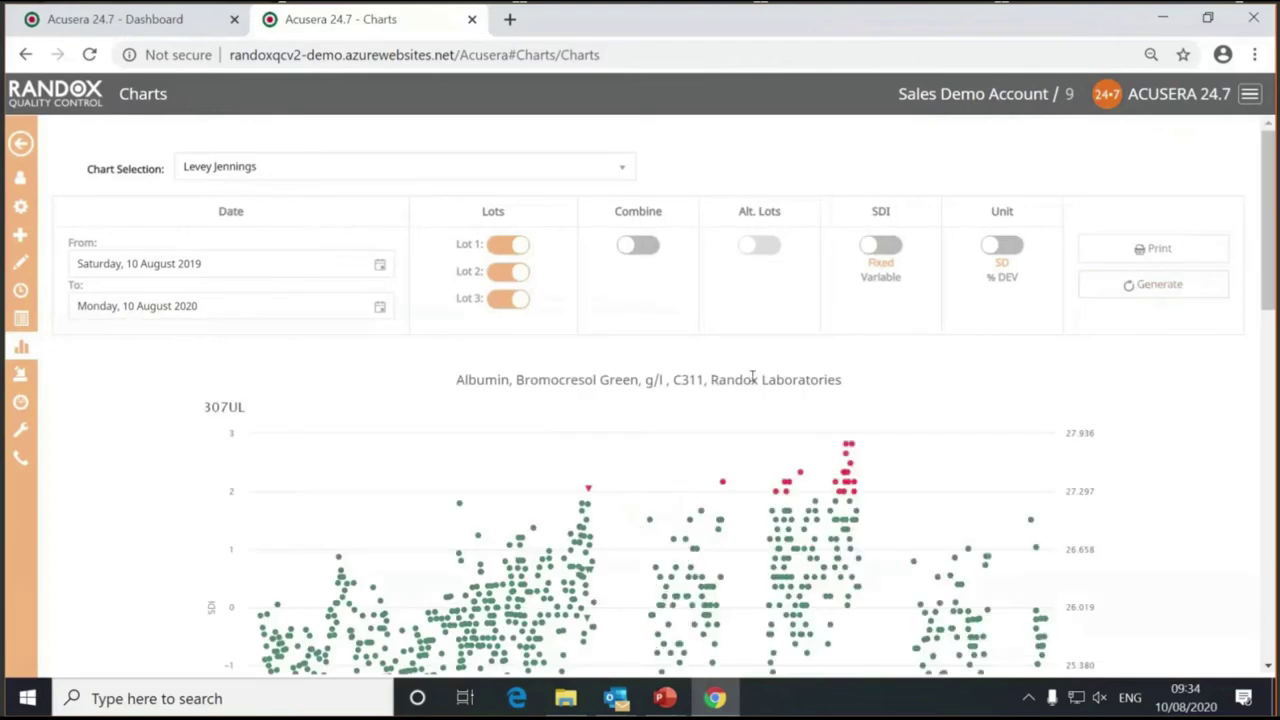
scroll(752, 377, "down", 2)
mouse_move(757, 378)
scroll(760, 380, "up", 2)
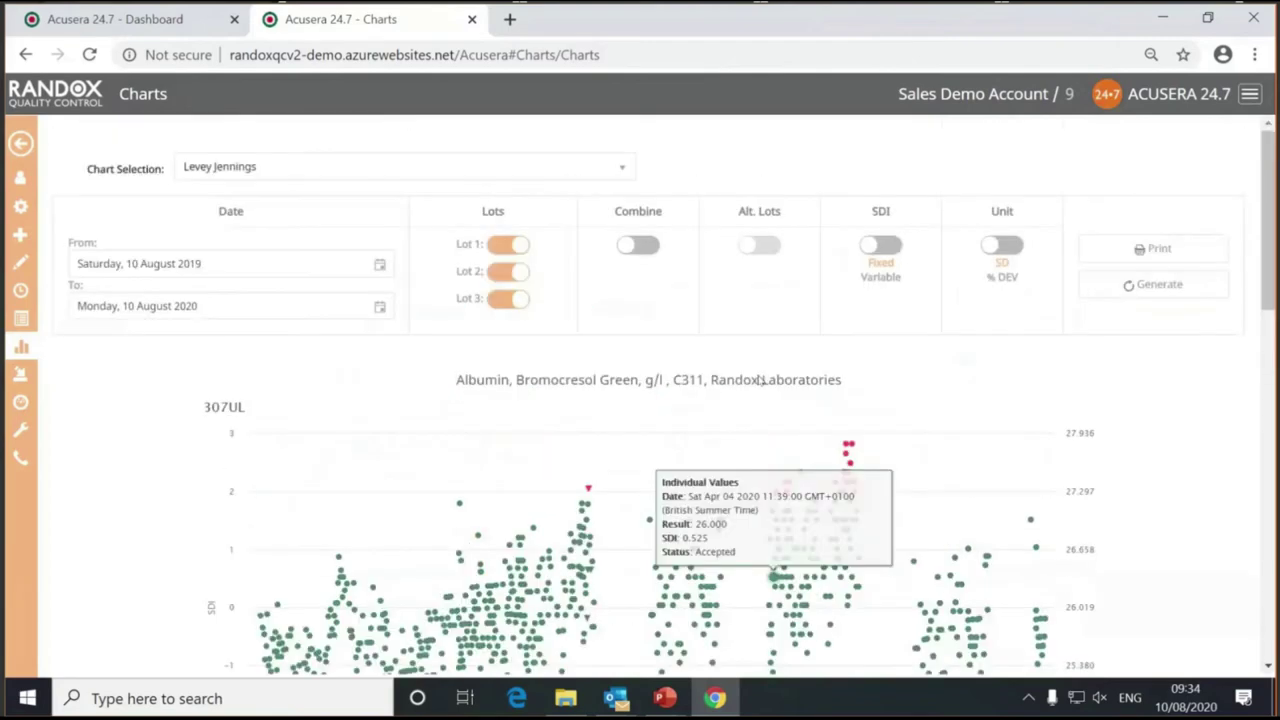
mouse_move(997, 495)
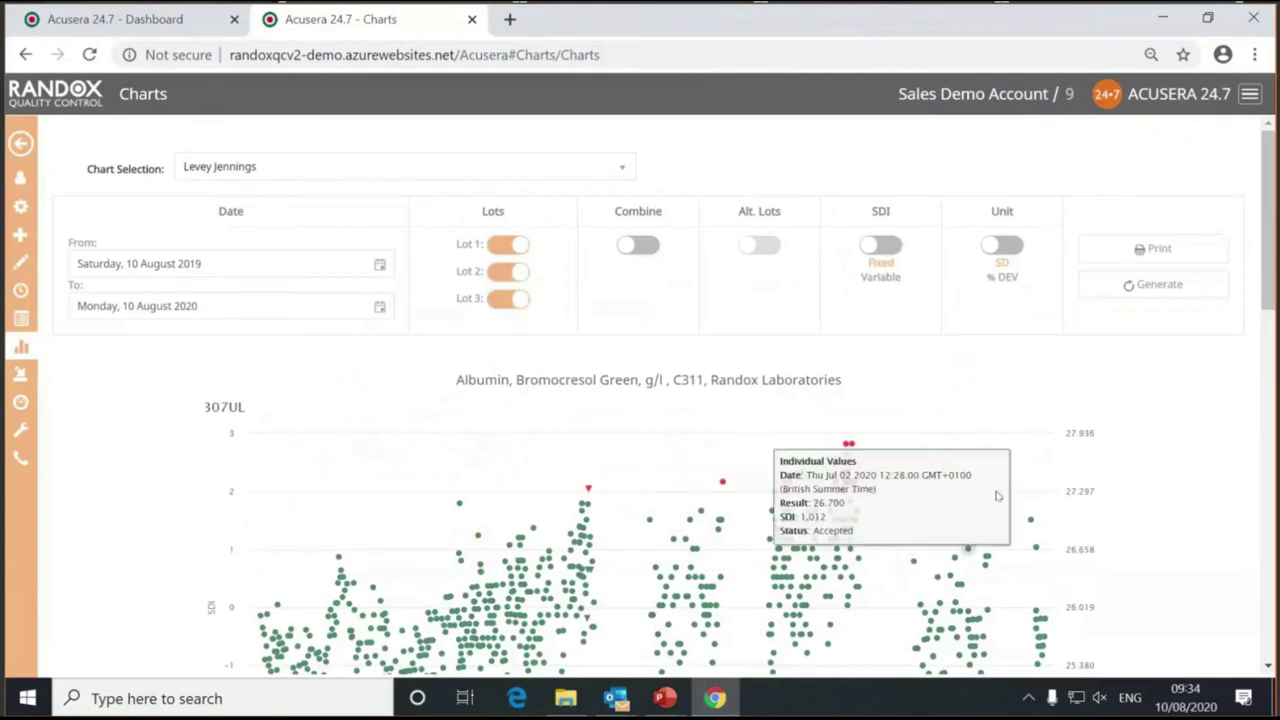
scroll(1000, 500, "down", 2)
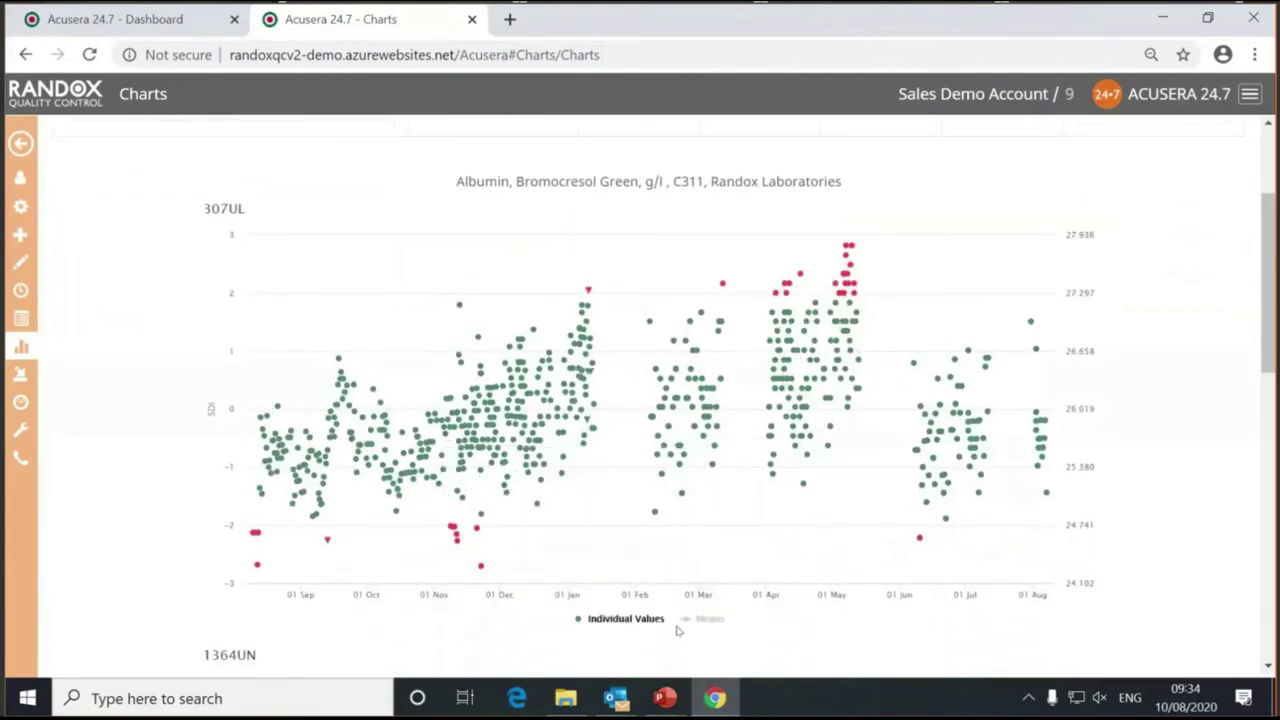
Step: Show the Means line and zoom the chart to April–August, then June–July
left_click(709, 619)
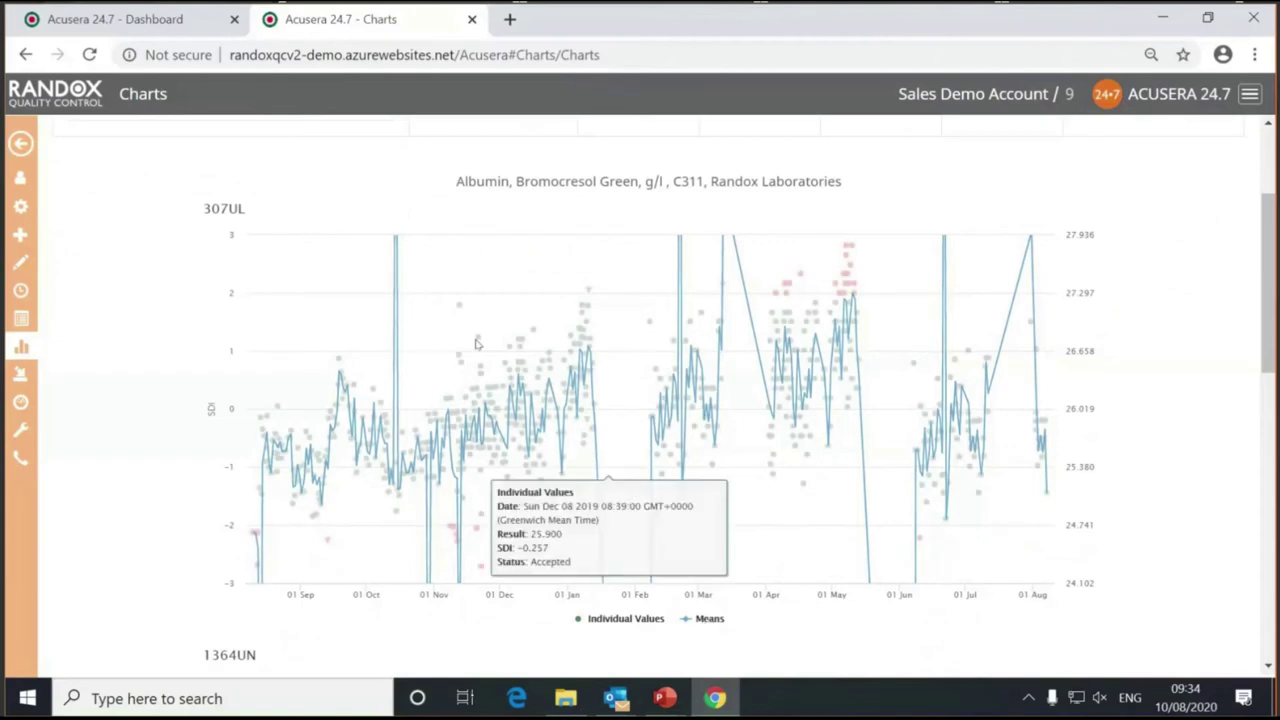
left_click_drag(757, 270, 1086, 594)
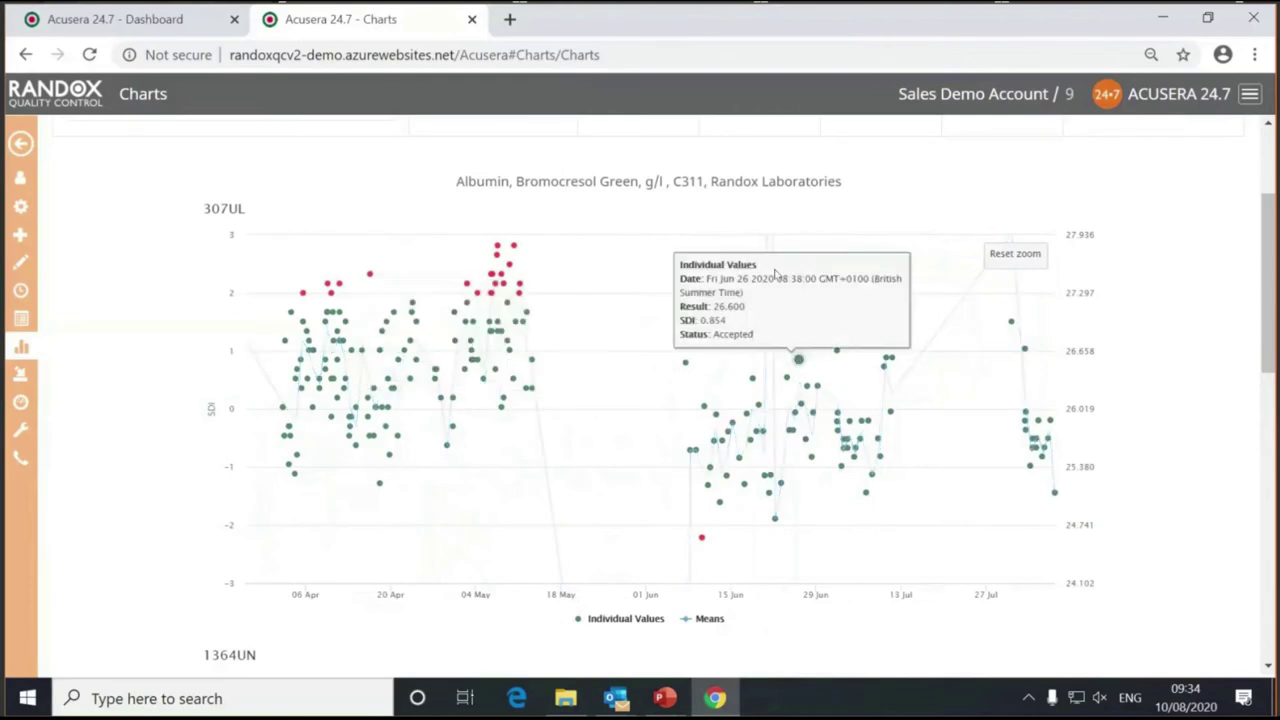
left_click_drag(678, 293, 1000, 465)
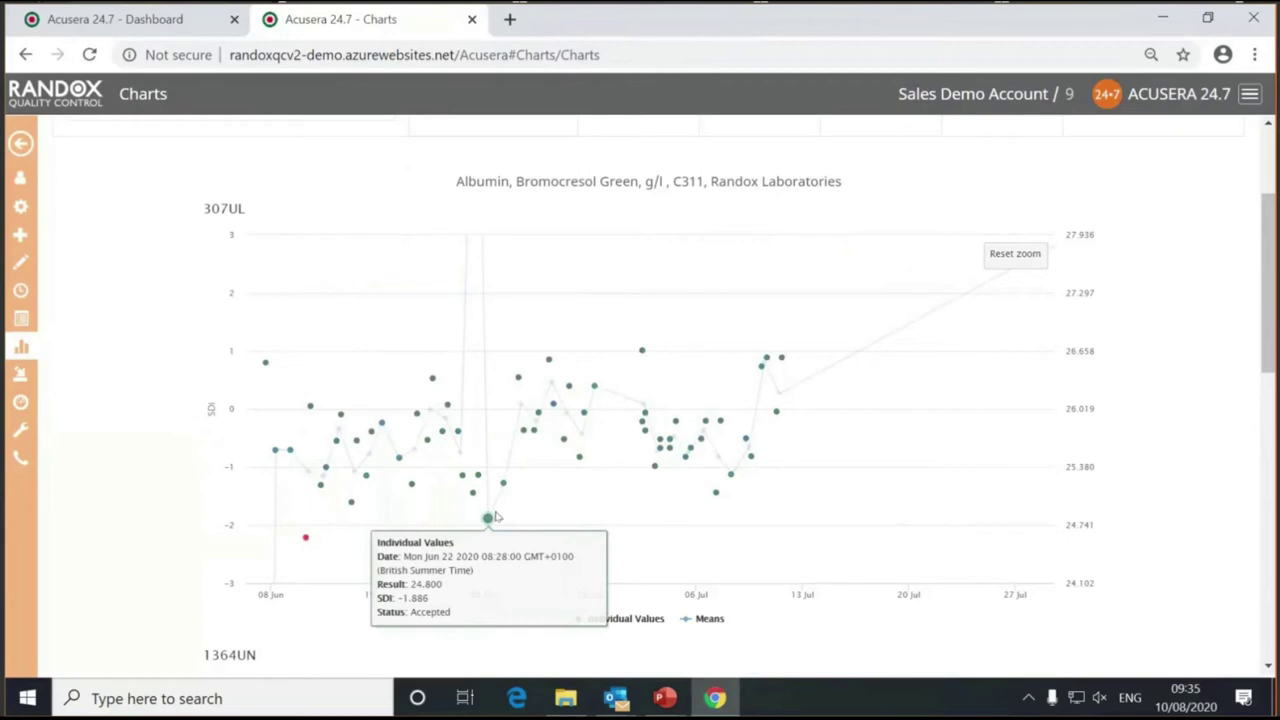
scroll(715, 370, "down", 1)
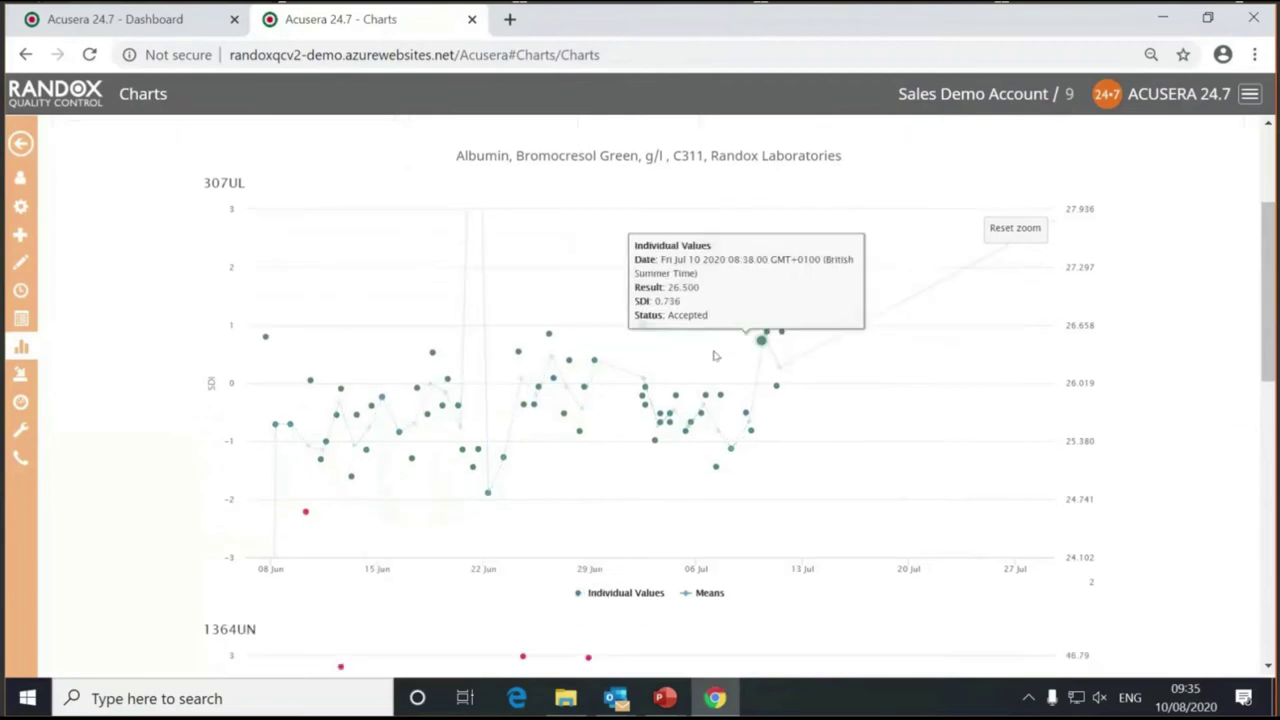
scroll(715, 355, "down", 5)
scroll(715, 355, "up", 4)
scroll(715, 355, "down", 1)
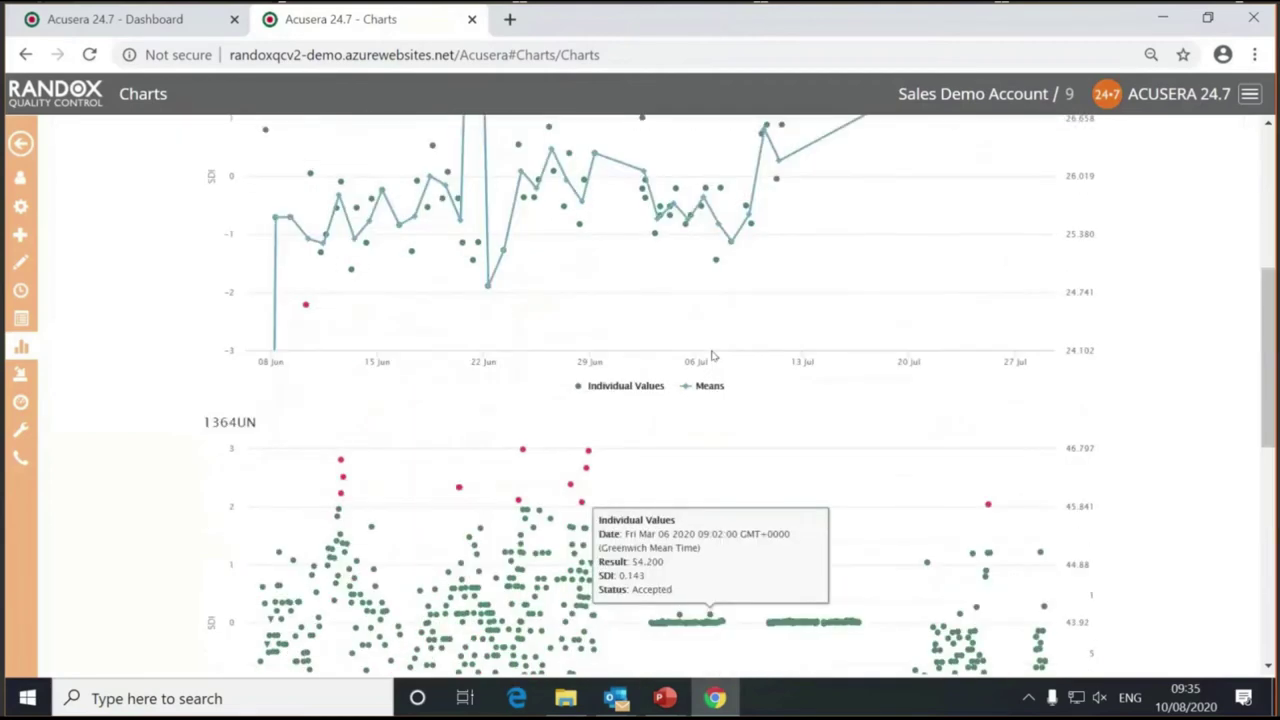
scroll(713, 360, "down", 6)
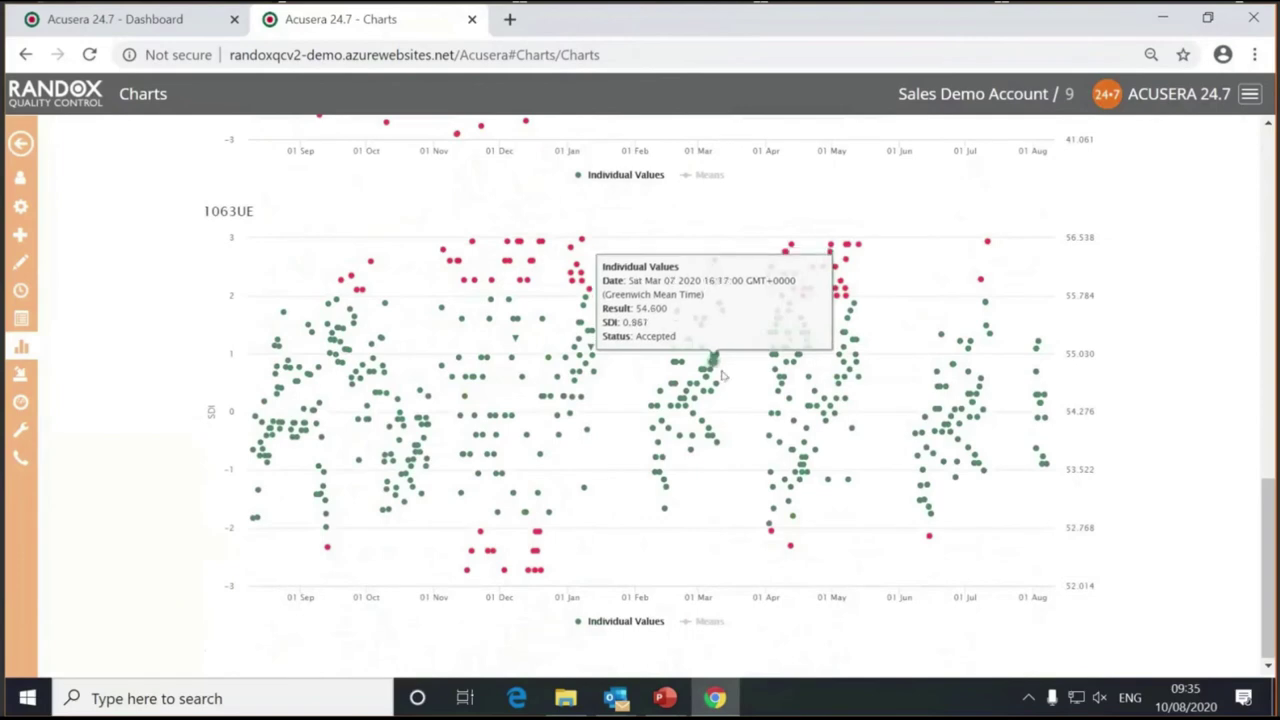
scroll(722, 370, "up", 12)
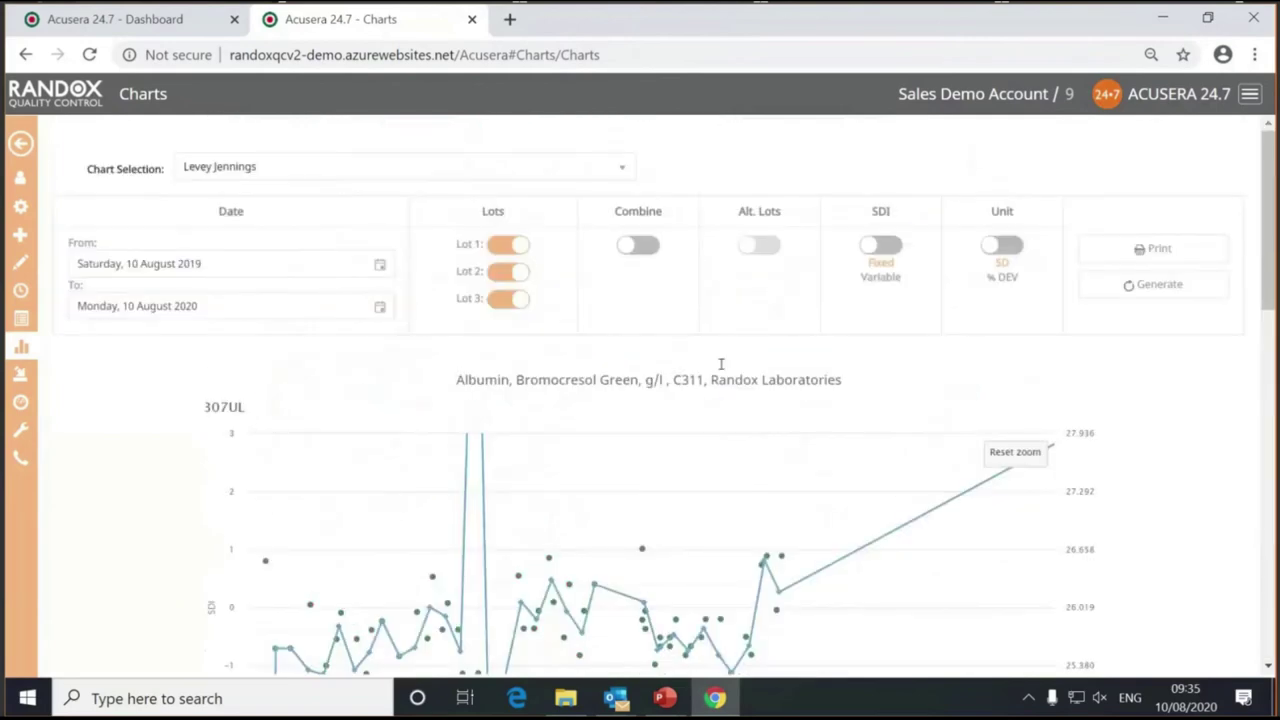
Step: Generate a combined chart of all lots and zoom it to mid-February through July
left_click(655, 245)
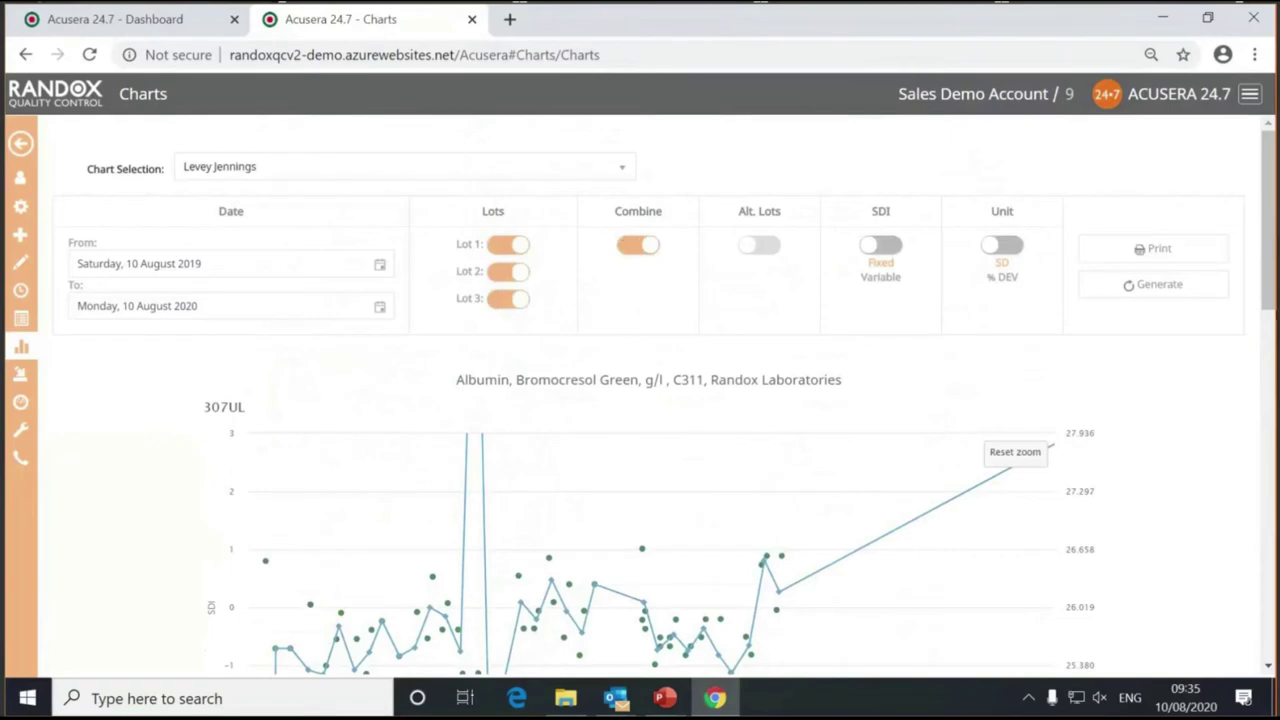
left_click(1133, 290)
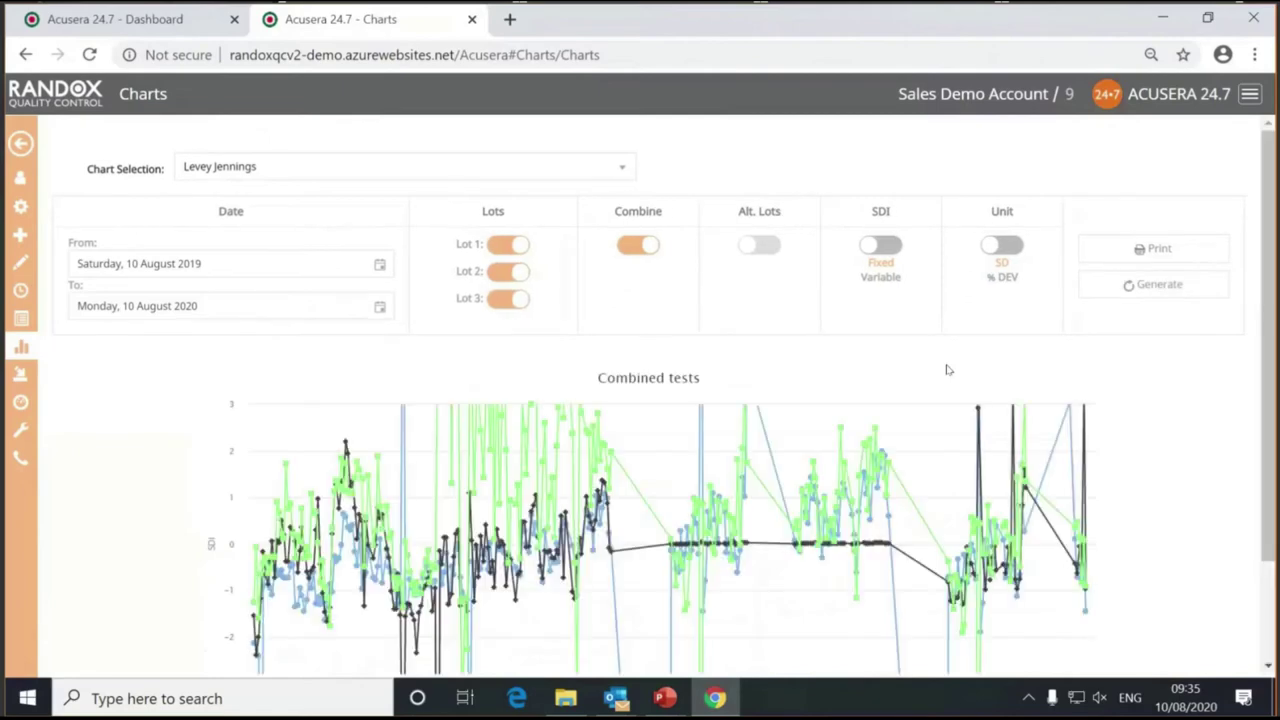
scroll(654, 349, "down", 1)
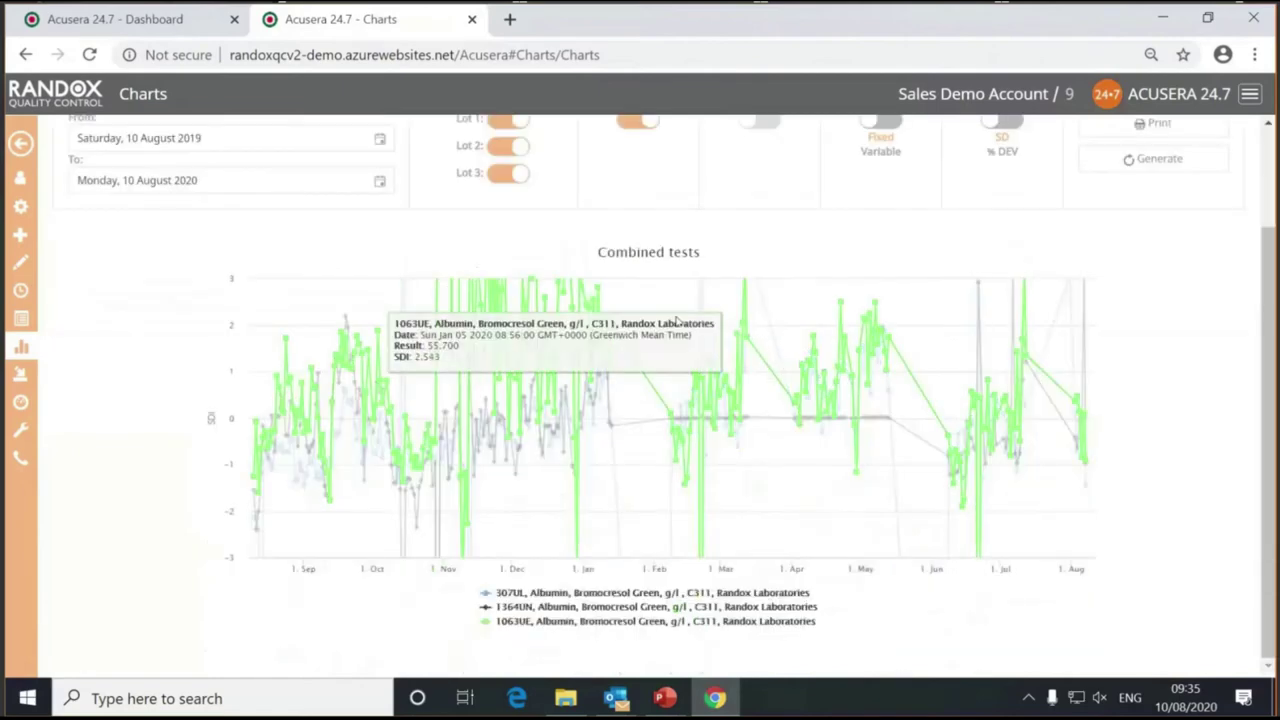
left_click_drag(677, 330, 1031, 580)
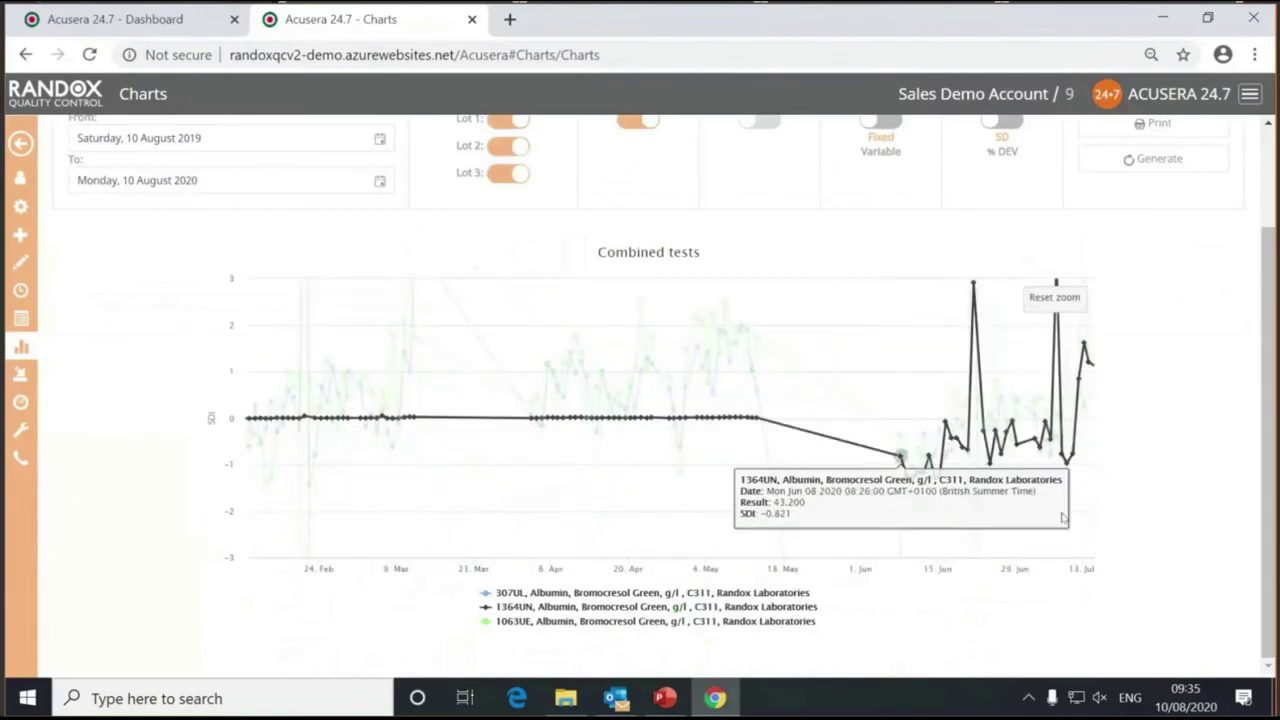
Step: Hide and re-show the 1063UE and 1364UN series, then reset to the full date range
left_click(645, 623)
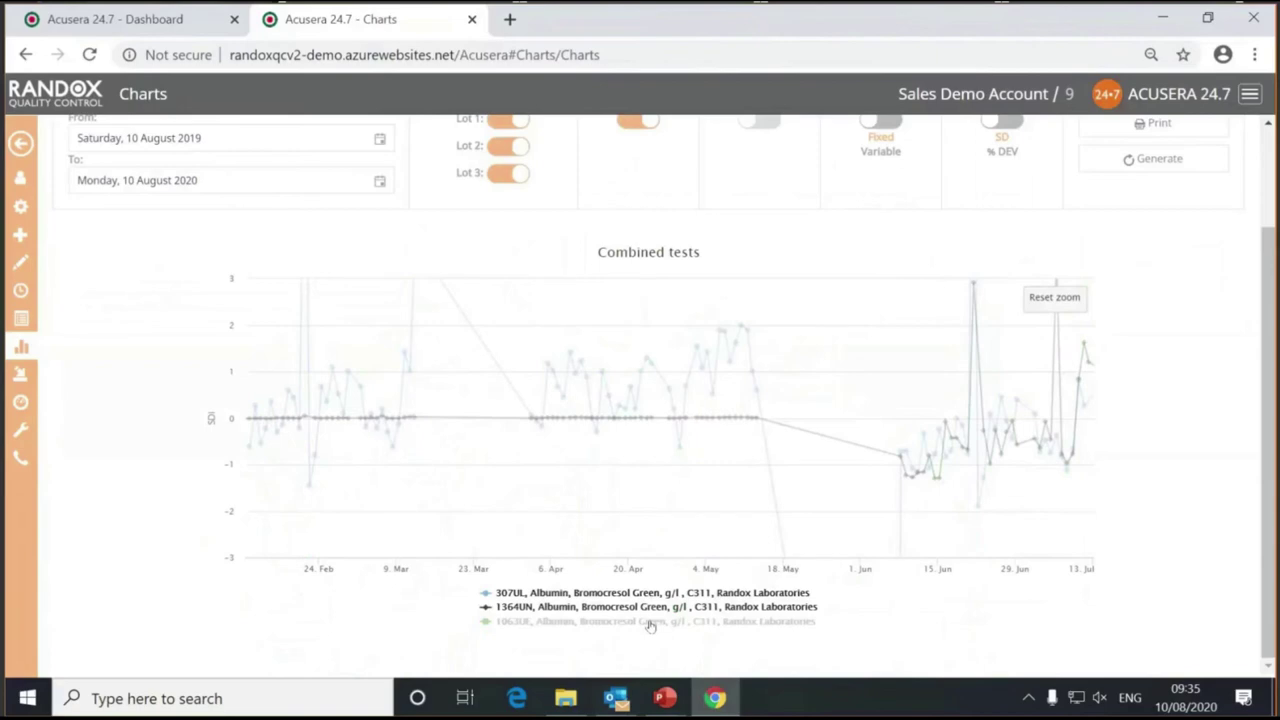
left_click(722, 607)
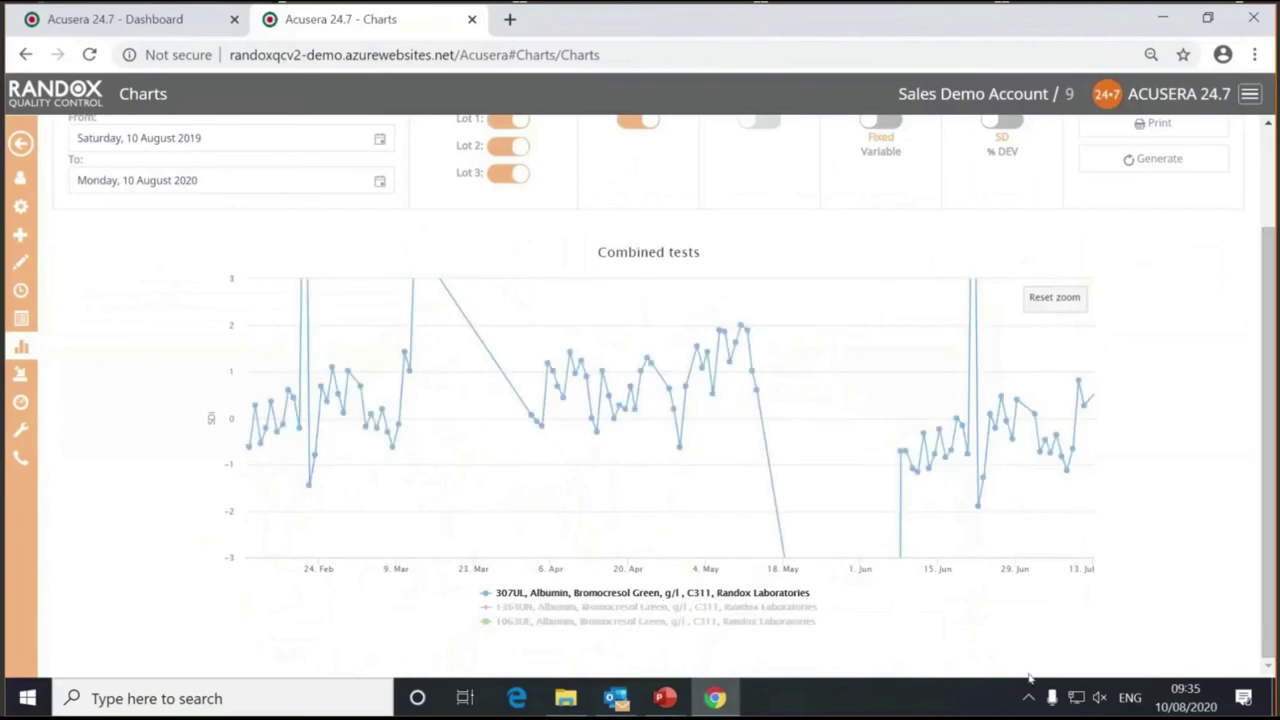
left_click(612, 608)
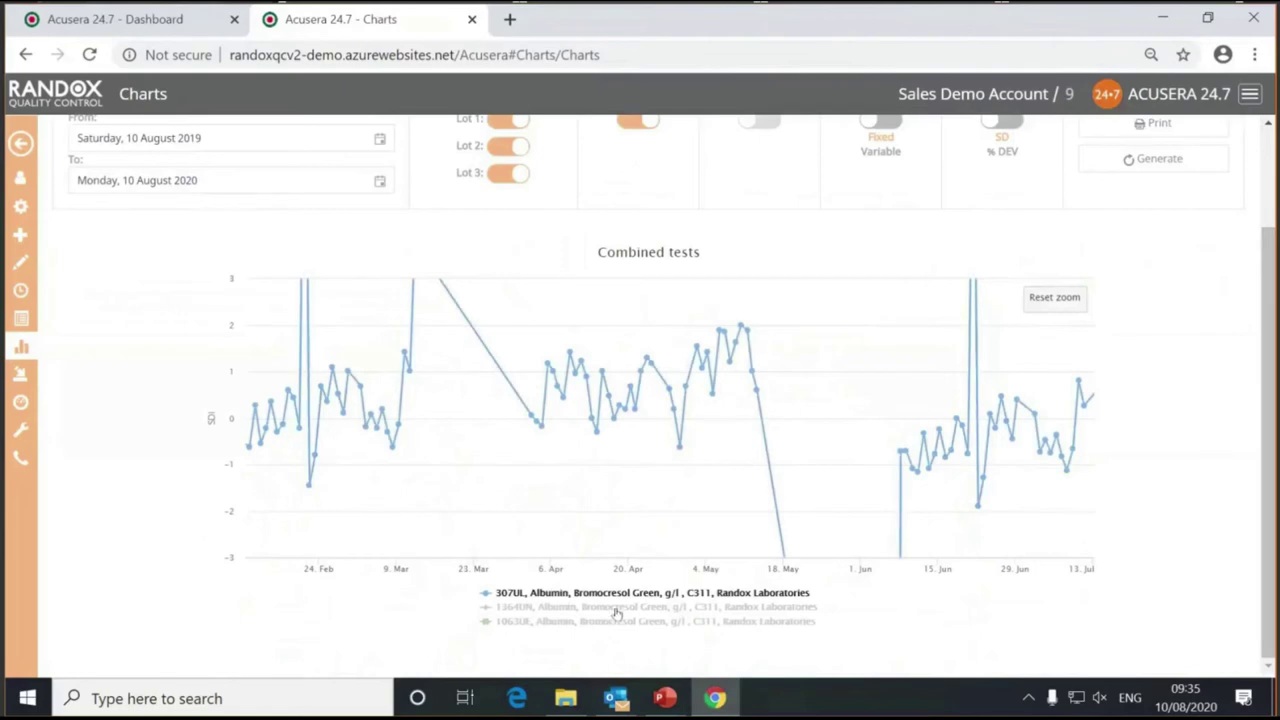
left_click(617, 621)
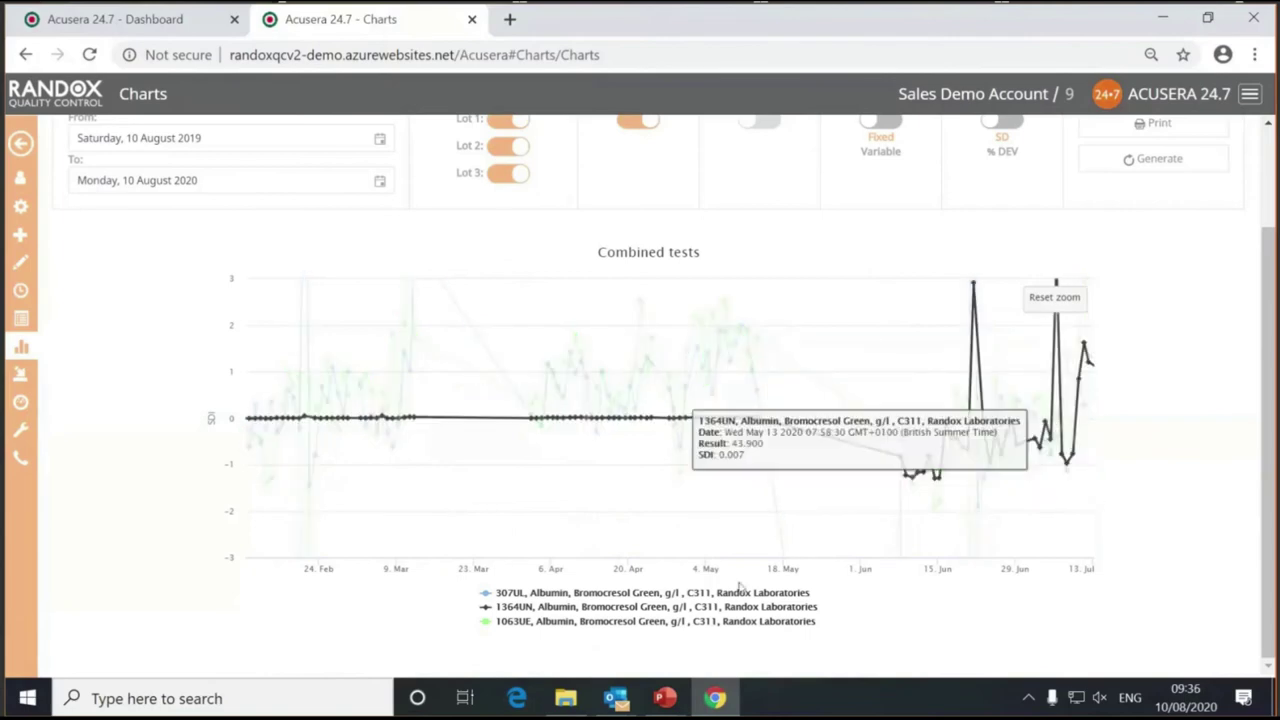
left_click(1050, 300)
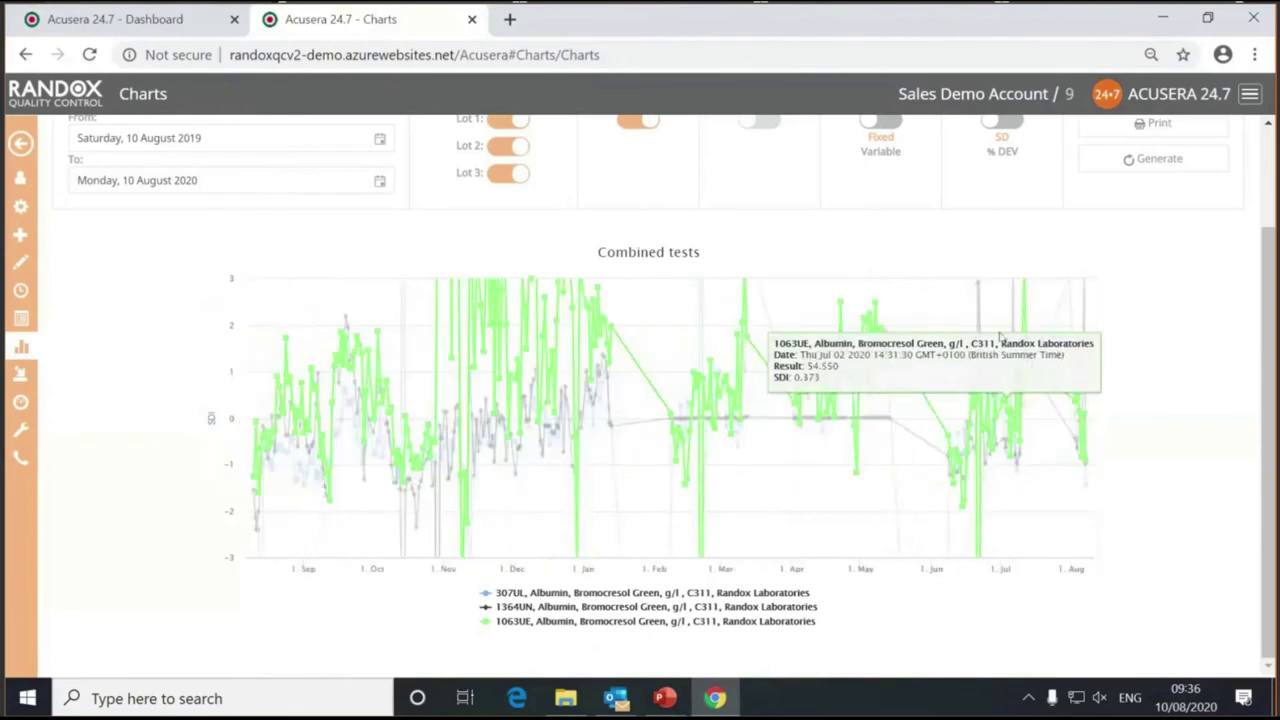
scroll(1005, 330, "up", 2)
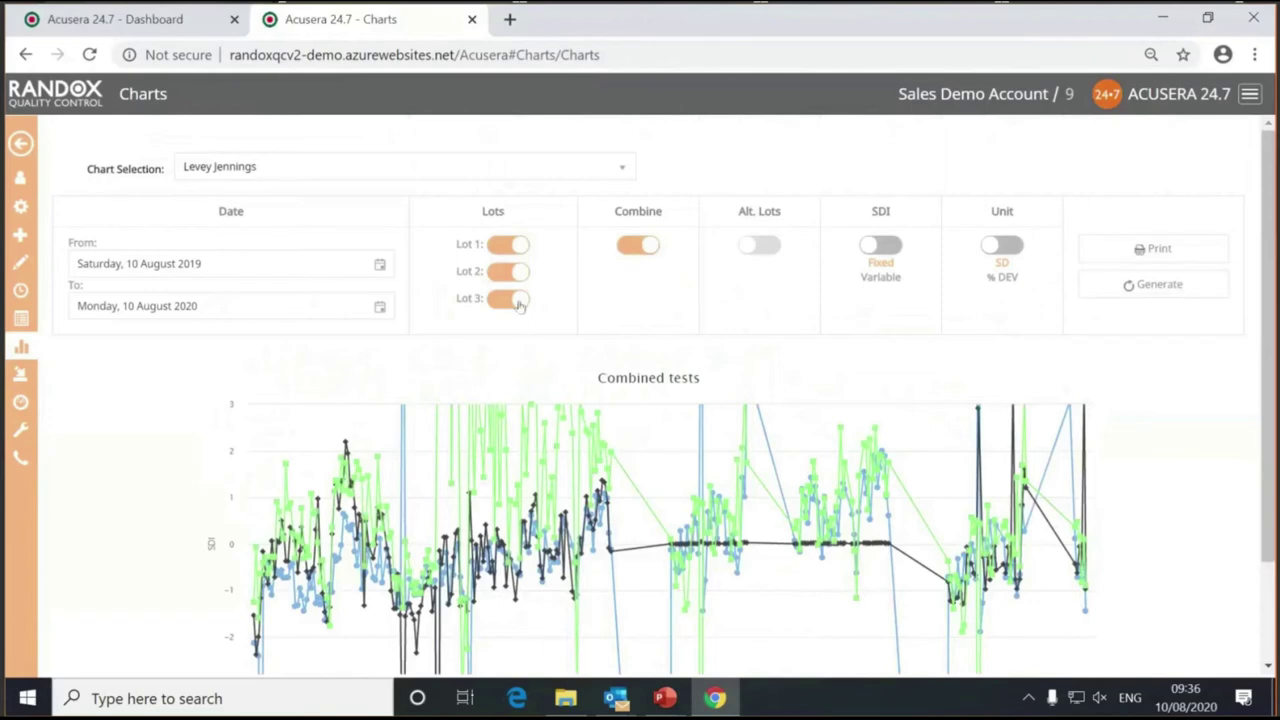
Step: Select the three Albumin tests from the test list and open their charts
left_click(15, 143)
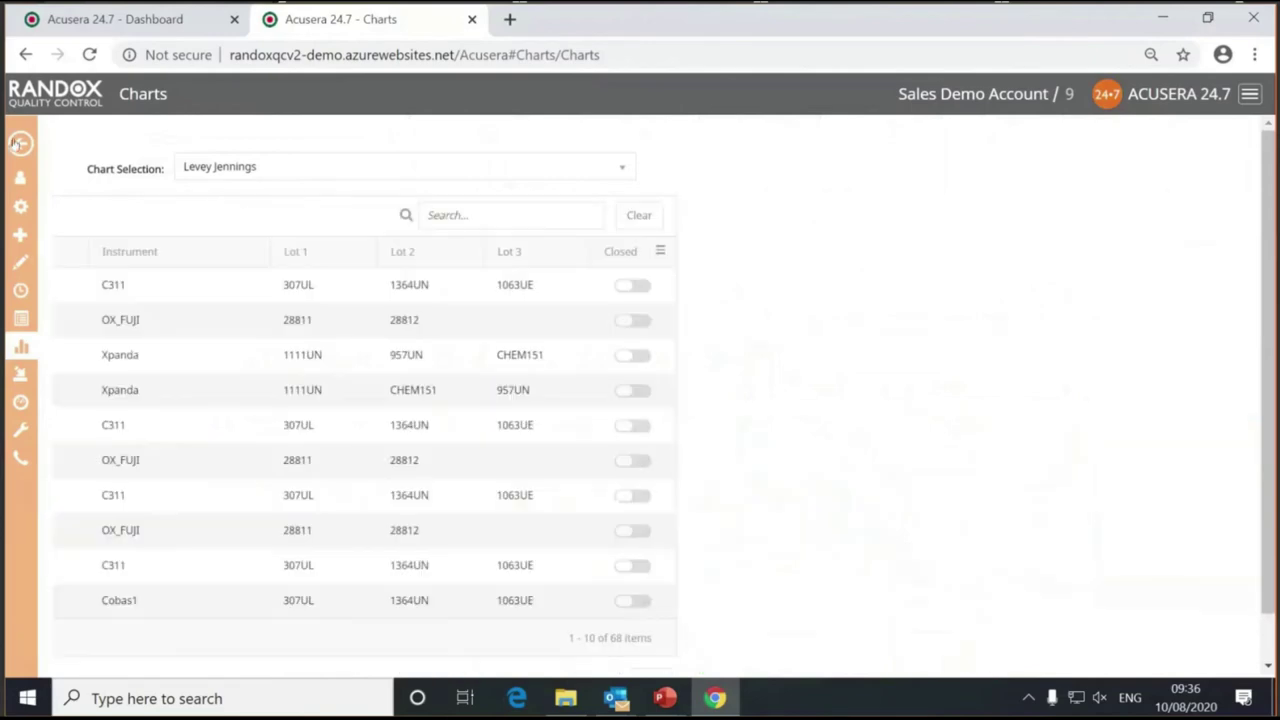
left_click(178, 292)
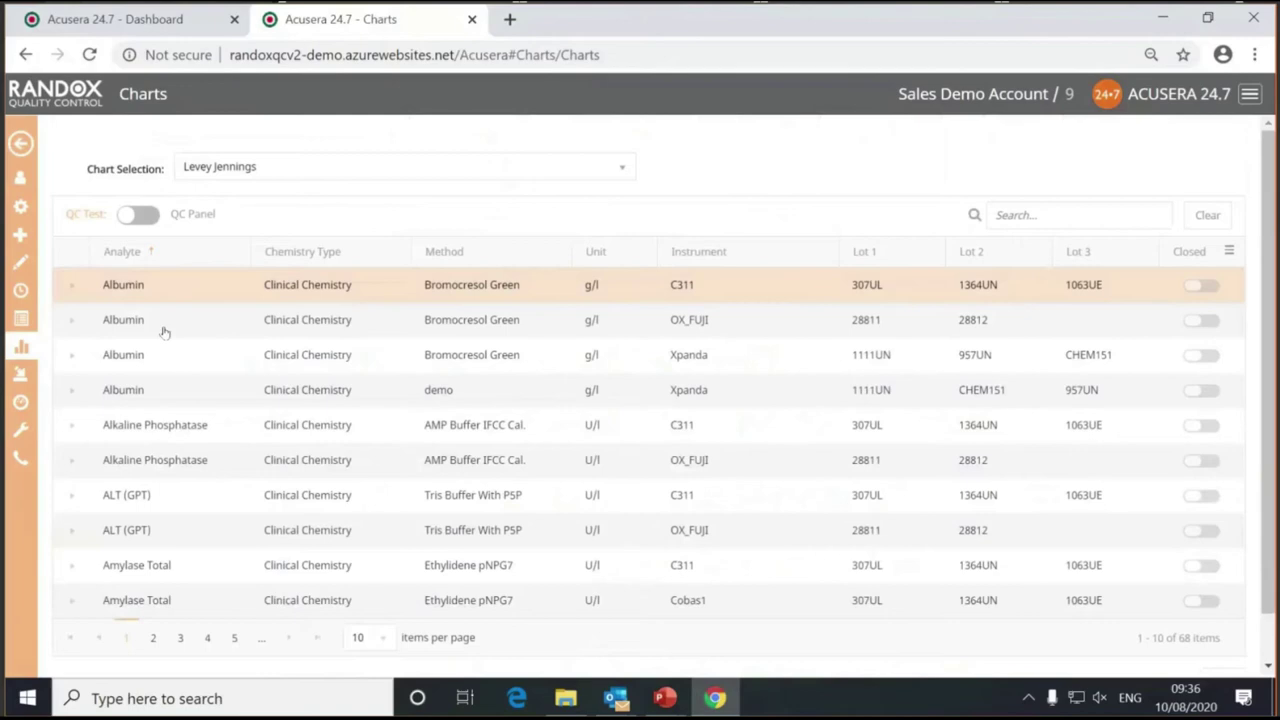
left_click(165, 332)
left_click(162, 362)
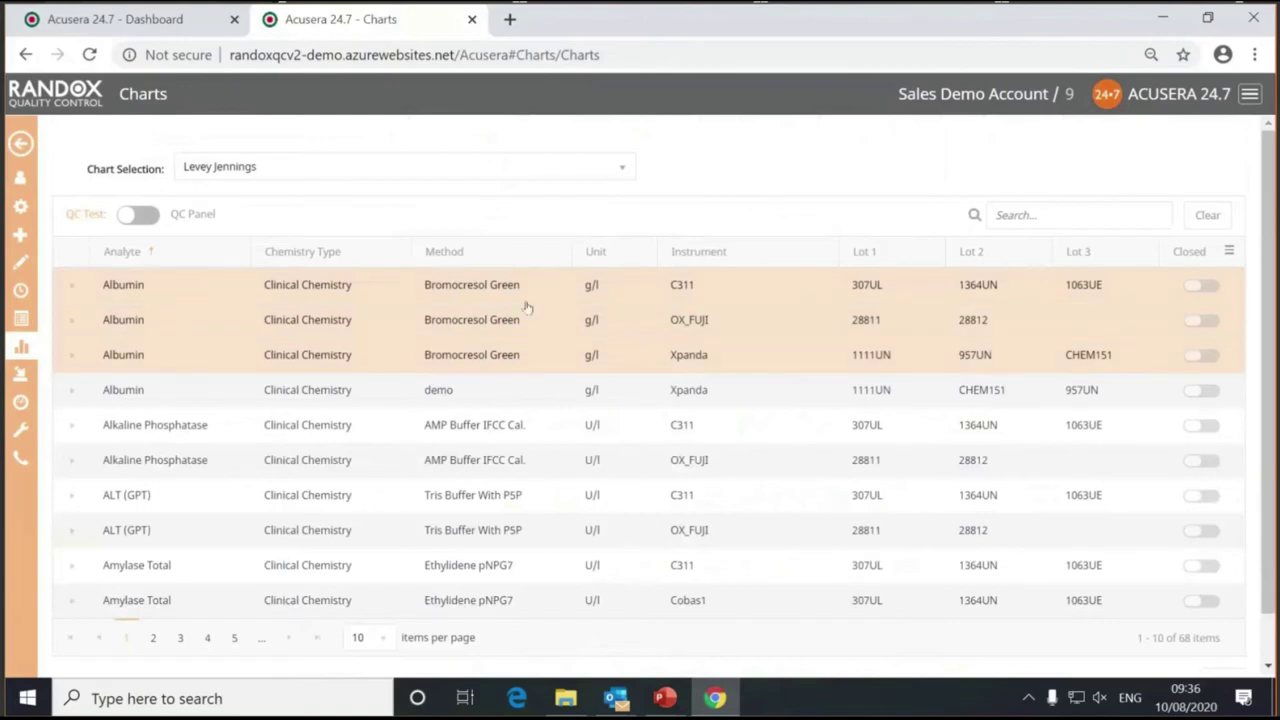
left_click(486, 366)
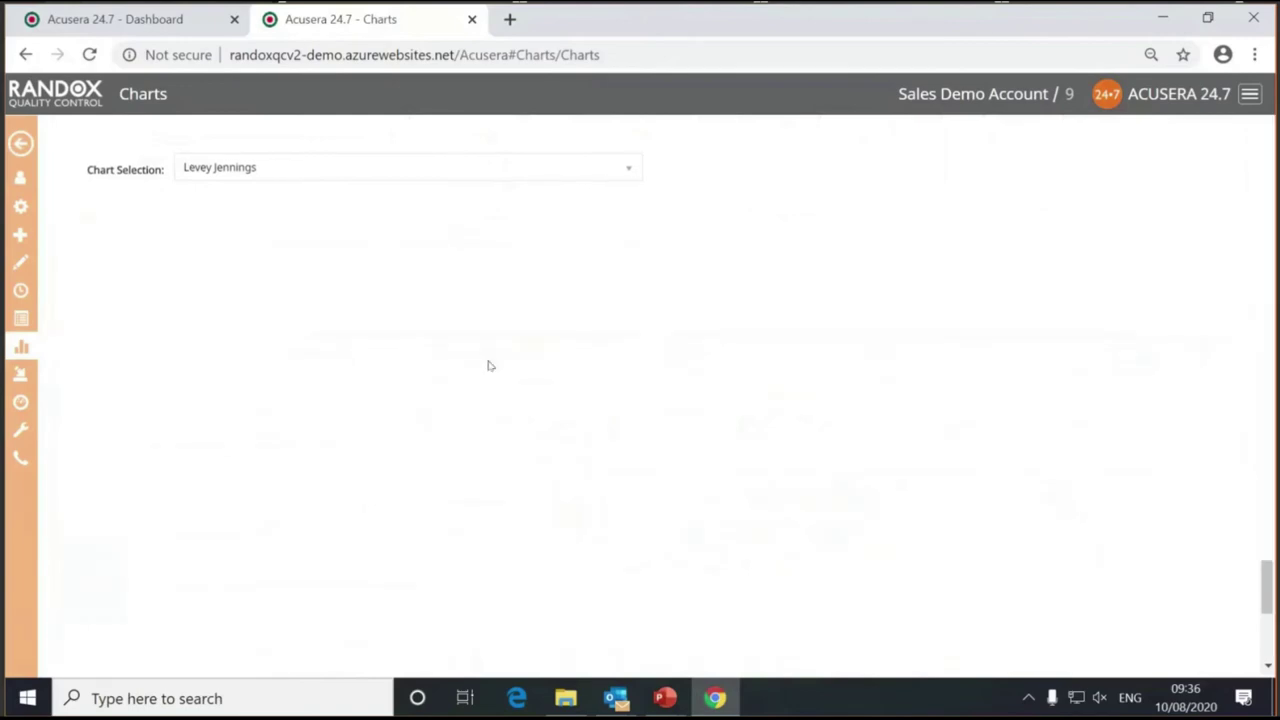
Step: Generate the Levey Jennings chart, zoom to February–July, and toggle the 1063UE, 28812 and 957UN series
left_click(1150, 286)
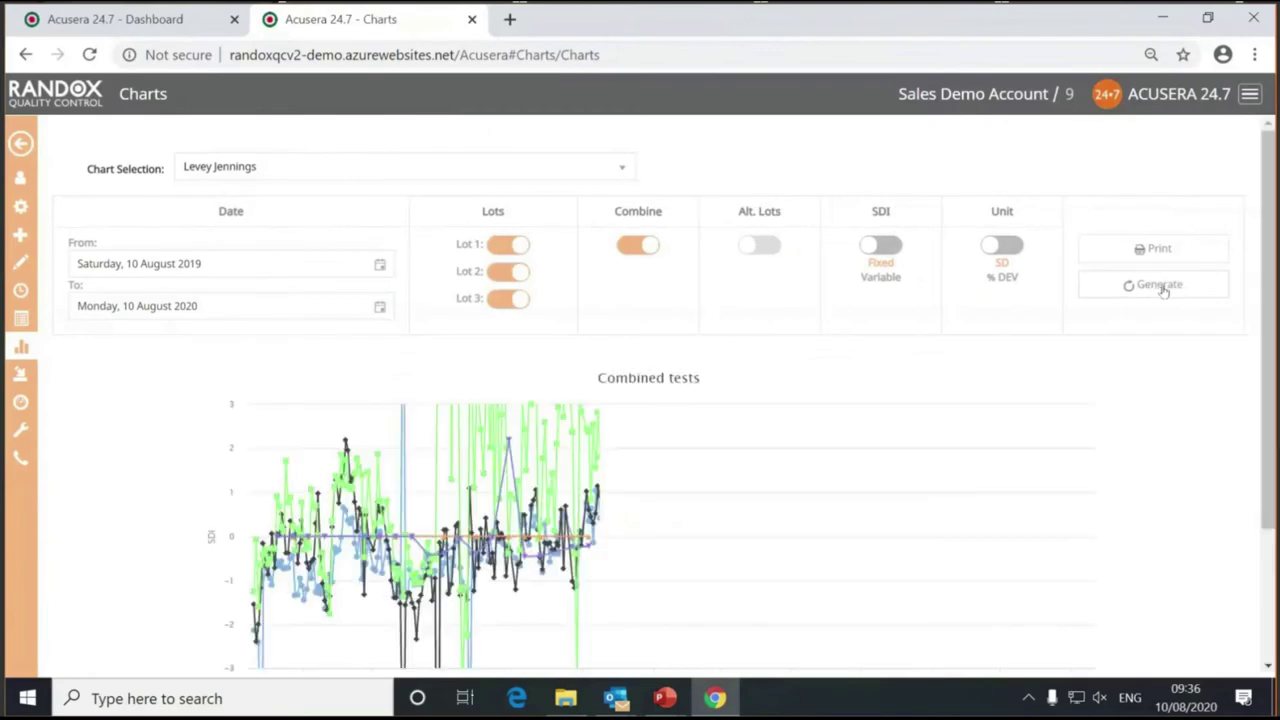
scroll(1150, 310, "down", 2)
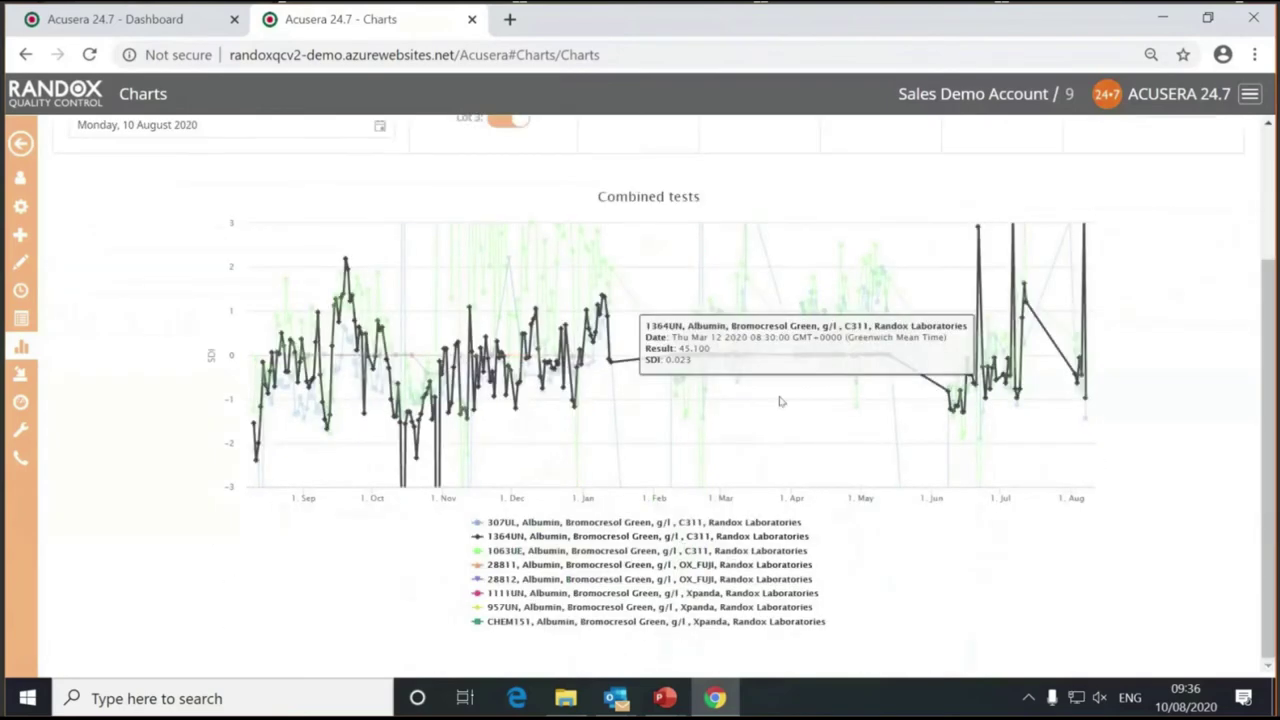
left_click_drag(665, 400, 1036, 430)
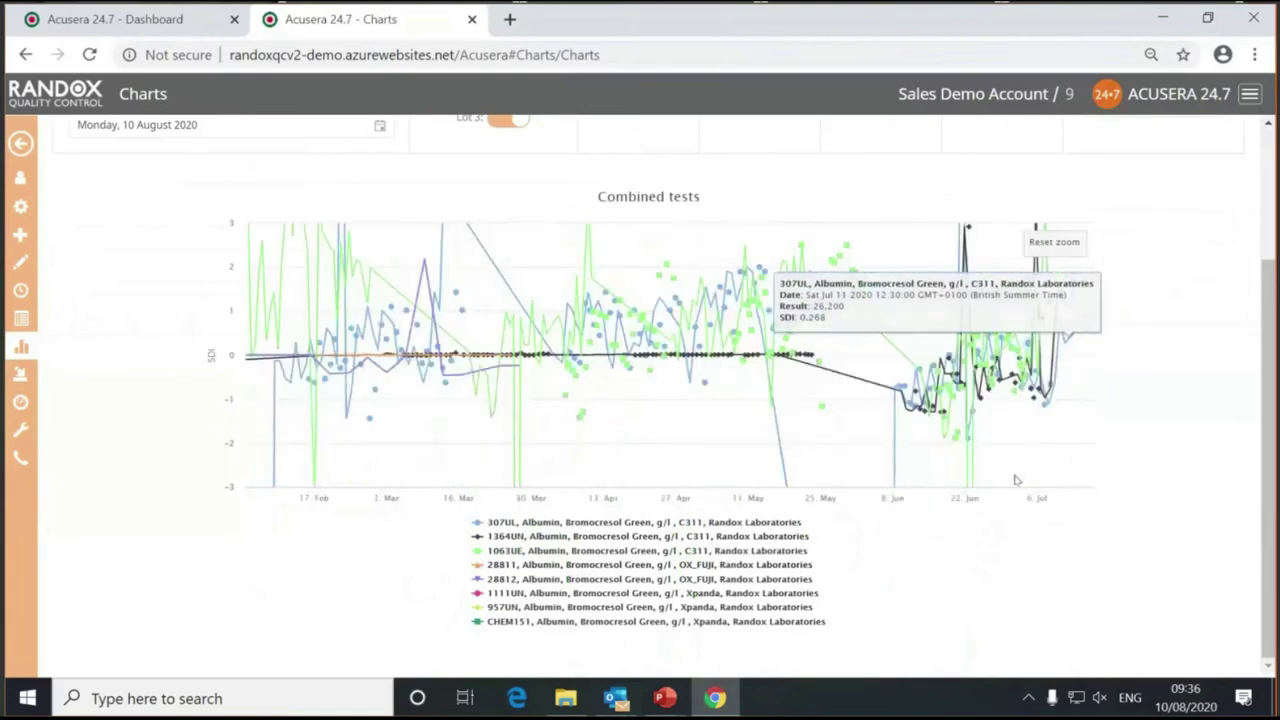
left_click(600, 550)
left_click(603, 580)
left_click(595, 607)
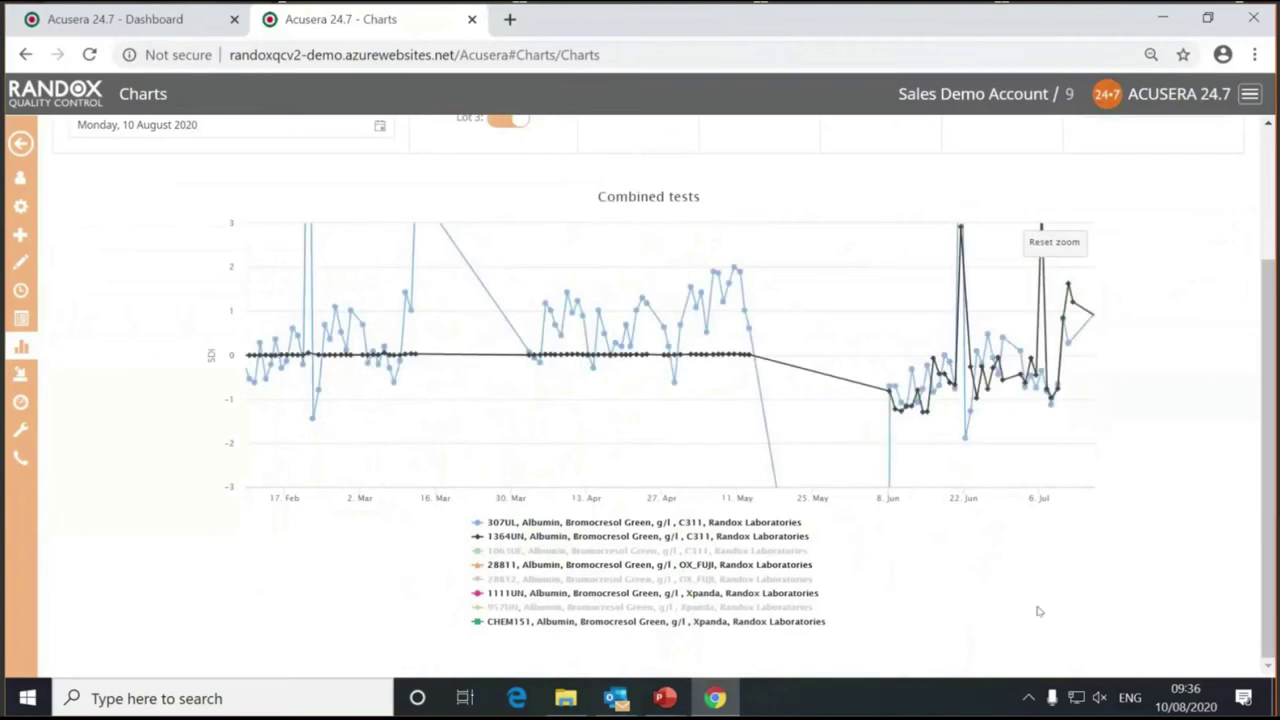
left_click(606, 551)
left_click(606, 579)
left_click(612, 607)
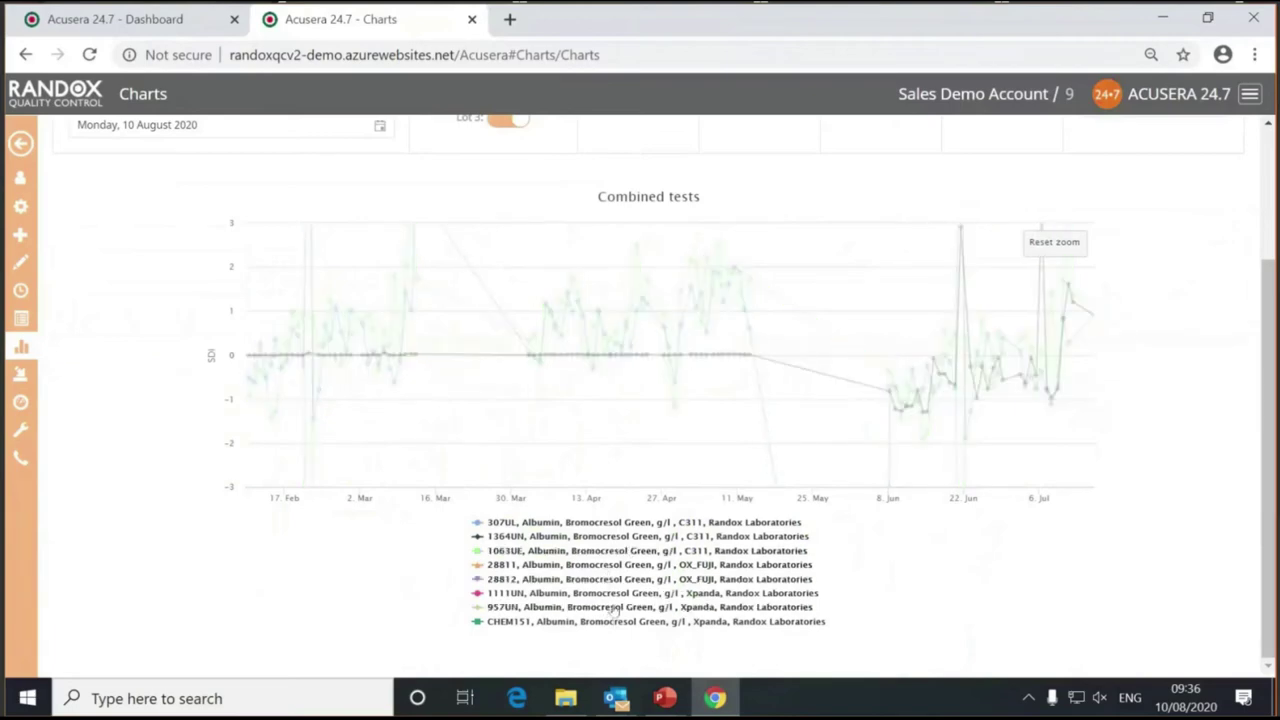
scroll(700, 500, "up", 2)
scroll(700, 500, "down", 2)
scroll(650, 420, "up", 2)
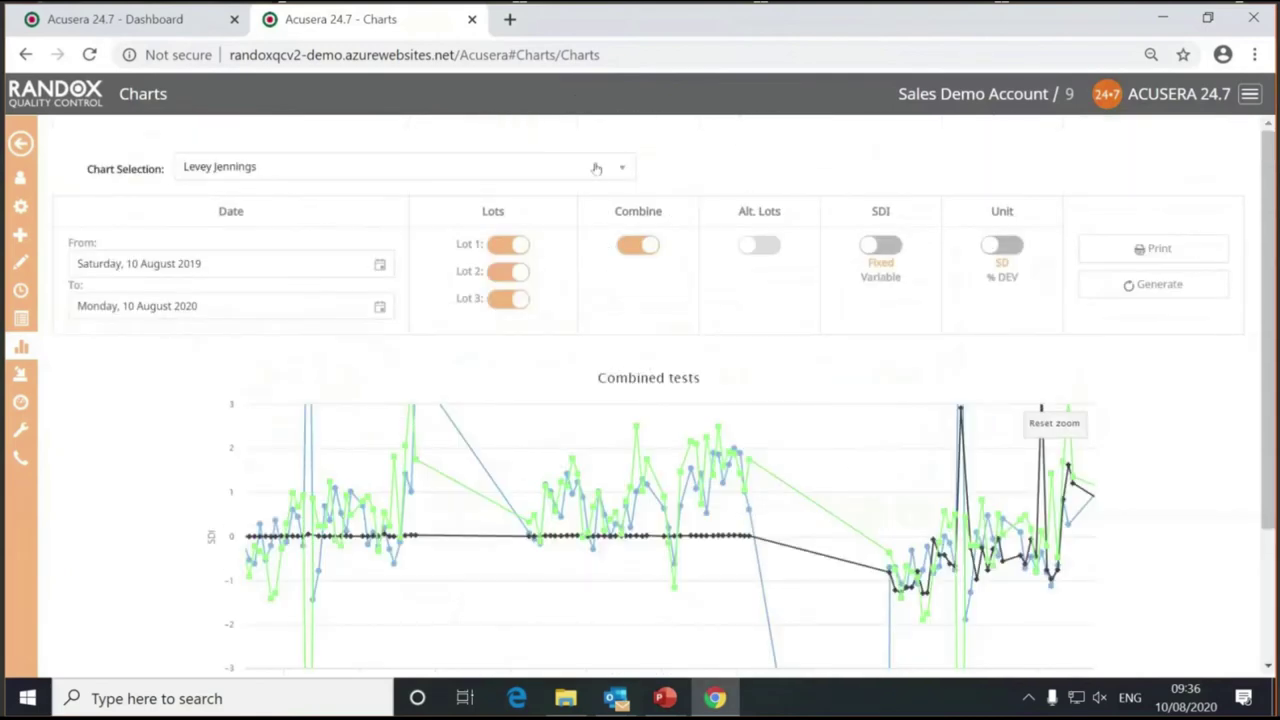
Step: Generate an SDI Histograms chart and hide the 957UN and one OX_FUJI series
left_click(596, 168)
left_click(474, 220)
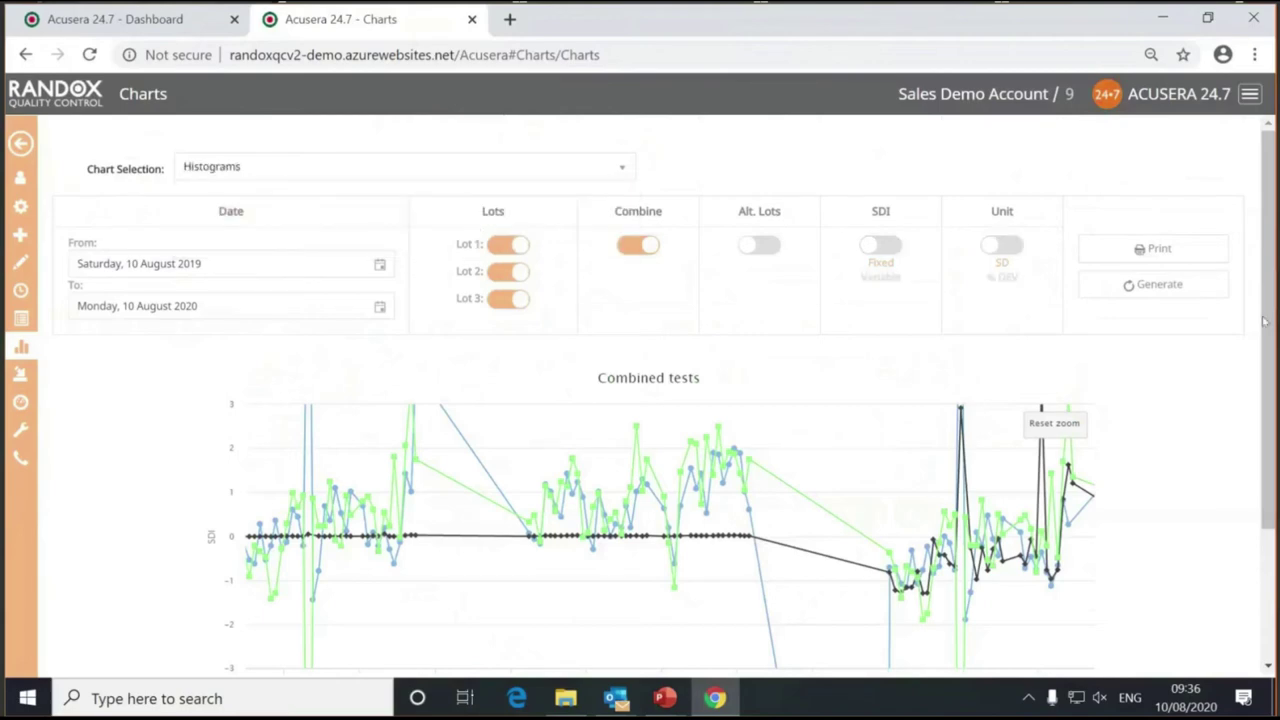
left_click(1188, 290)
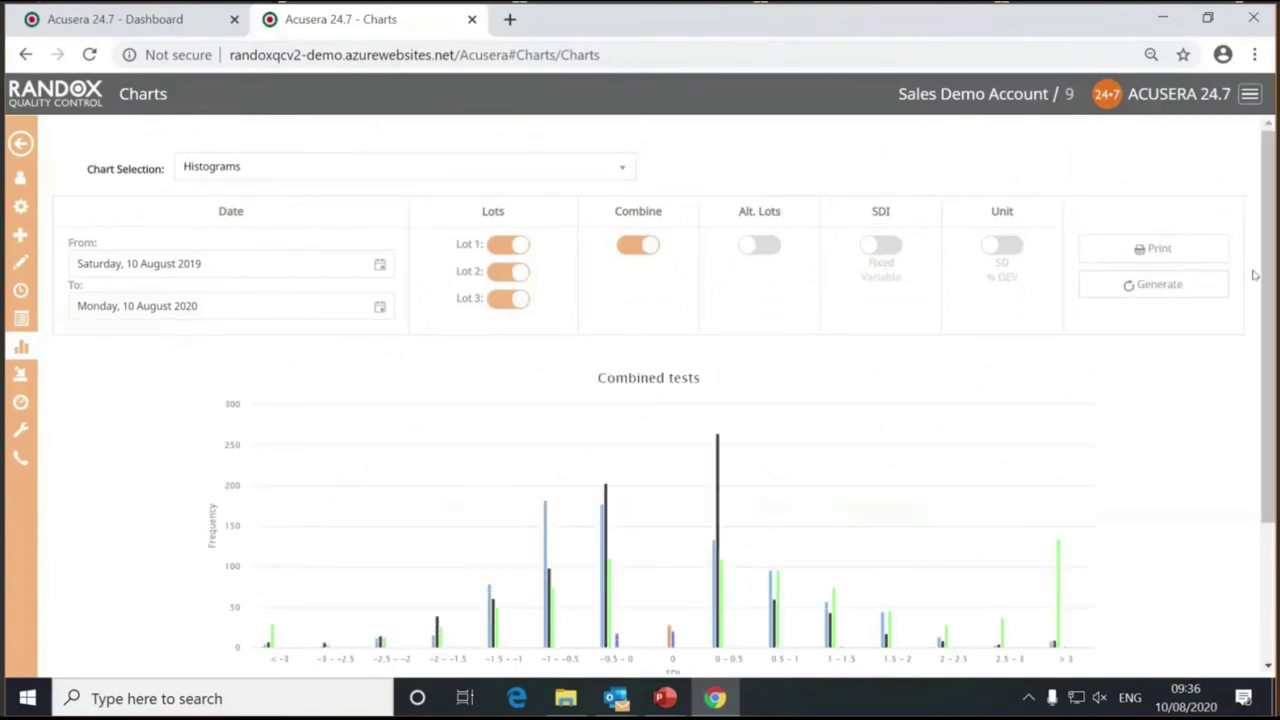
scroll(800, 480, "down", 2)
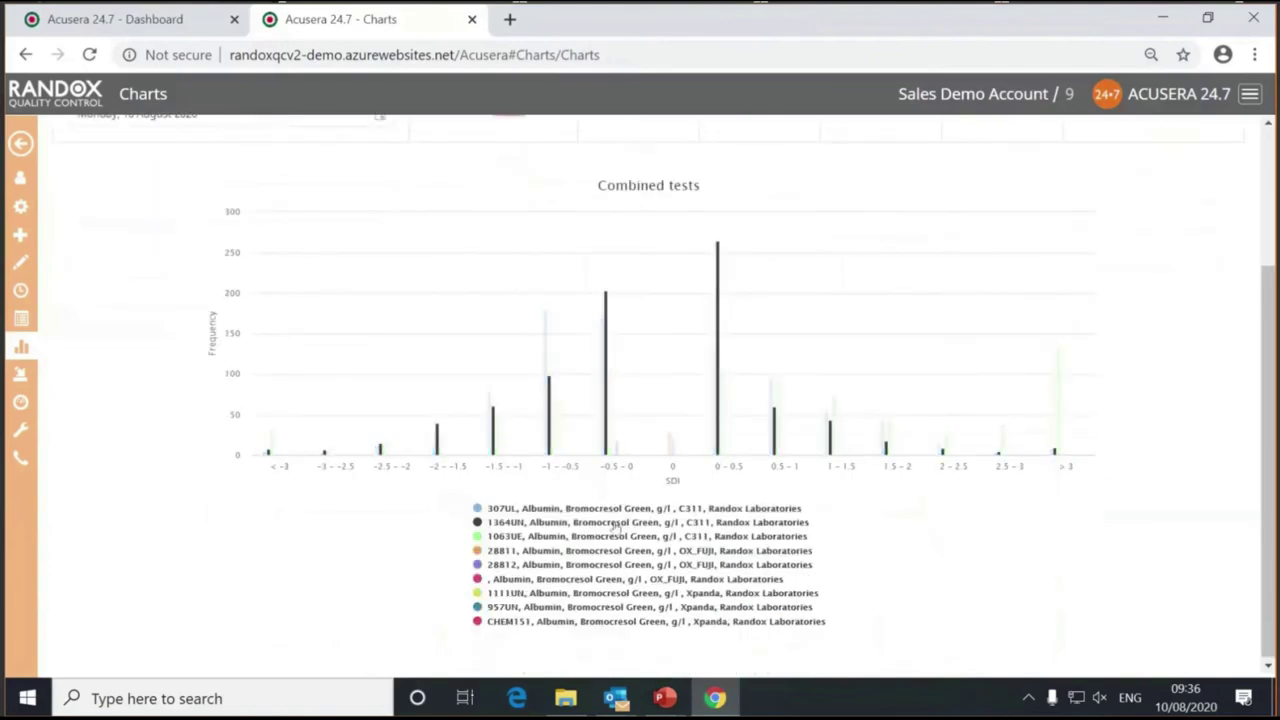
left_click(627, 607)
left_click(612, 579)
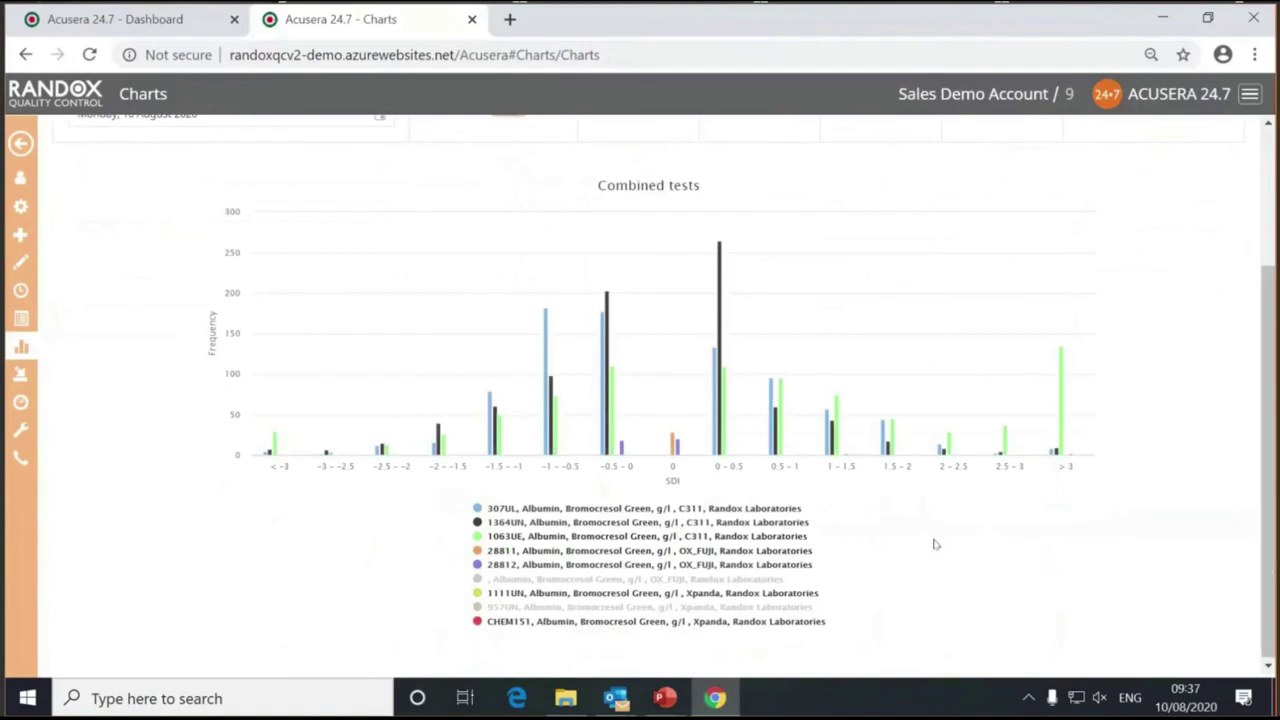
Step: Zoom the histogram to the 0.5-1 through >3 bins, then restore all SDI bins
mouse_move(722, 413)
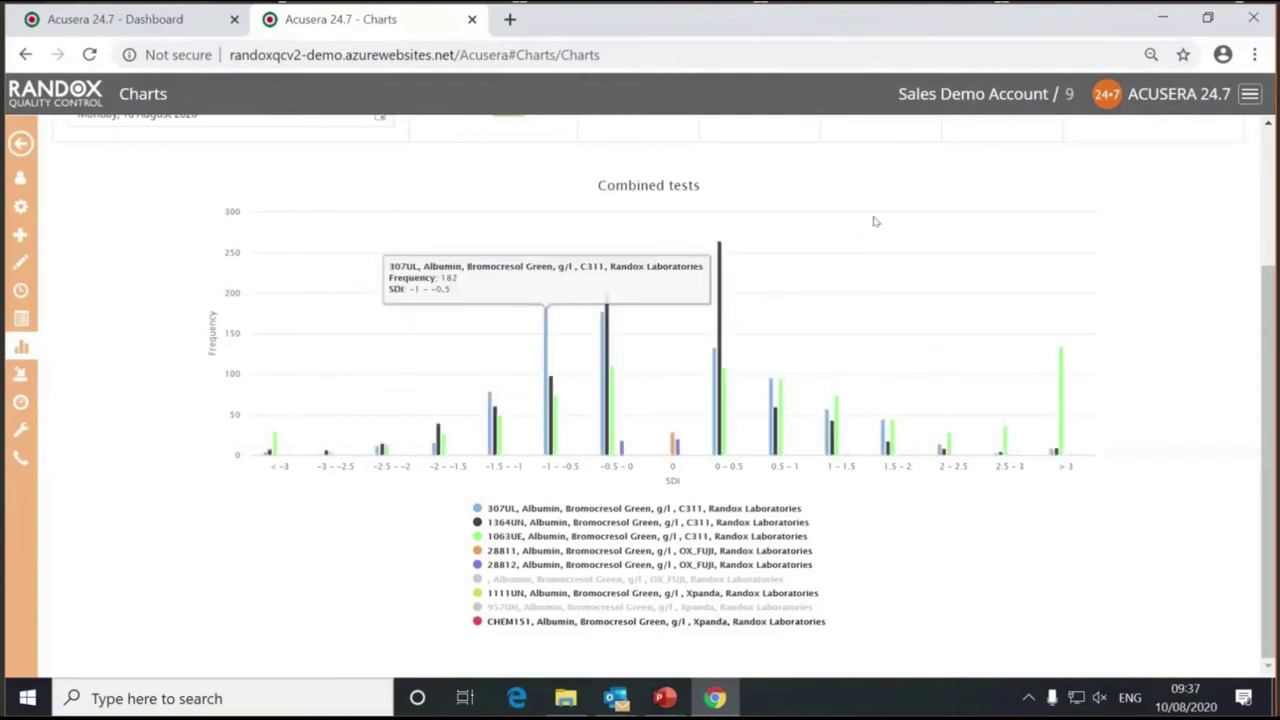
left_click_drag(871, 217, 1065, 415)
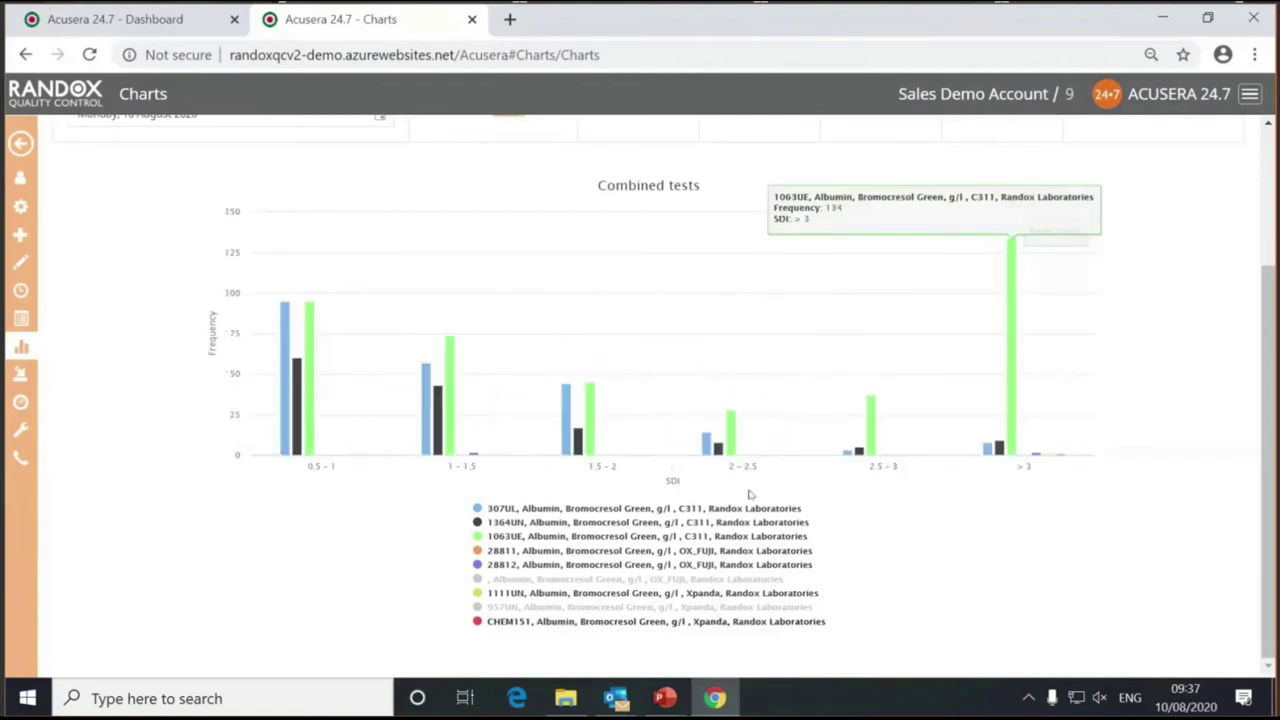
left_click(1038, 234)
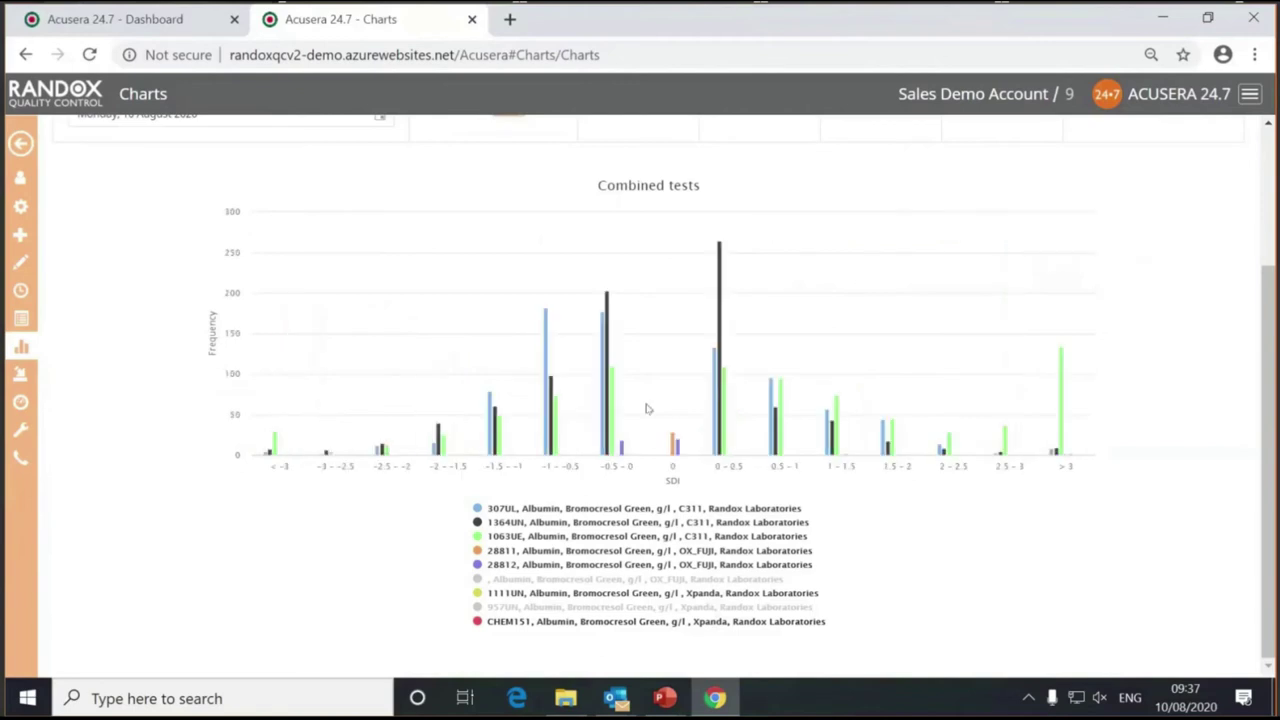
scroll(646, 408, "up", 2)
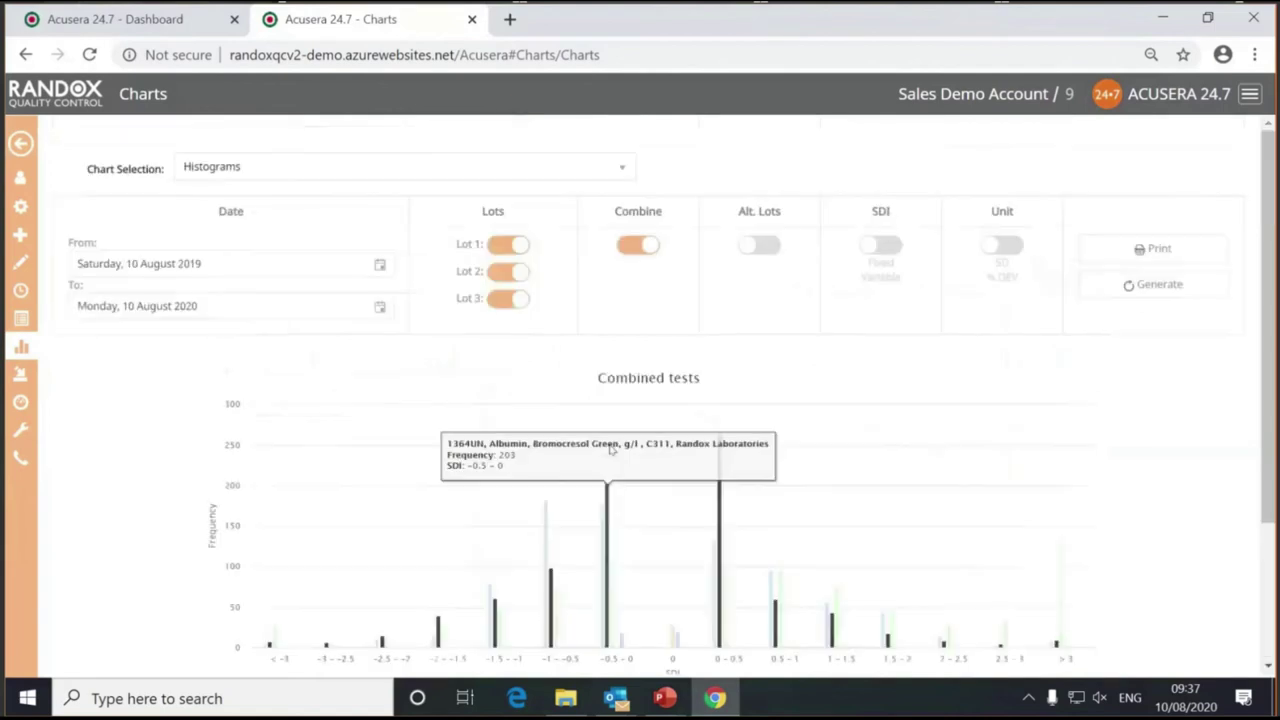
Step: Switch the chart type to Performance Summary and generate the SDI-versus-CVI chart for the Albumin lots
left_click(437, 164)
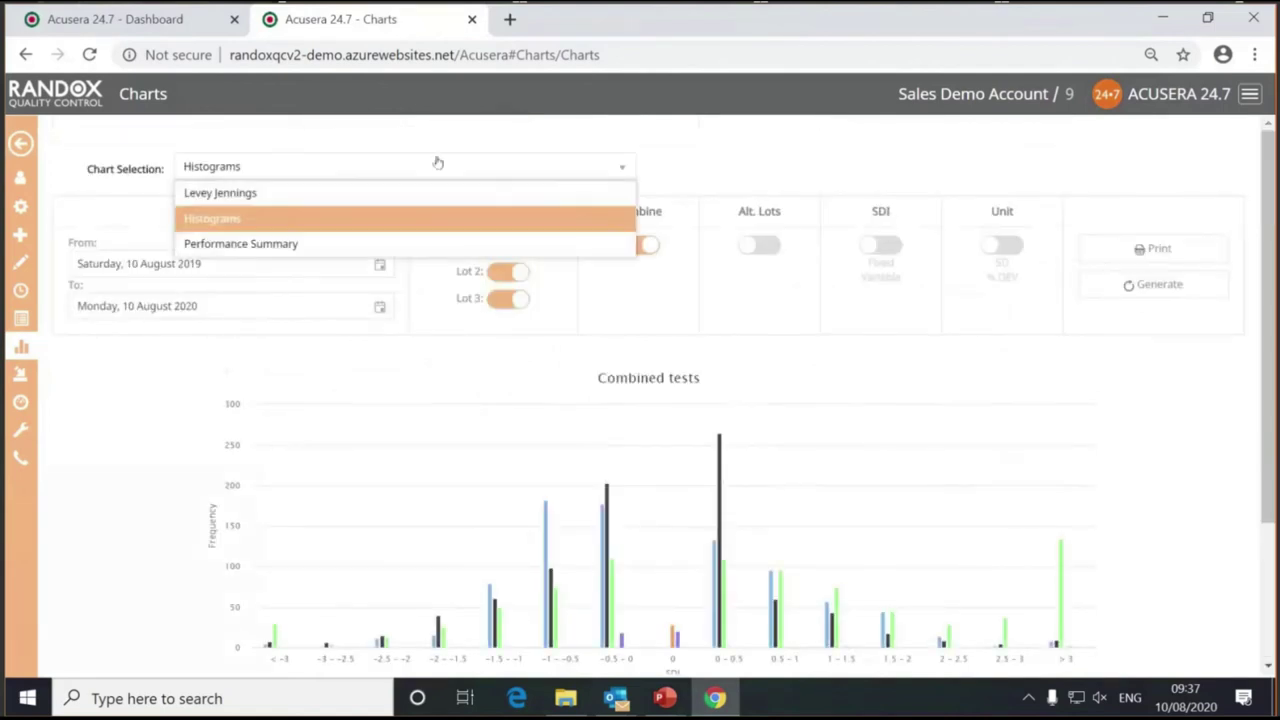
left_click(356, 241)
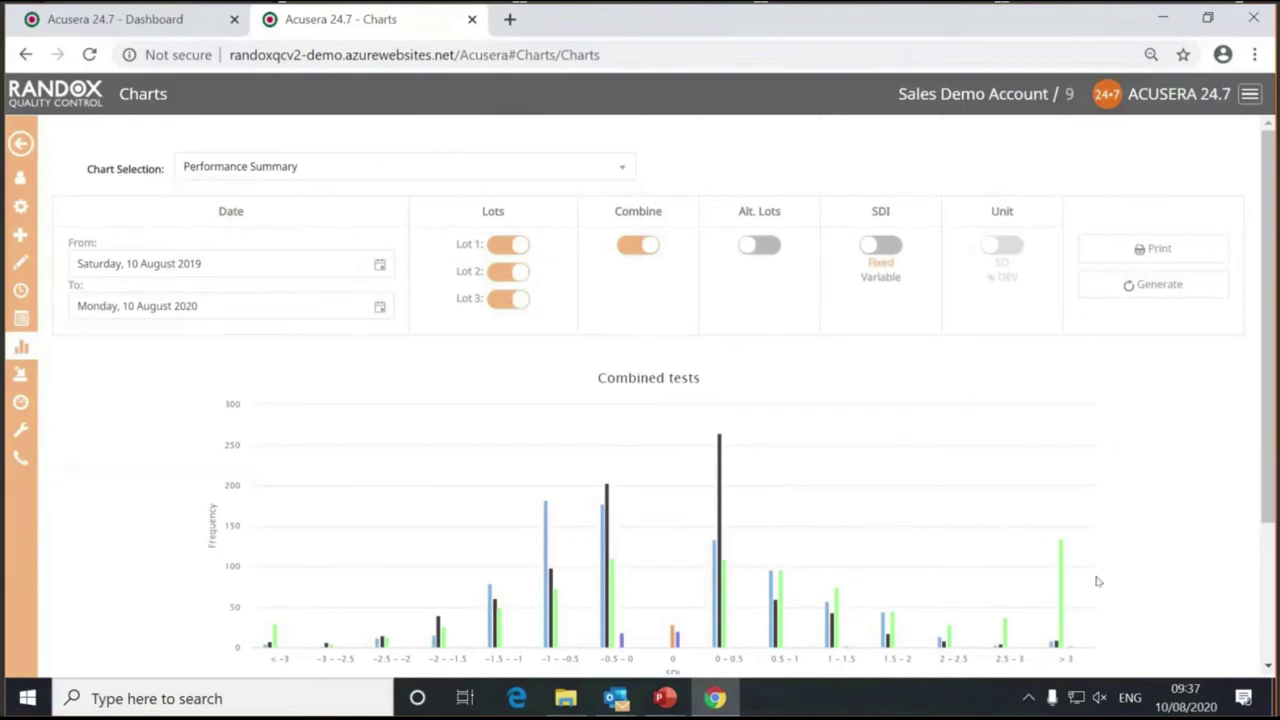
left_click(1133, 288)
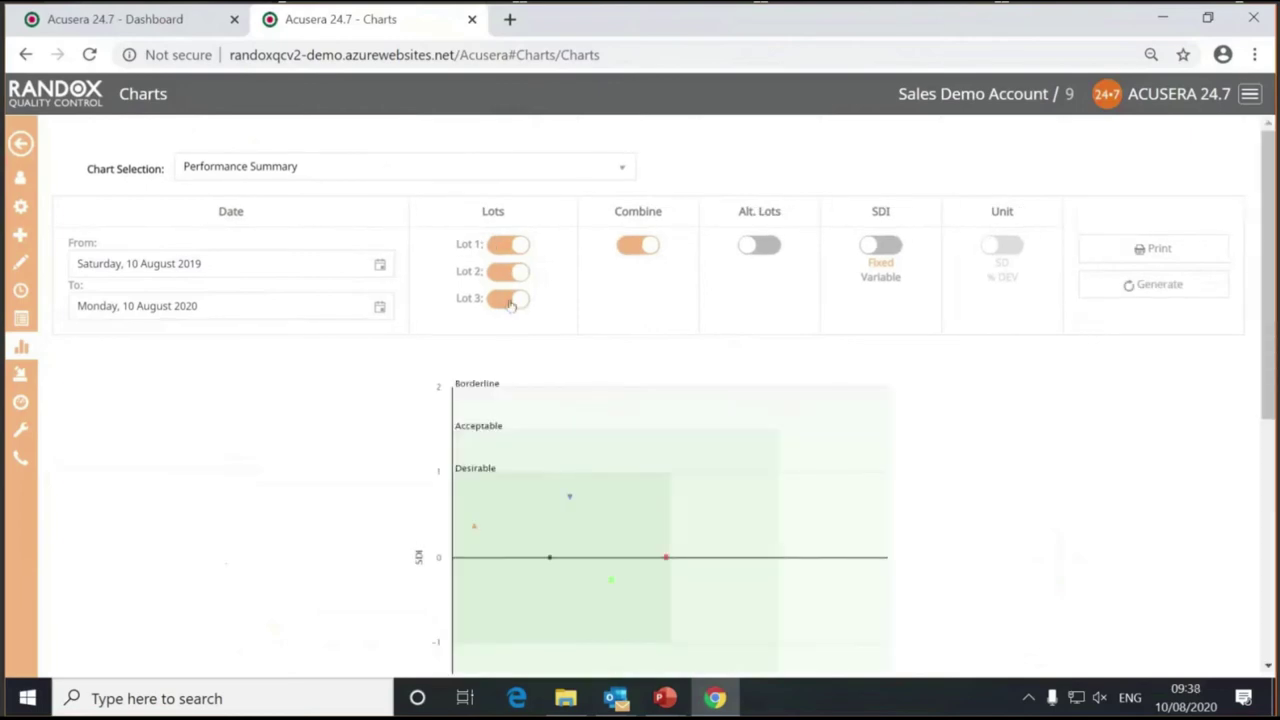
scroll(883, 390, "down", 2)
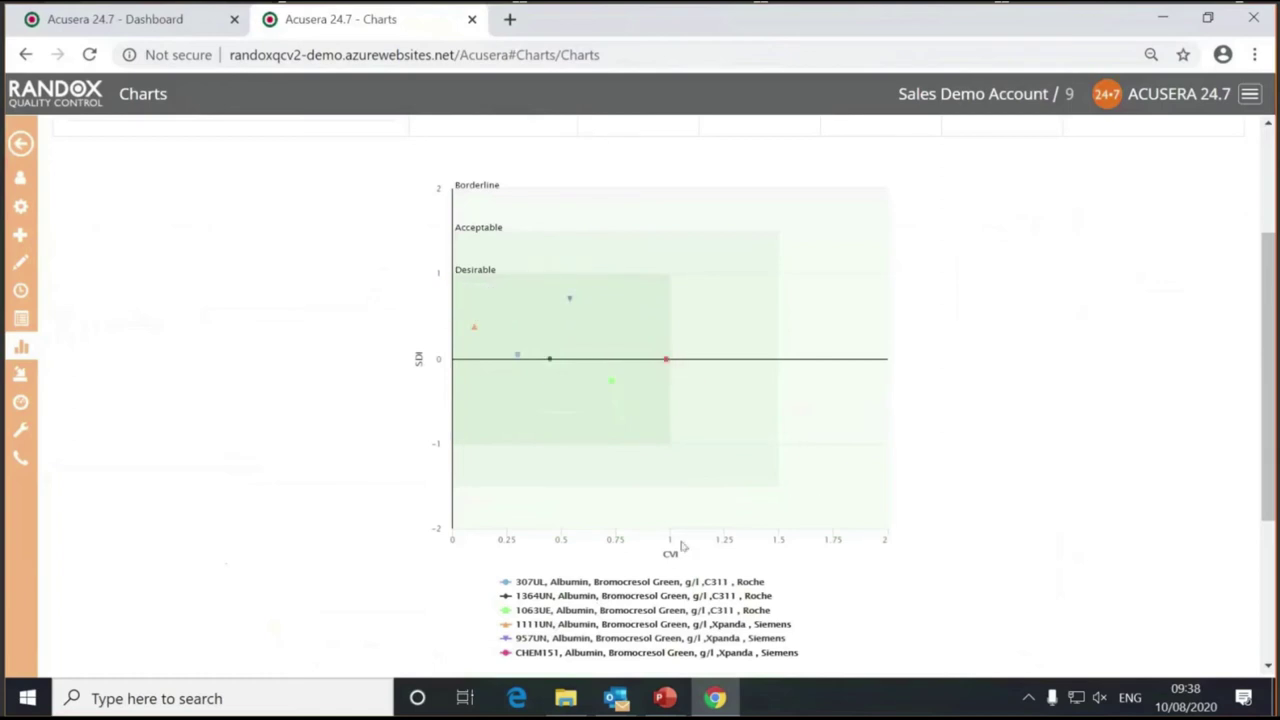
scroll(970, 483, "up", 1)
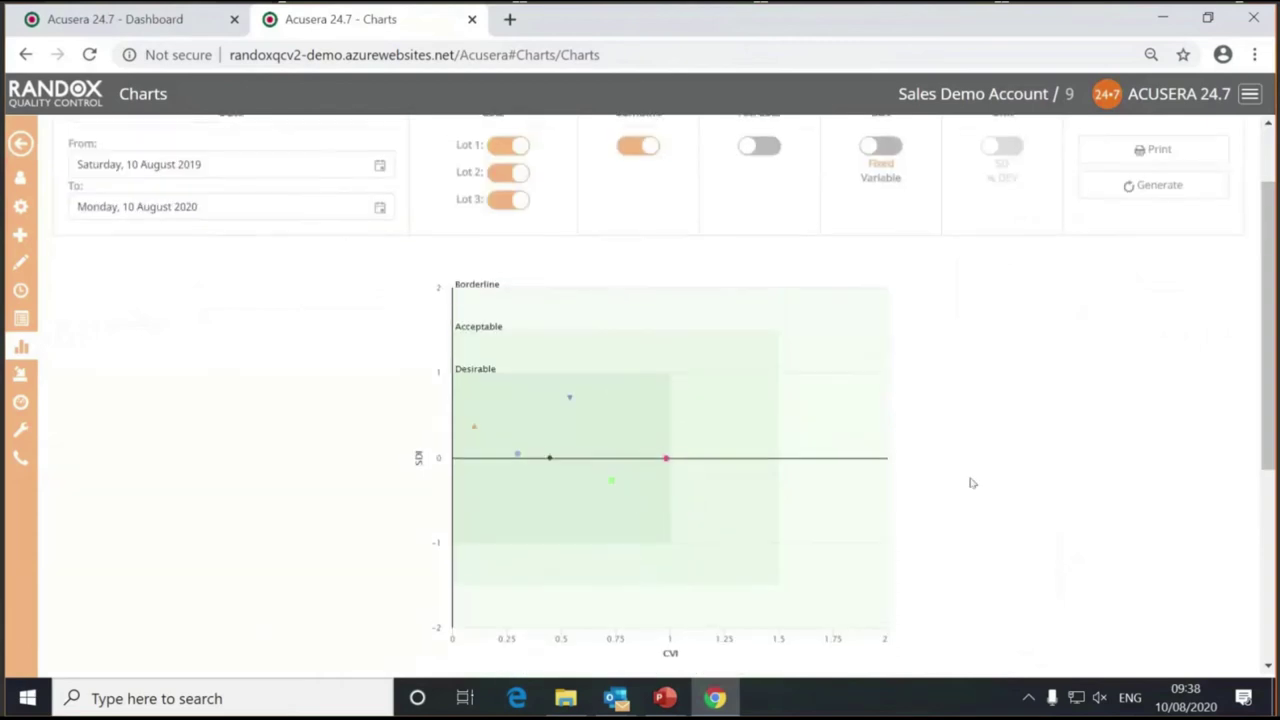
scroll(970, 483, "down", 1)
scroll(974, 477, "up", 1)
mouse_move(467, 498)
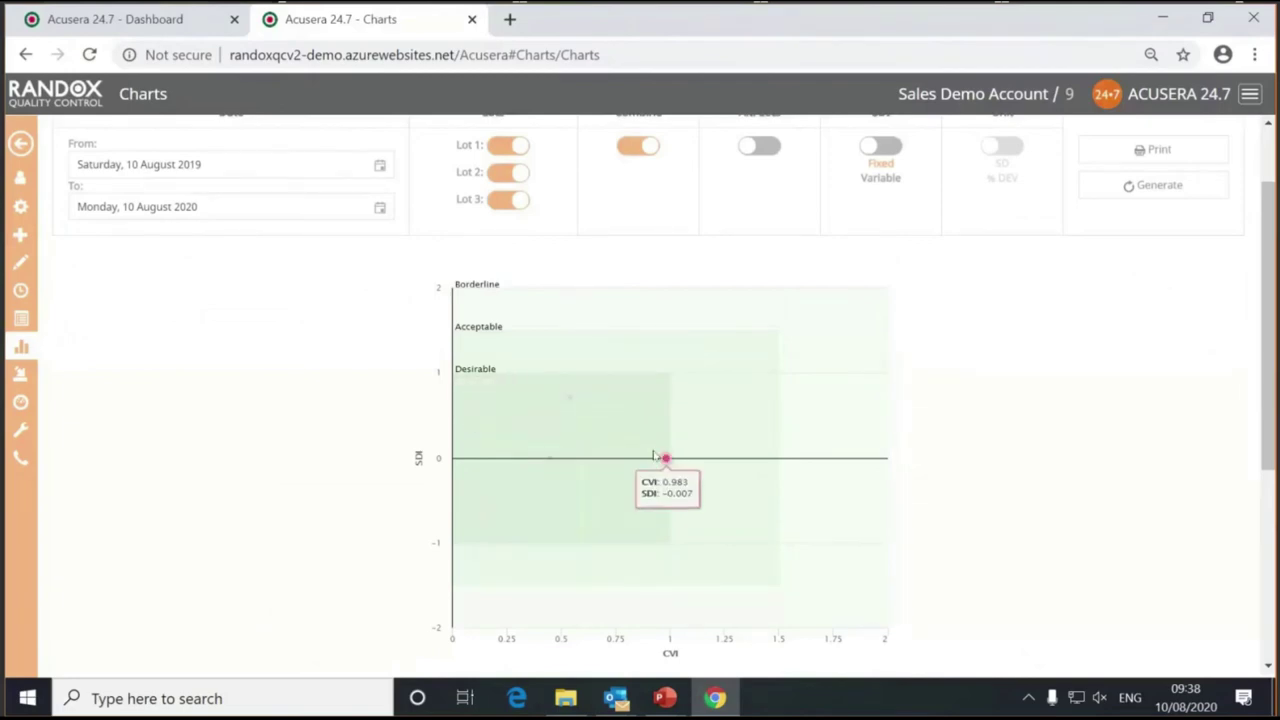
mouse_move(586, 463)
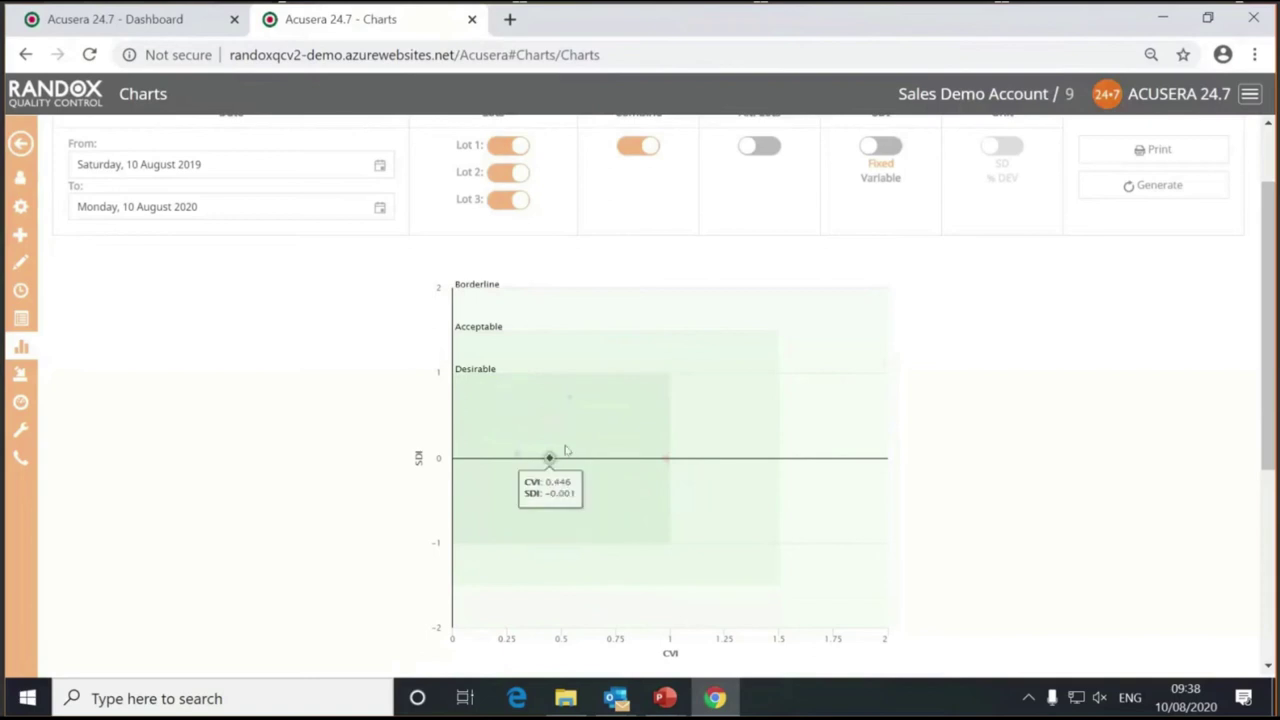
mouse_move(677, 414)
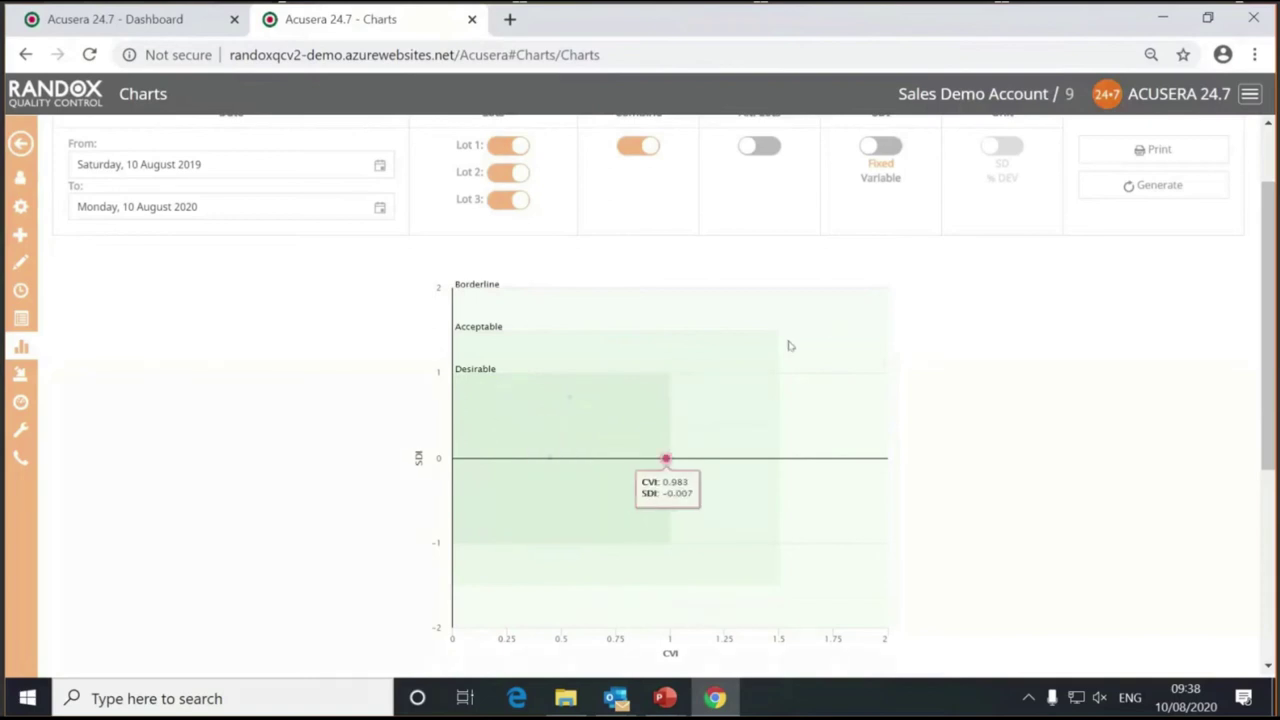
mouse_move(590, 428)
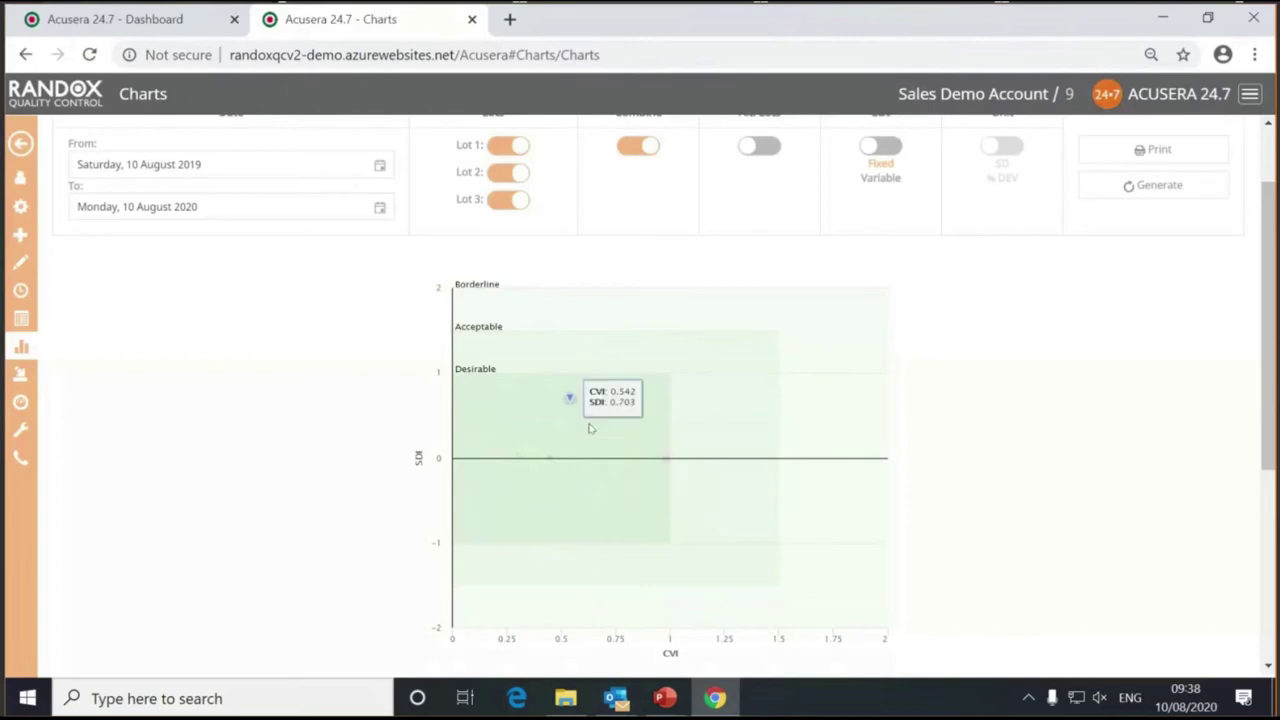
mouse_move(678, 502)
mouse_move(519, 437)
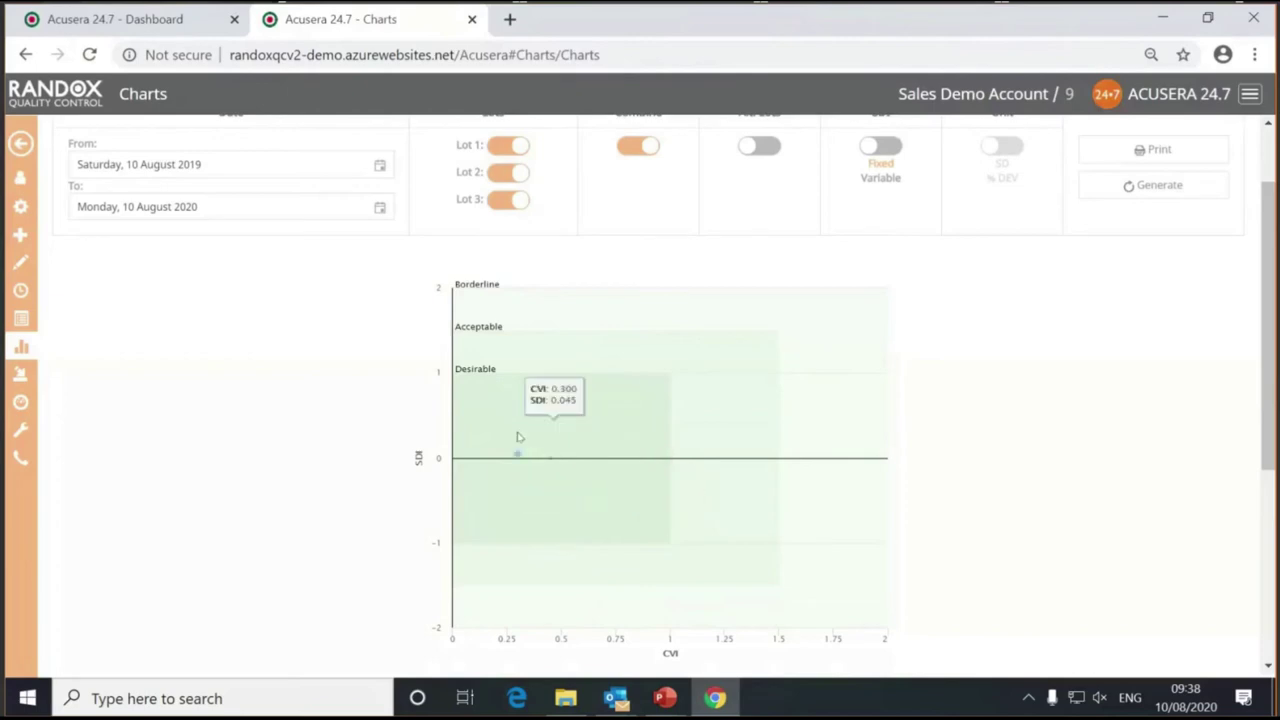
mouse_move(598, 495)
scroll(590, 475, "down", 1)
mouse_move(626, 354)
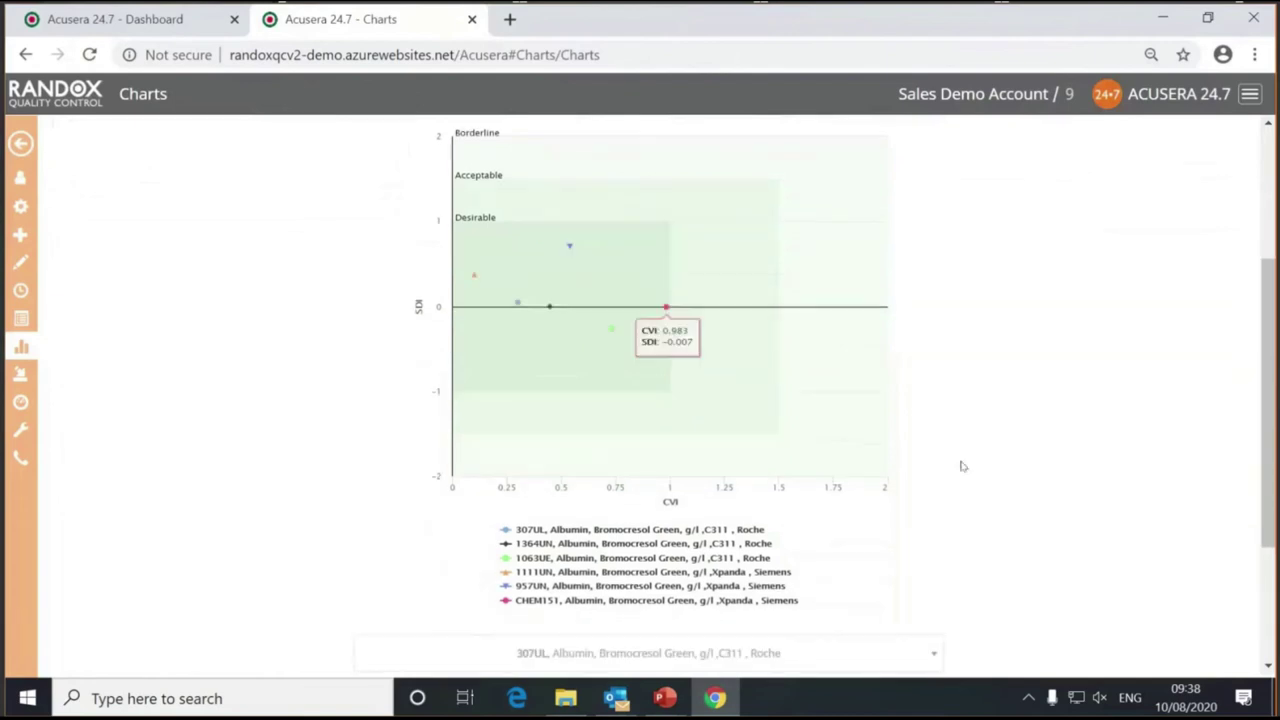
Step: Review lot 307UL's lab vs peer figures (mean 26.02 vs 25.92, CV 2.46 vs 8.21), then collapse the panel
scroll(960, 463, "down", 3)
left_click(888, 443)
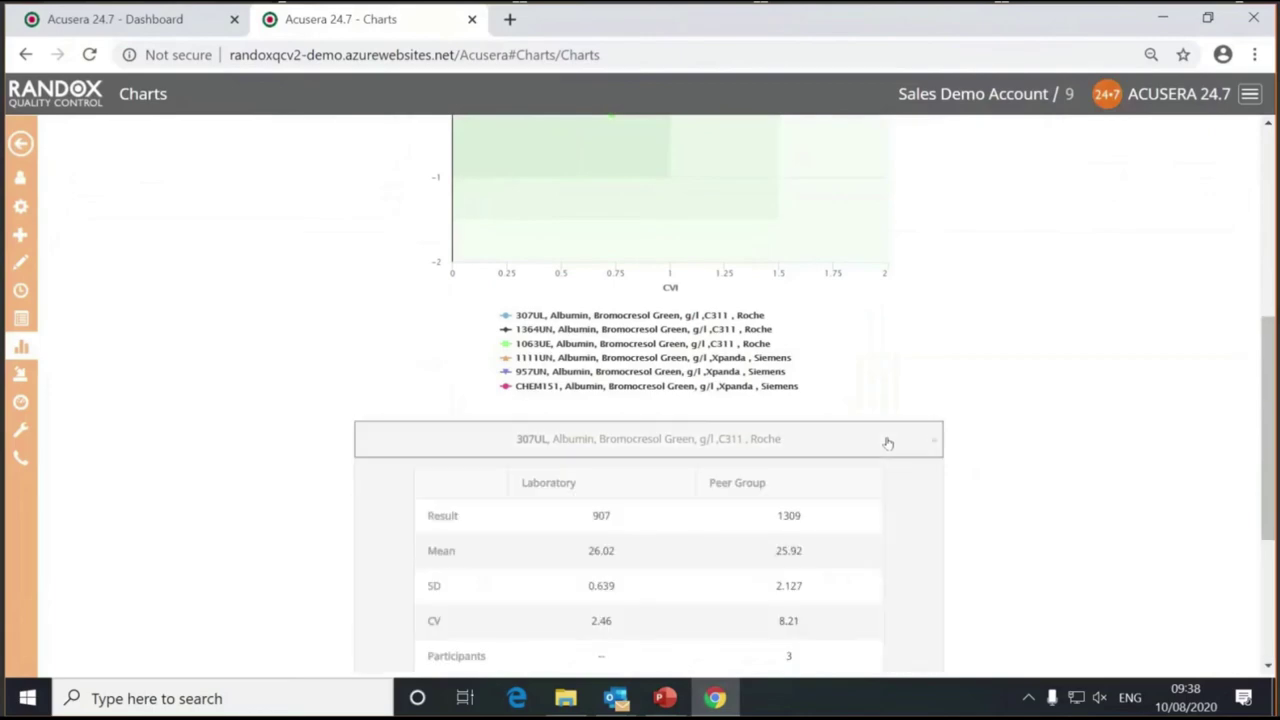
scroll(932, 440, "down", 2)
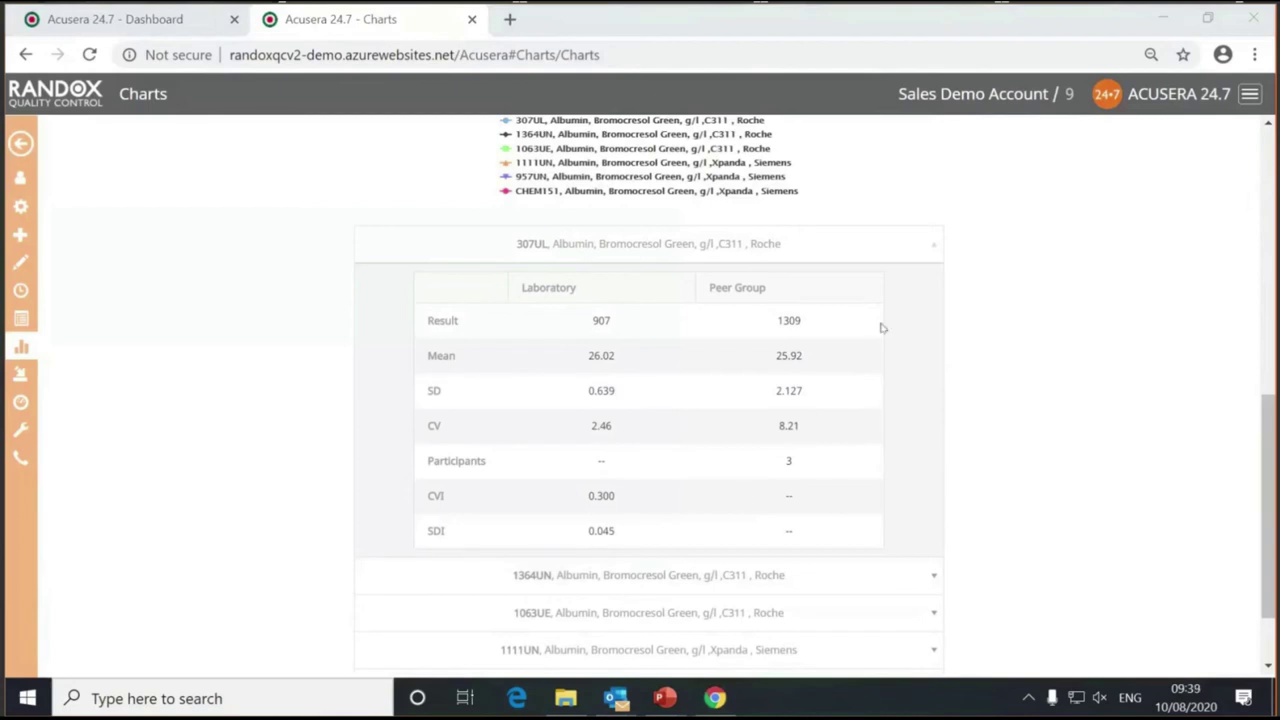
left_click(914, 251)
scroll(971, 346, "up", 5)
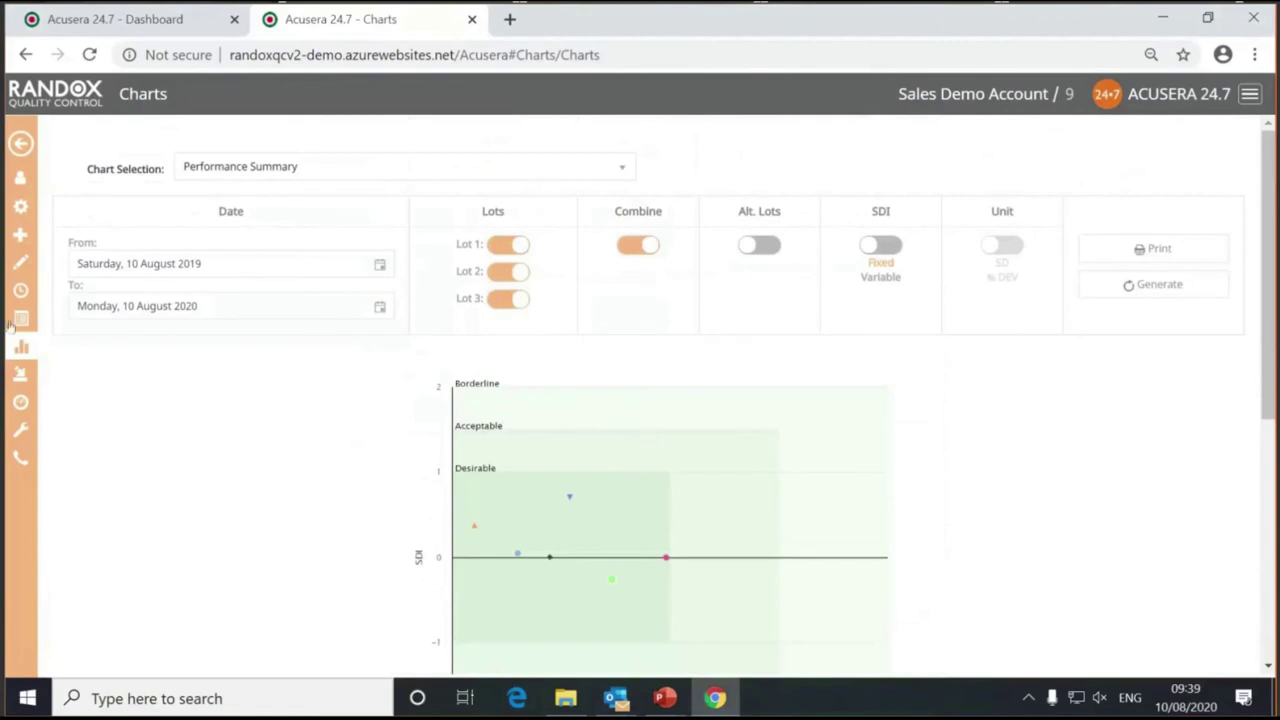
mouse_move(17, 321)
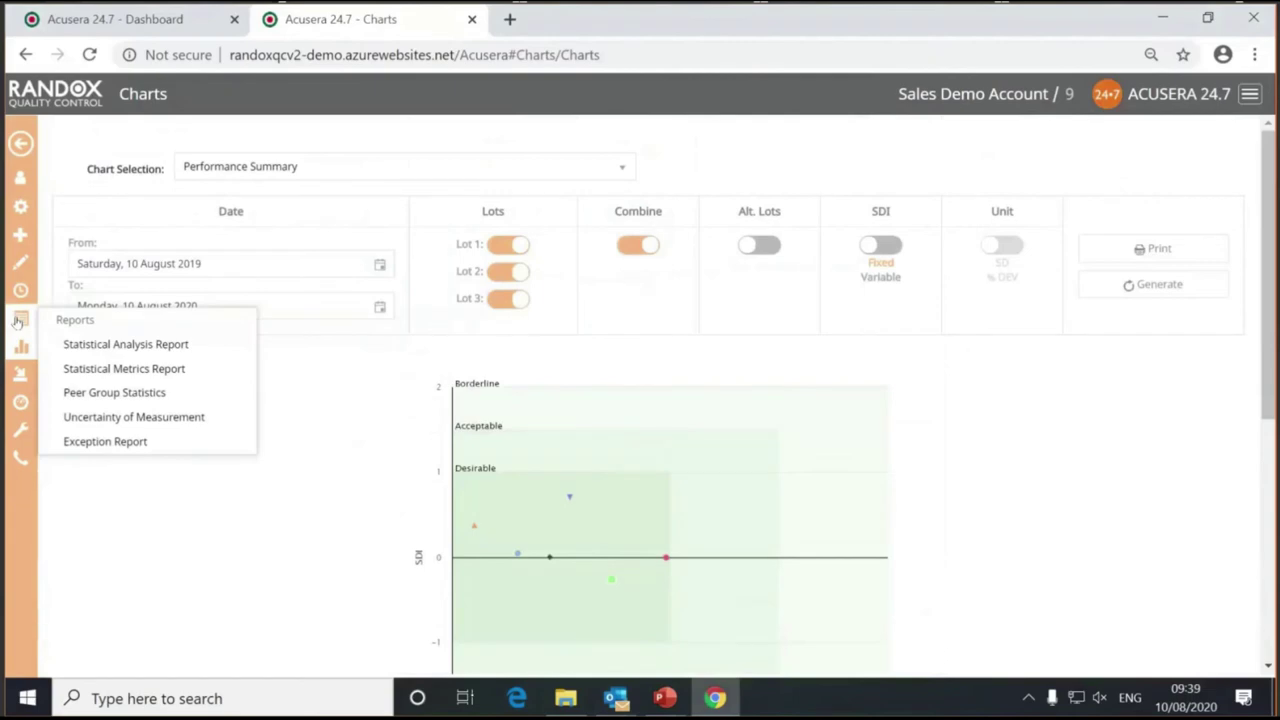
Step: Open the Statistical Analysis Report for 10 July–10 August 2020, keeping World as comparison group
left_click(148, 346)
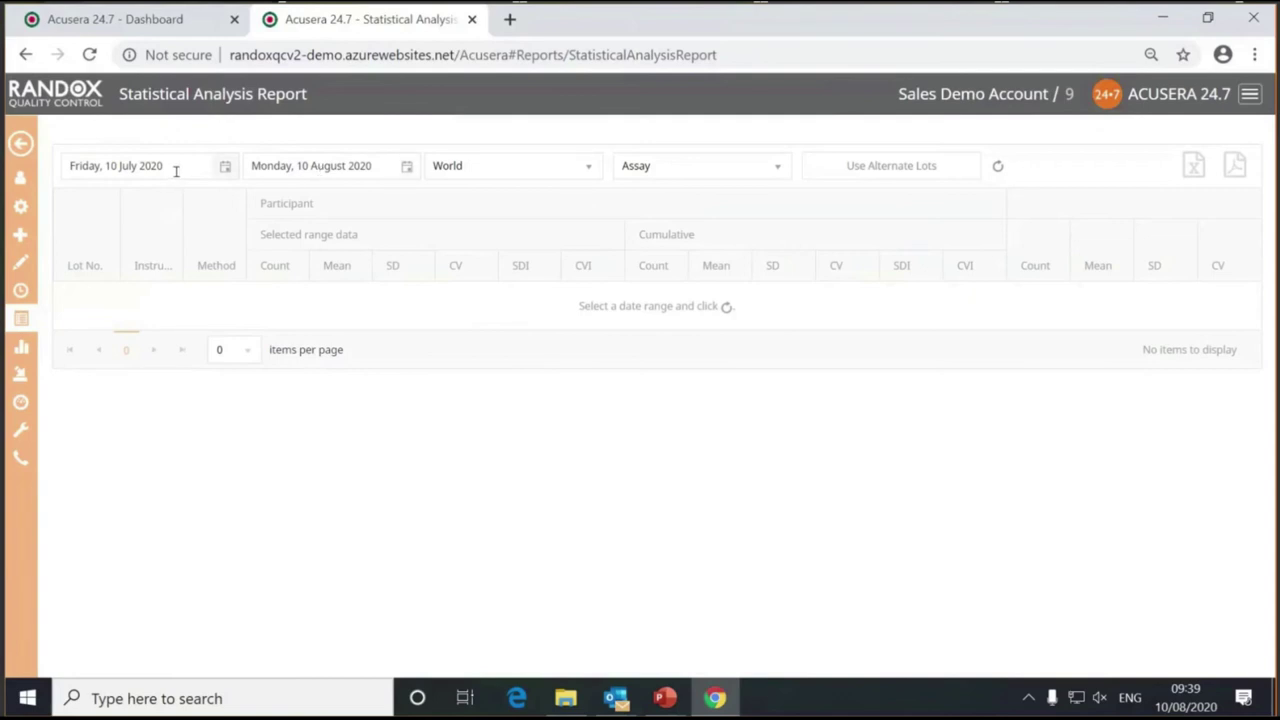
left_click(549, 166)
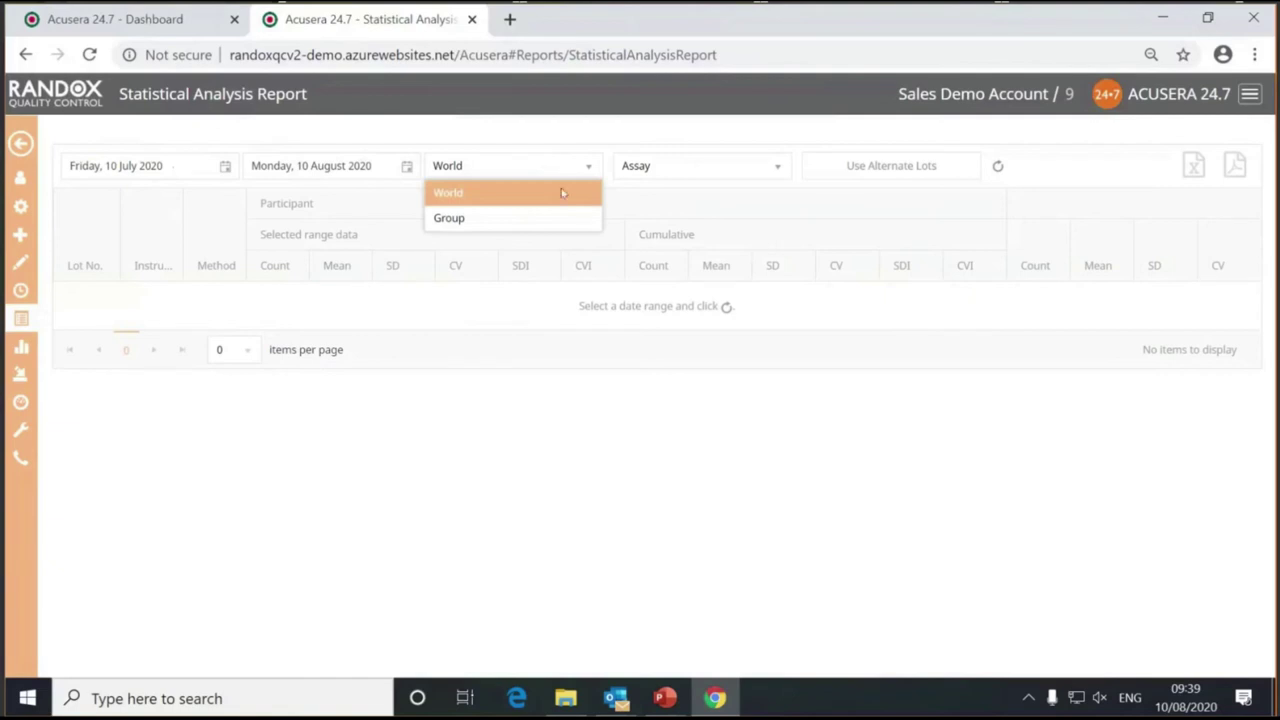
left_click(511, 192)
left_click(765, 166)
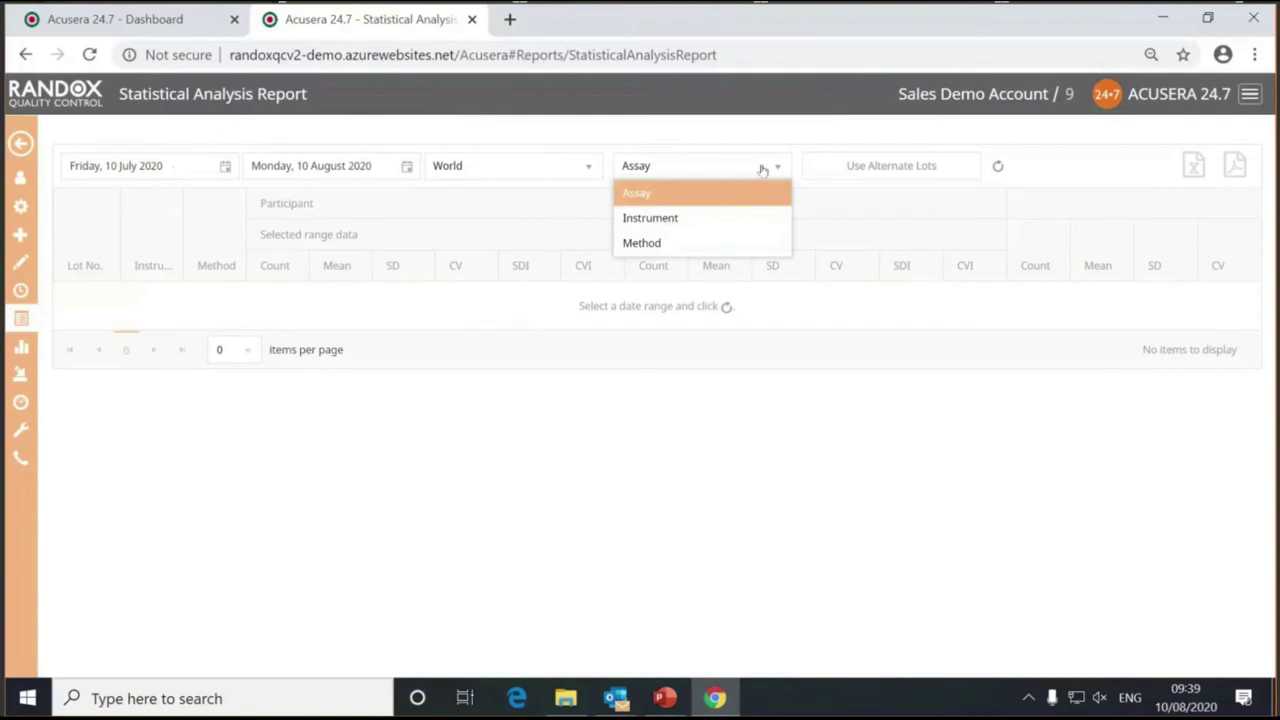
Step: Generate the report grouped by Instrument and review the 18 lot rows under C311 and OX_FUJI
left_click(750, 216)
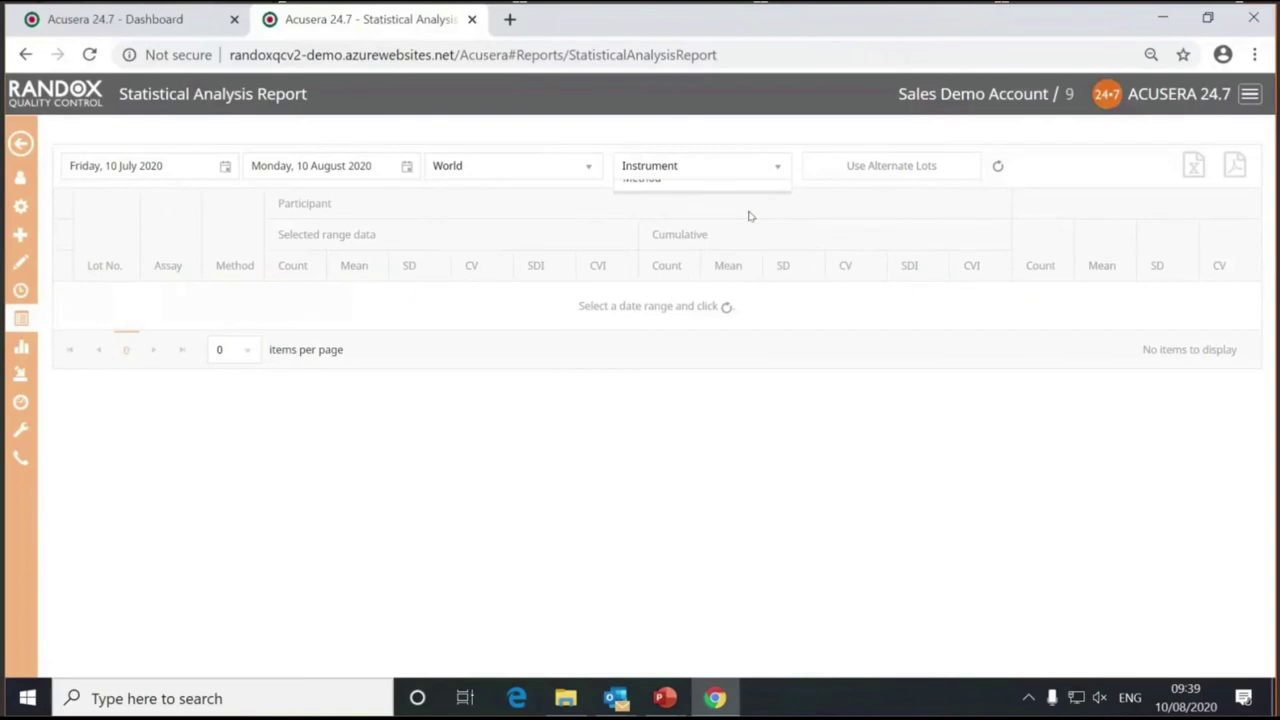
left_click(997, 166)
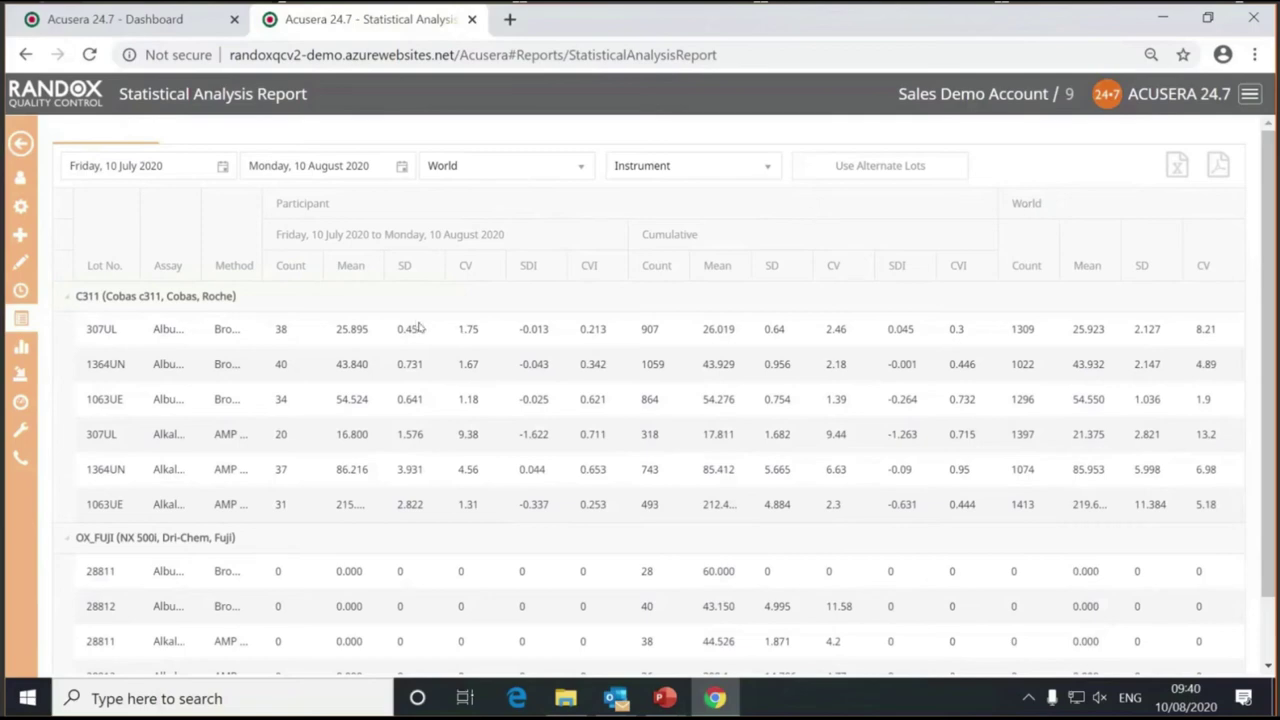
scroll(420, 328, "down", 1)
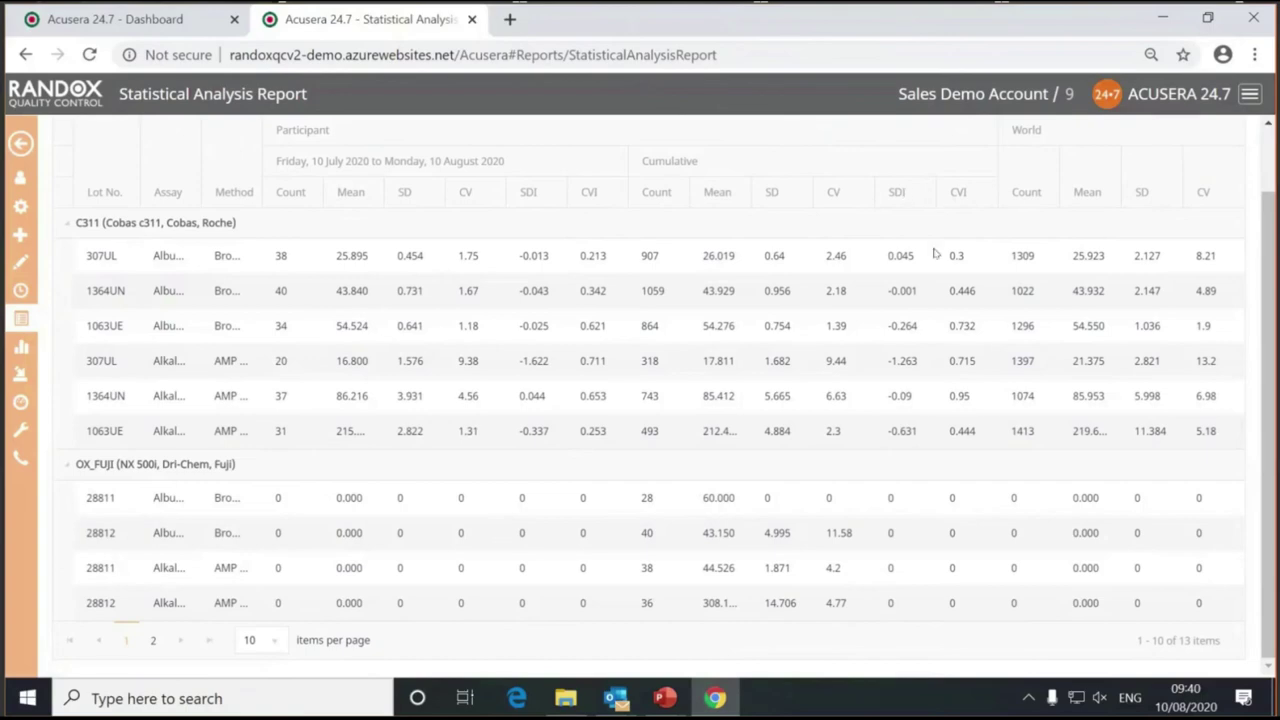
scroll(935, 253, "up", 1)
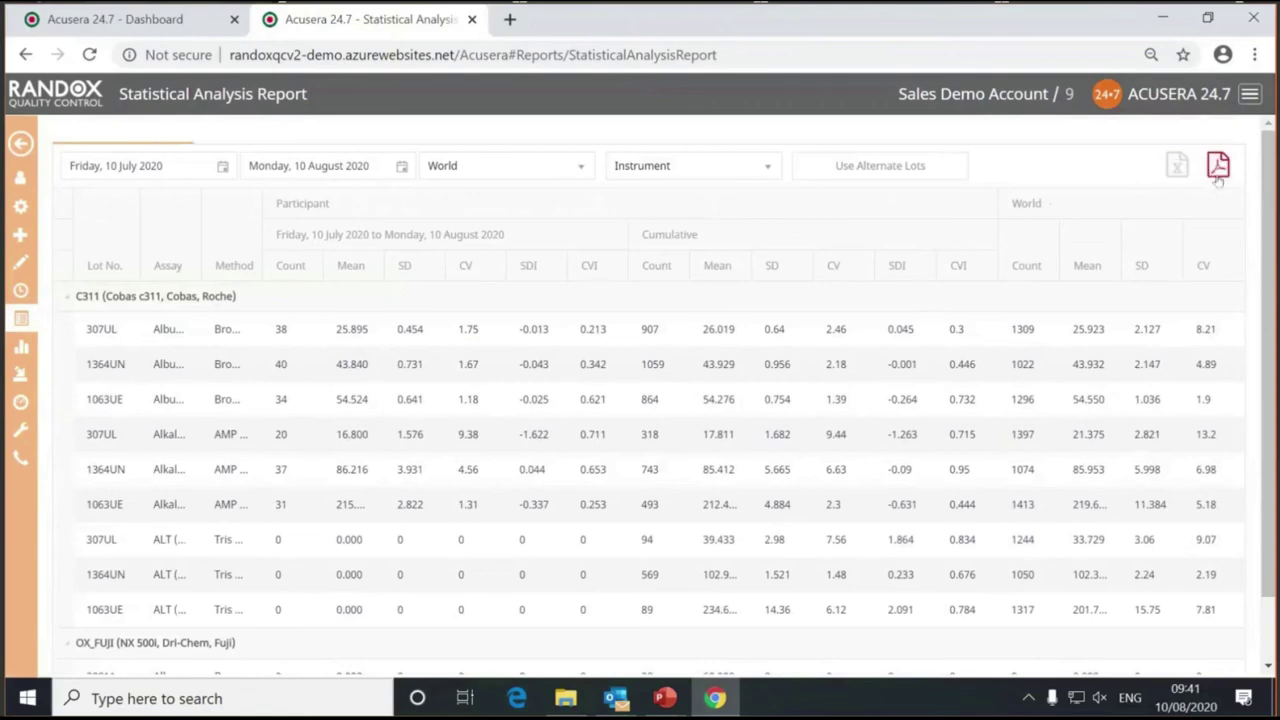
scroll(960, 350, "down", 1)
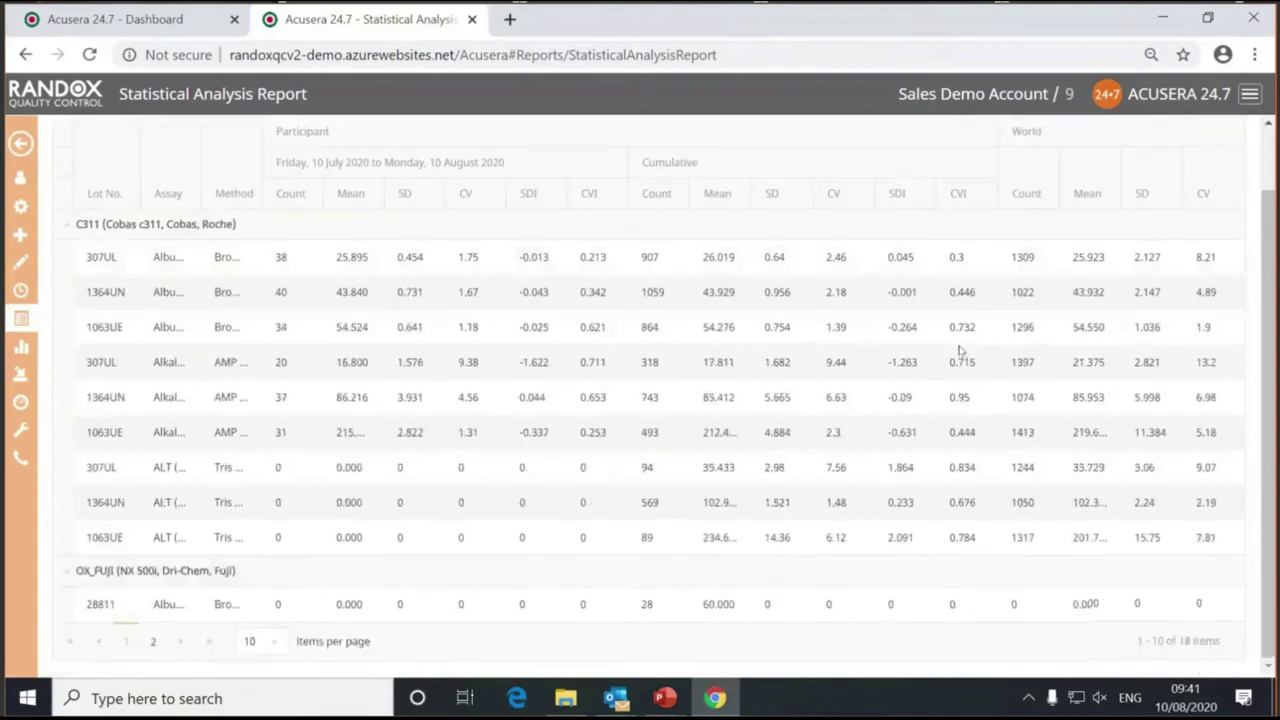
scroll(960, 350, "up", 1)
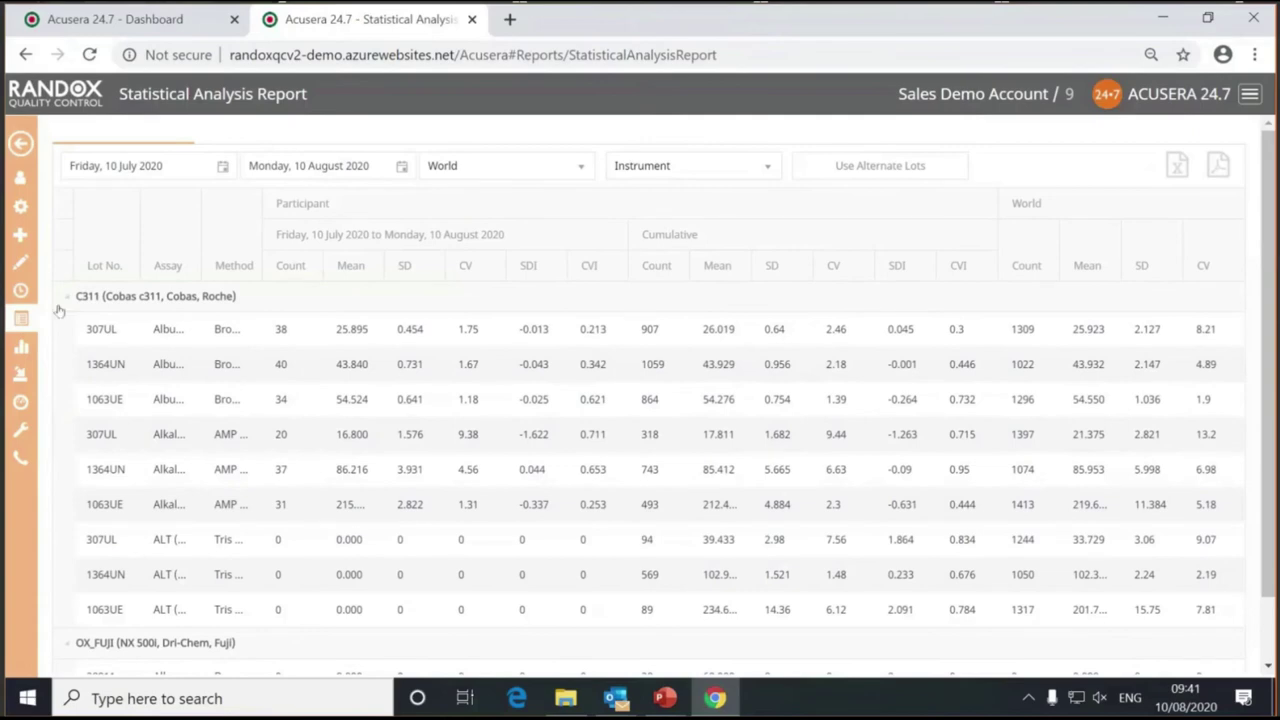
mouse_move(20, 318)
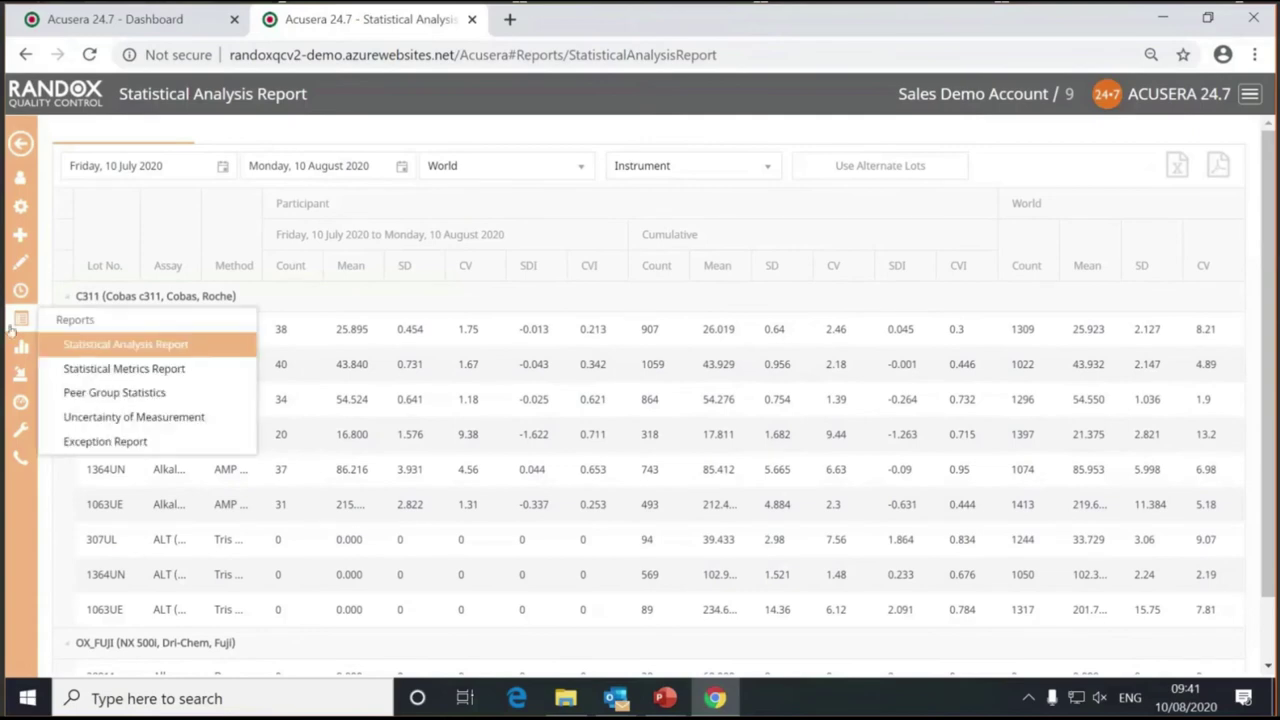
Step: Generate the Statistical Metrics Report grouped by Instrument, listing Bias%, CV, Sigma and TE per lot
left_click(112, 370)
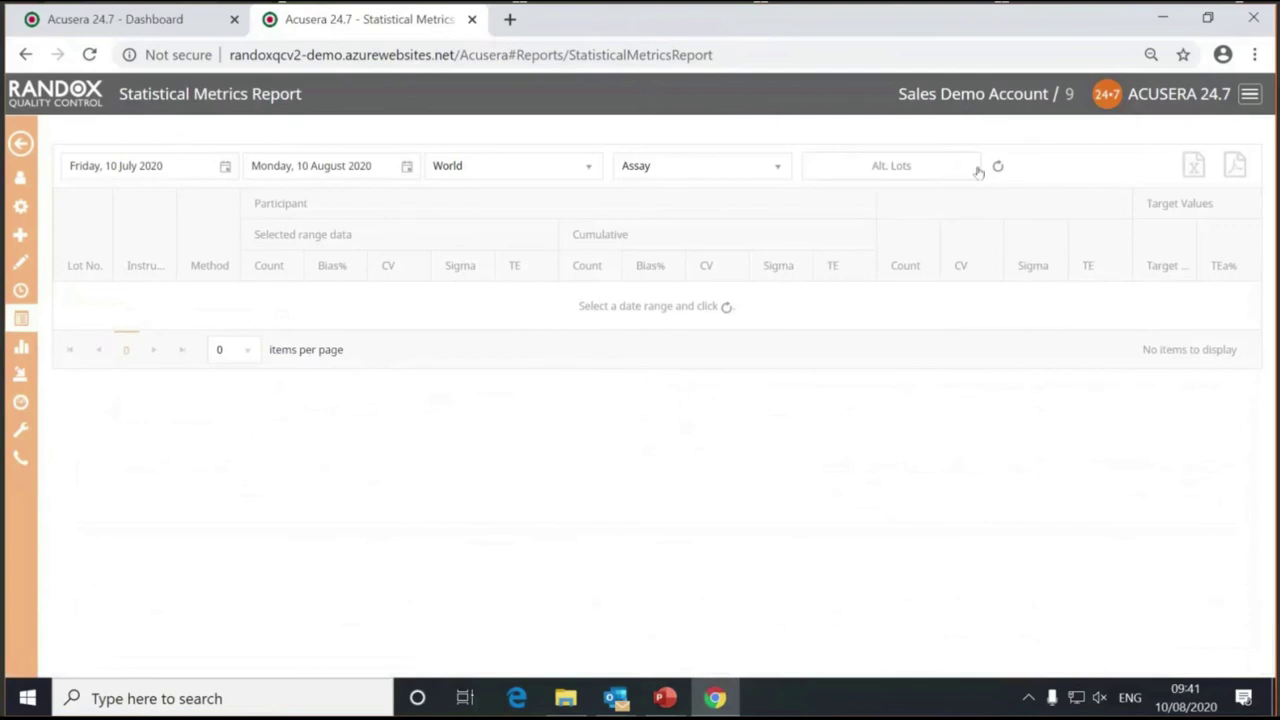
left_click(771, 168)
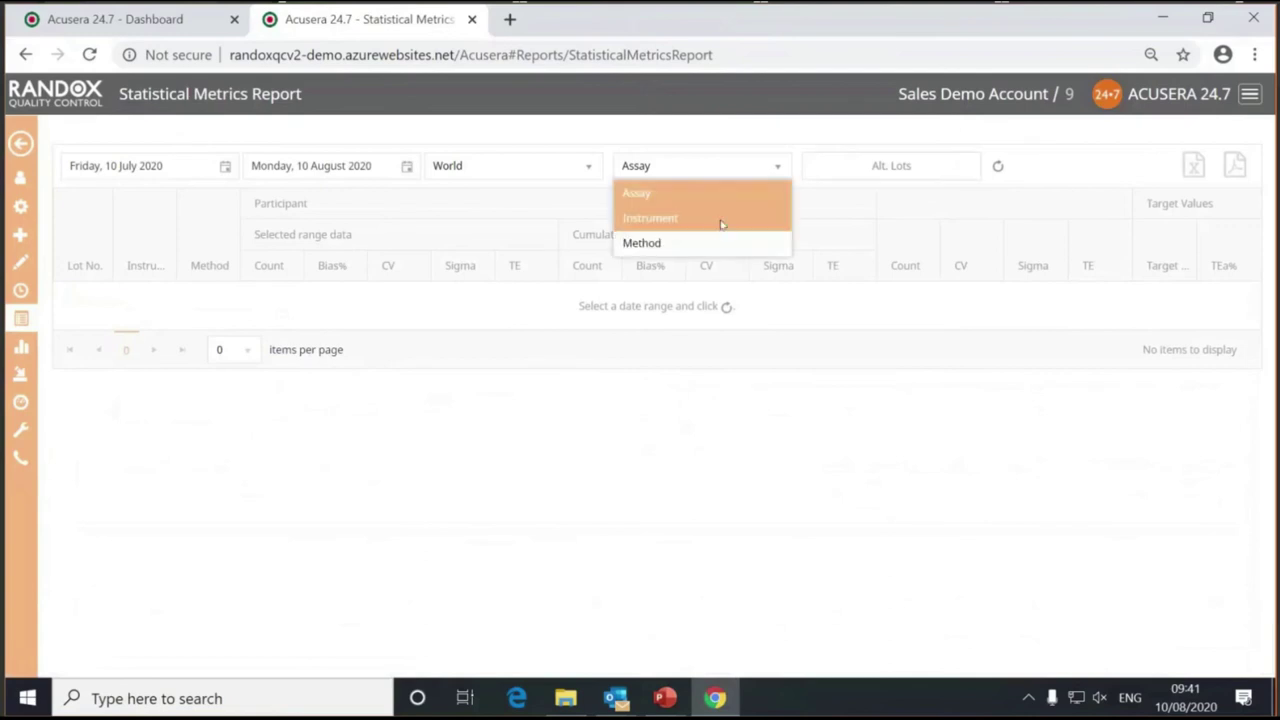
left_click(716, 220)
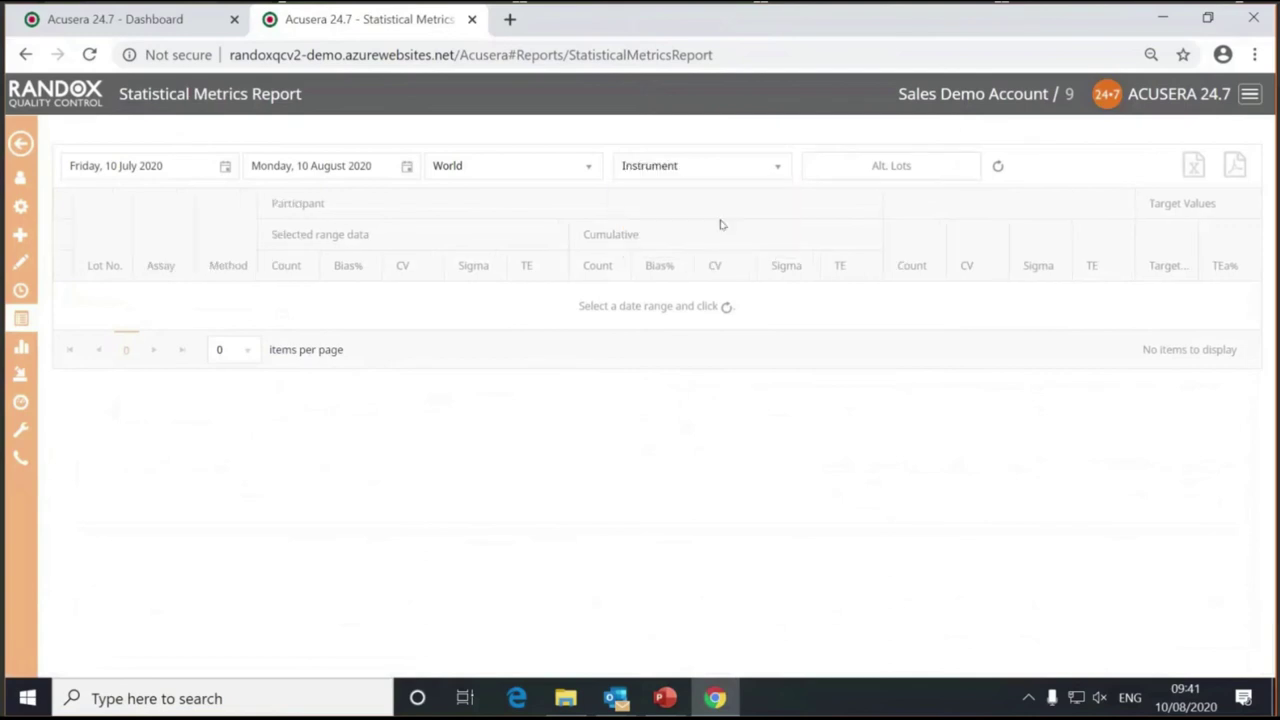
left_click(997, 168)
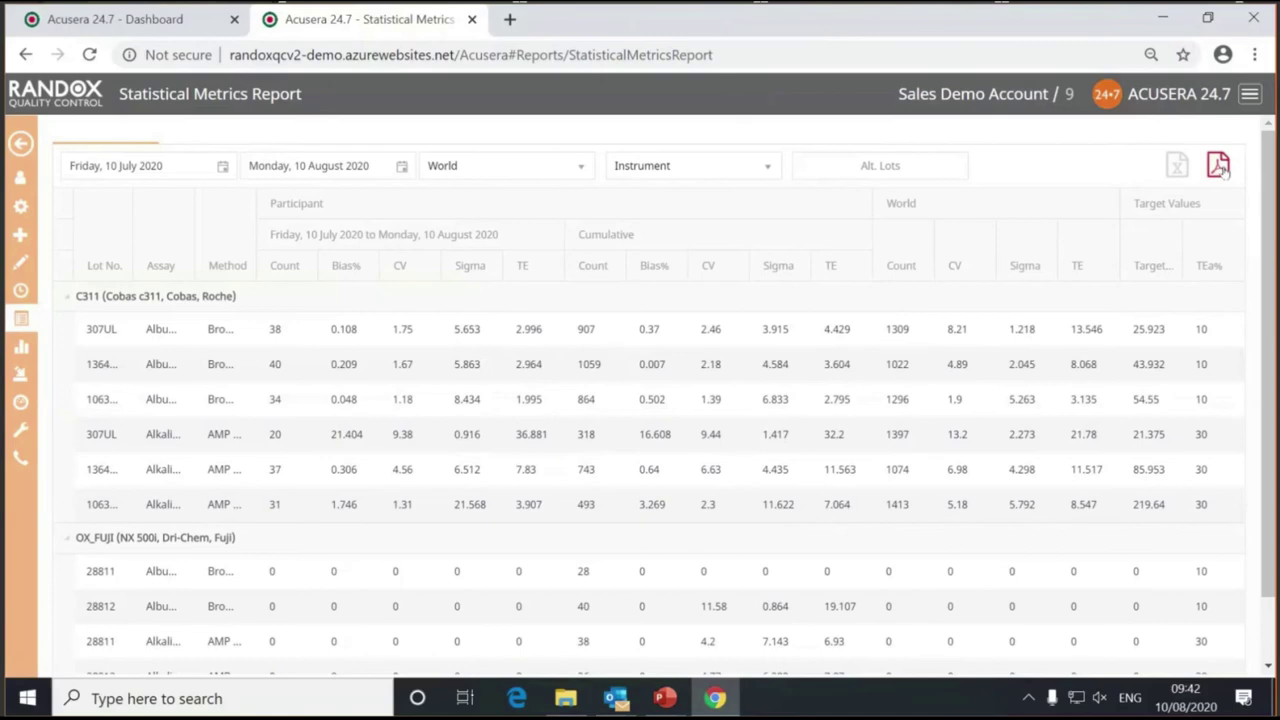
mouse_move(22, 320)
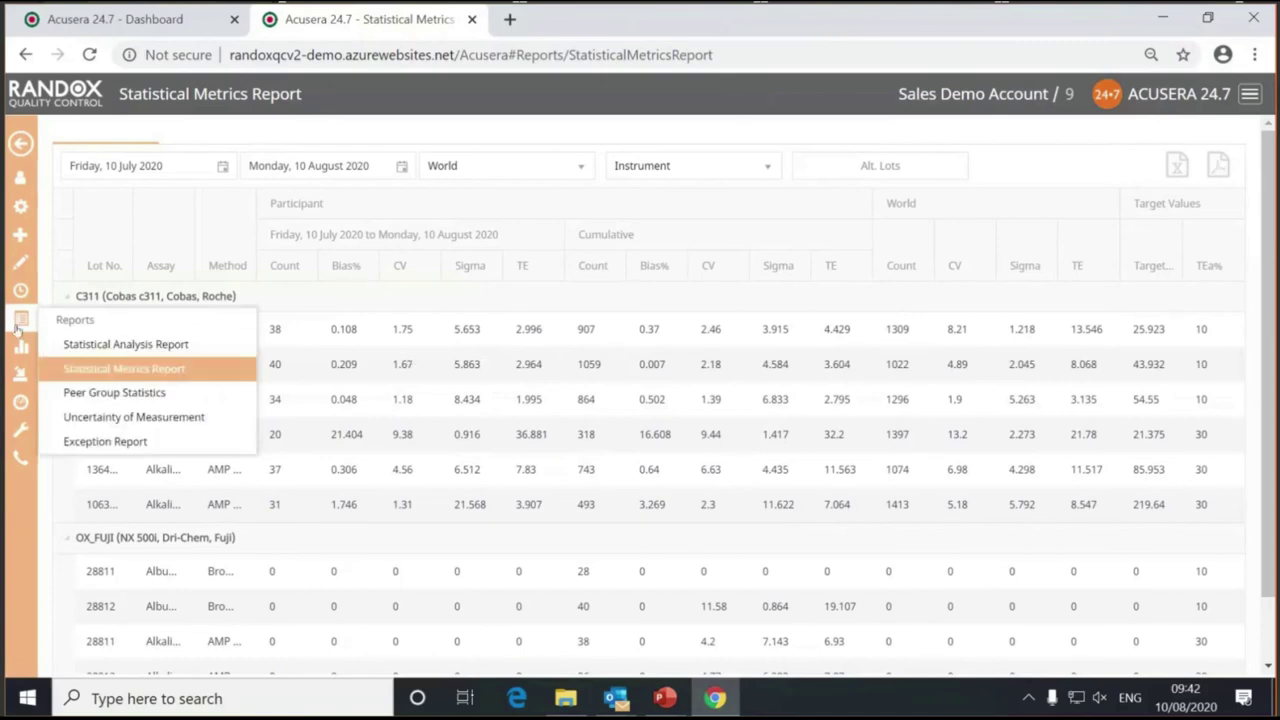
Step: Generate the Uncertainty of Measurement report for 10 July–10 August 2020
left_click(138, 419)
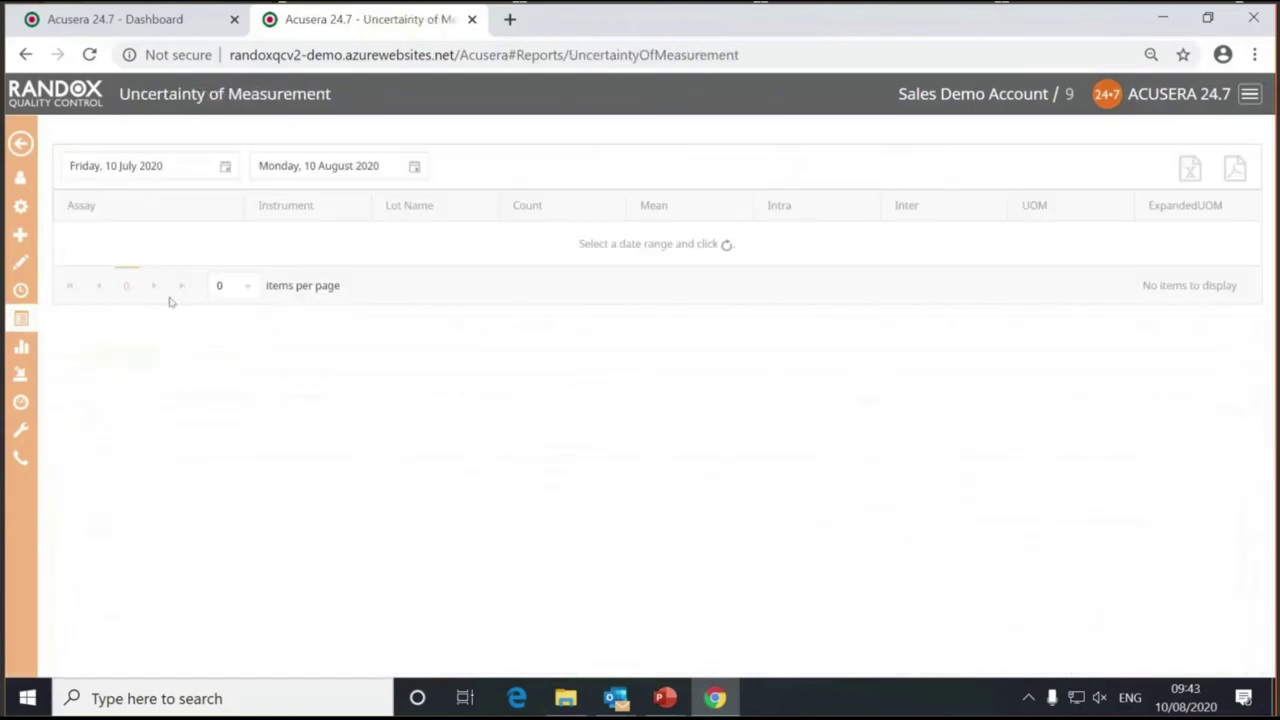
left_click(221, 175)
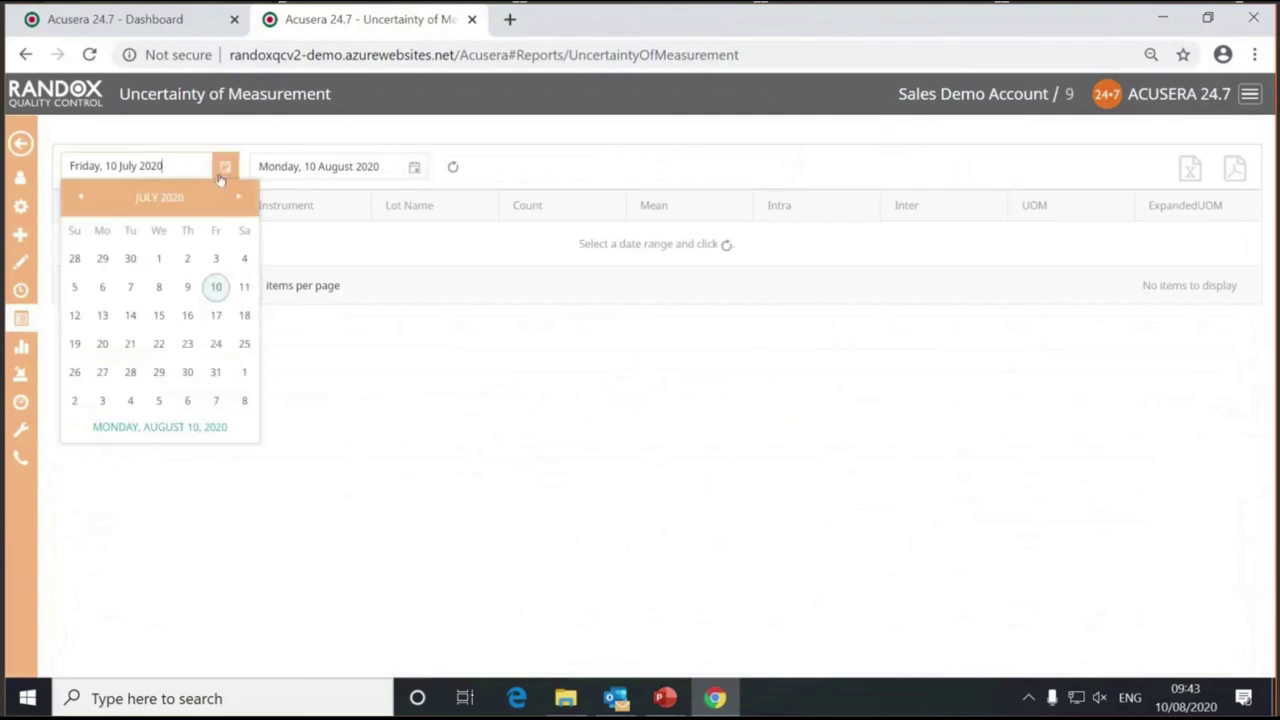
left_click(221, 175)
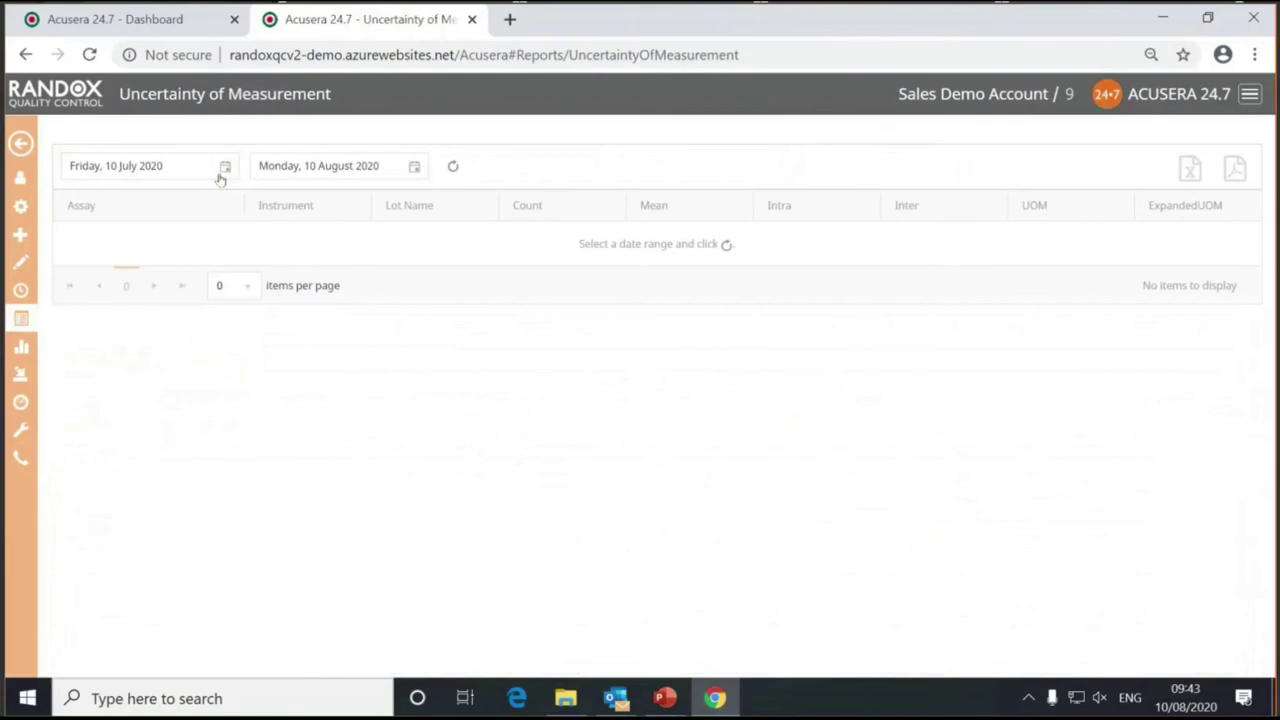
left_click(450, 168)
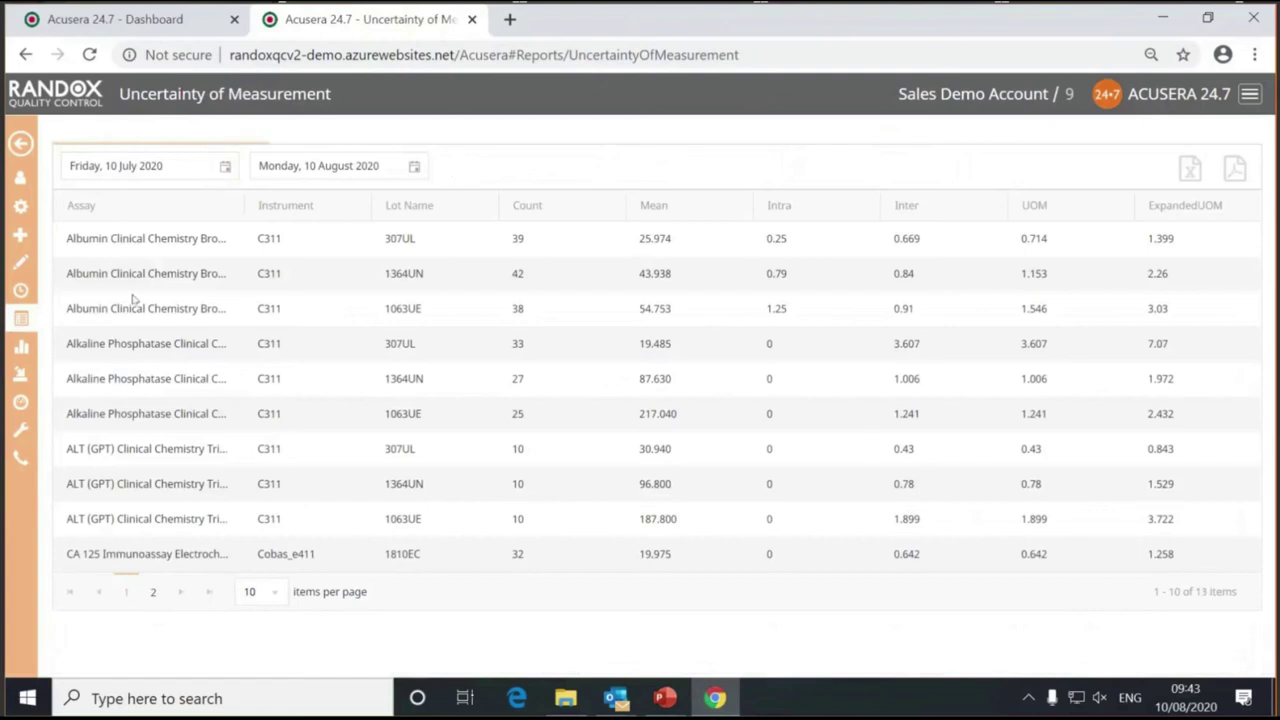
Step: Try sorting by Assay, Instrument and Lot Name, finishing with rows in ascending Assay order
left_click(160, 211)
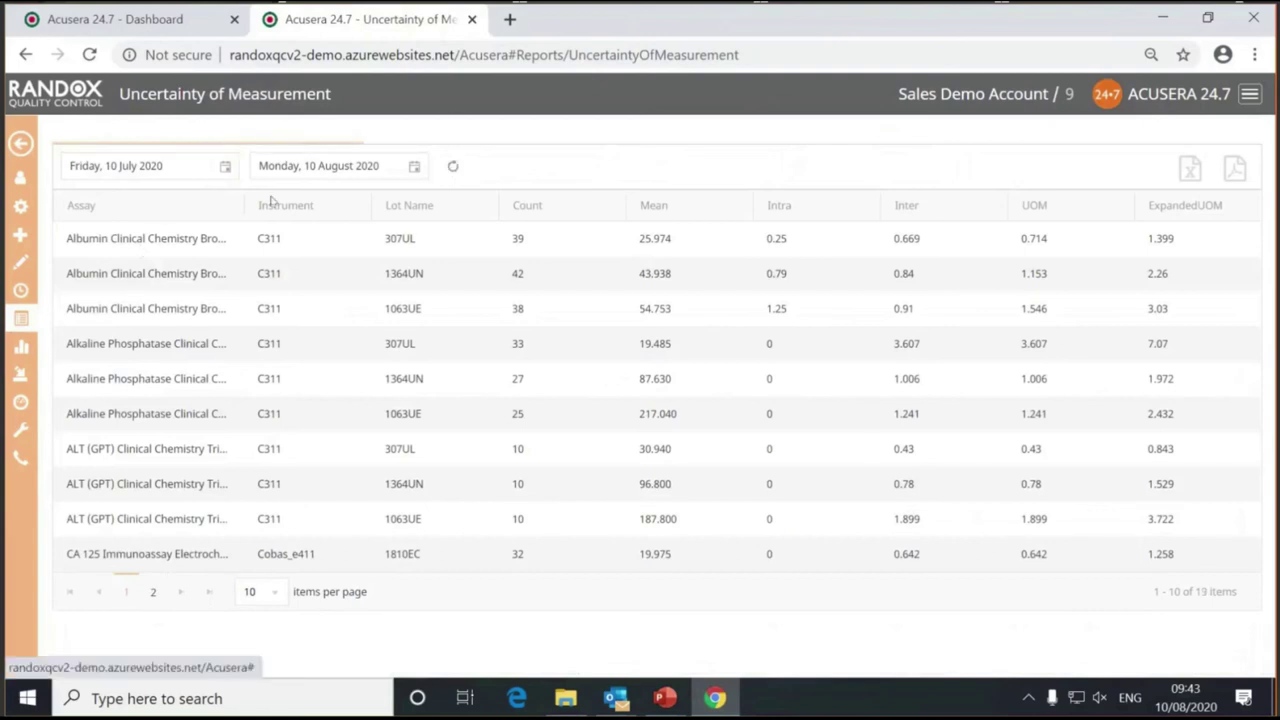
left_click(326, 216)
left_click(432, 212)
left_click(434, 212)
left_click_drag(538, 198, 62, 152)
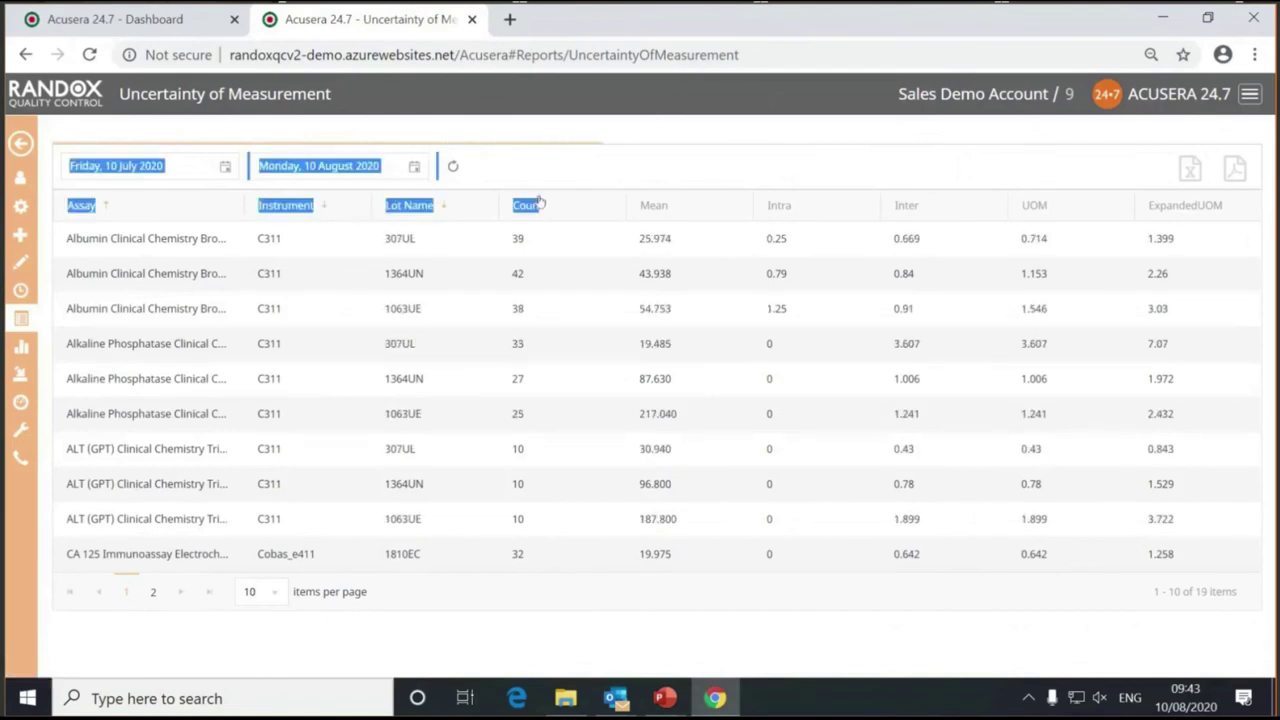
left_click(205, 218)
left_click(197, 212)
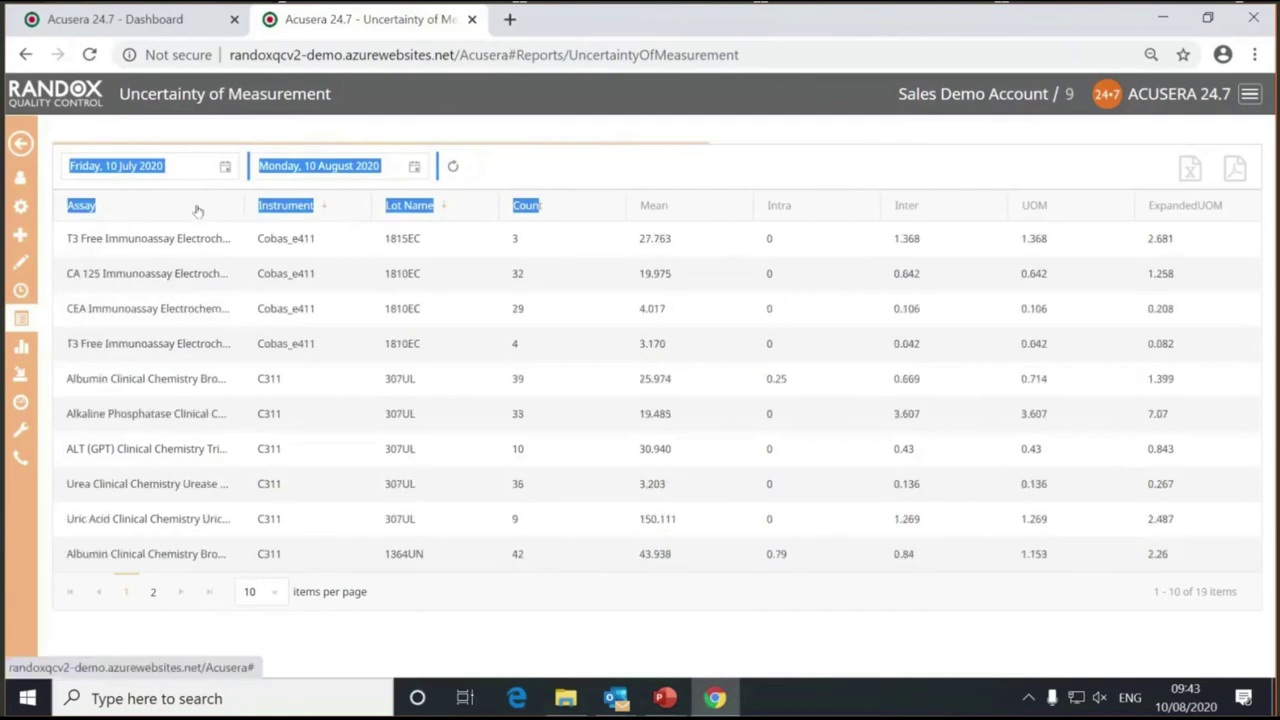
left_click(206, 206)
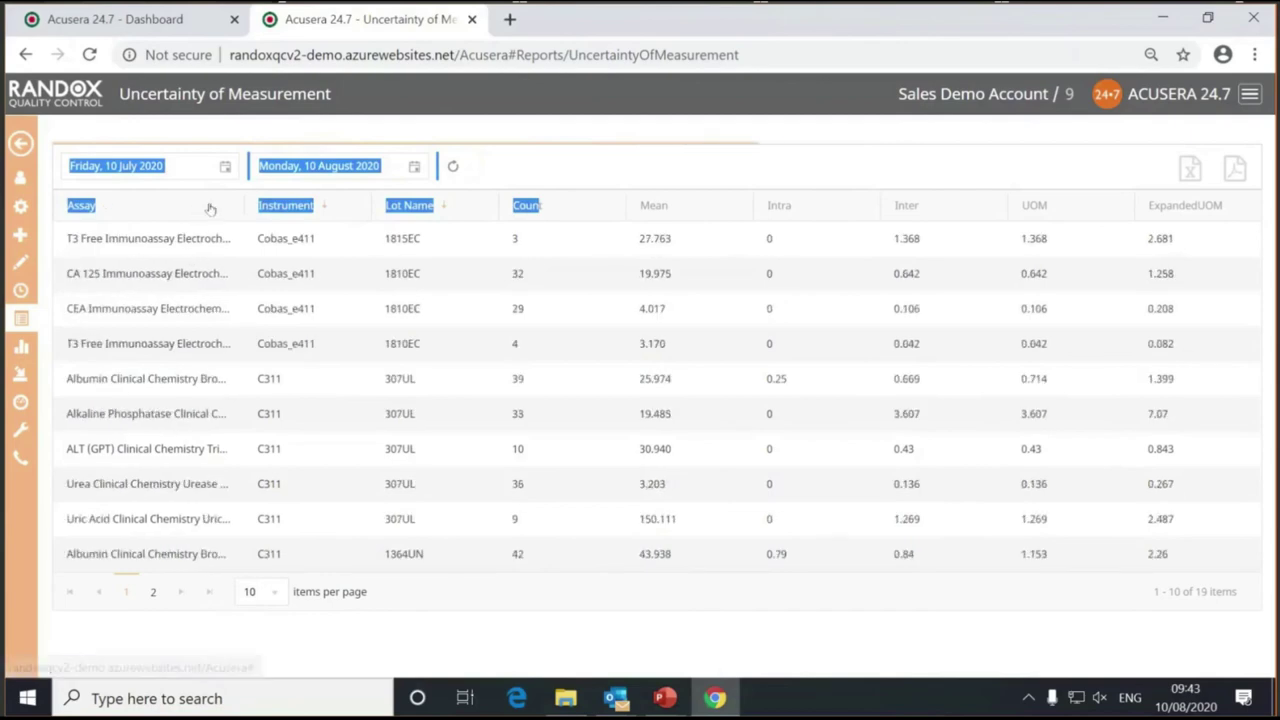
left_click(320, 206)
left_click(366, 201)
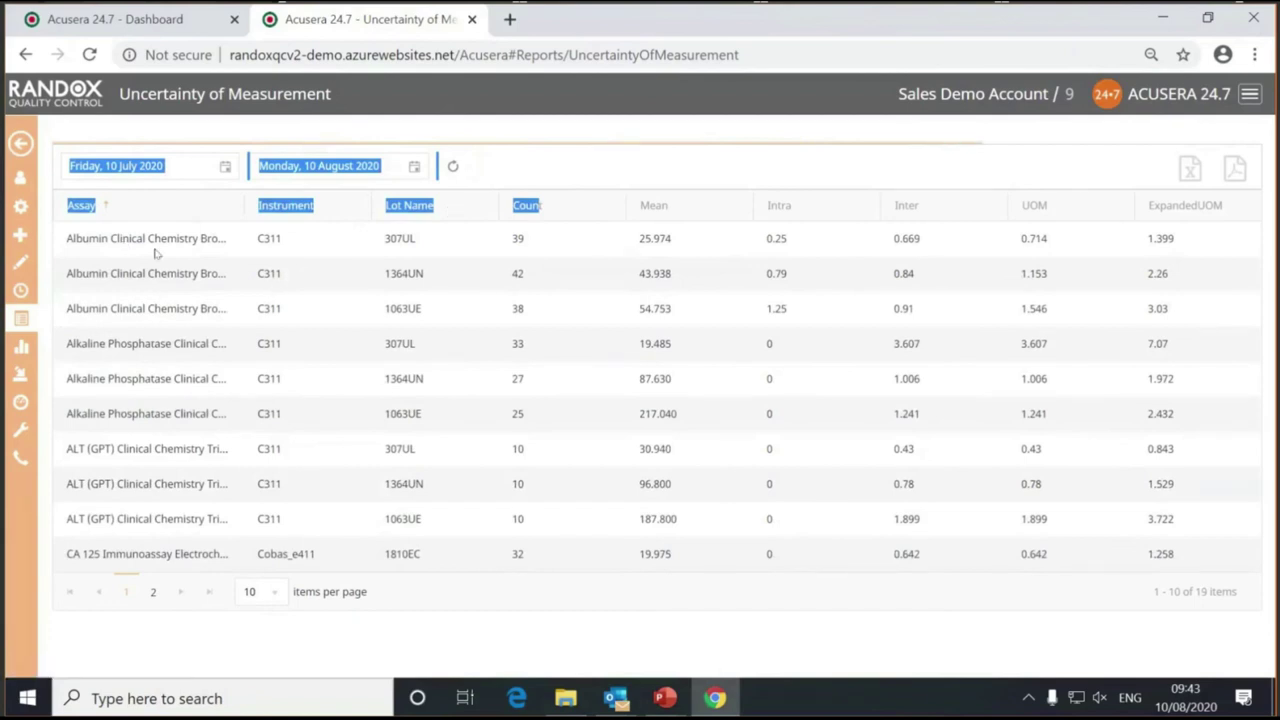
Step: Review the uncertainty table, noting Alkaline Phosphatase 307UL's top values: UOM 3.607, ExpandedUOM 7.07
left_click(375, 224)
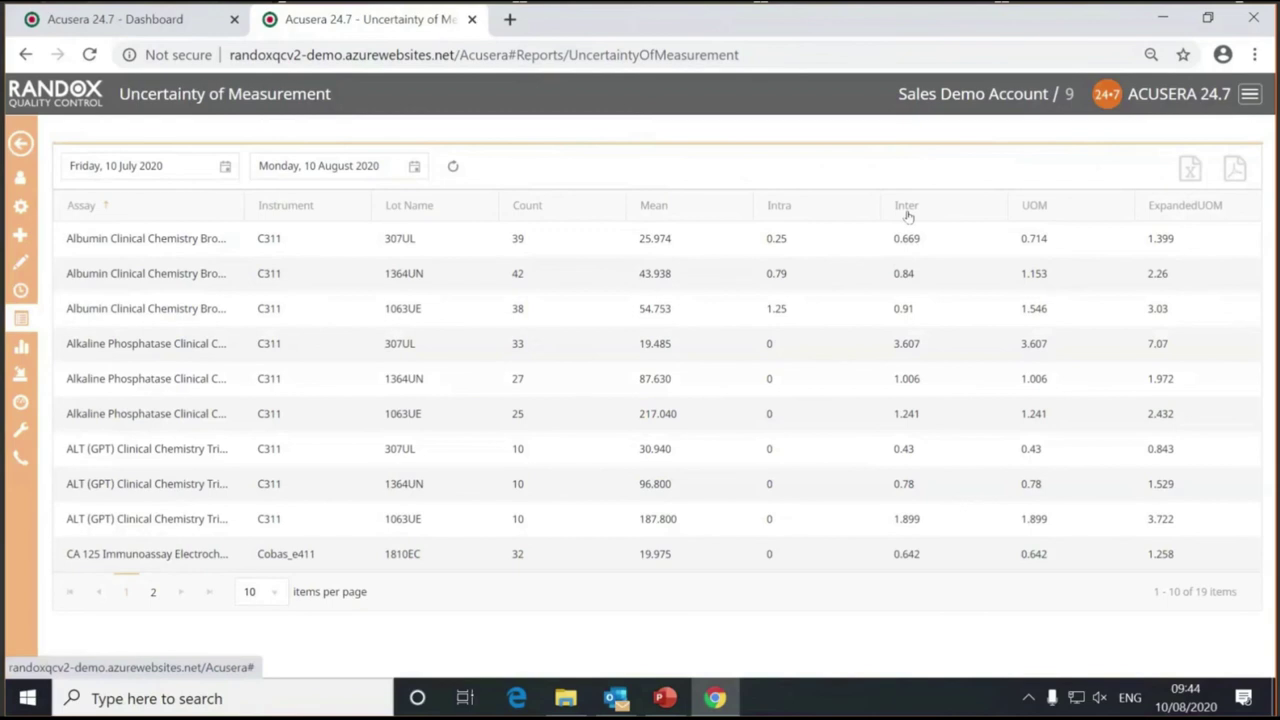
mouse_move(19, 300)
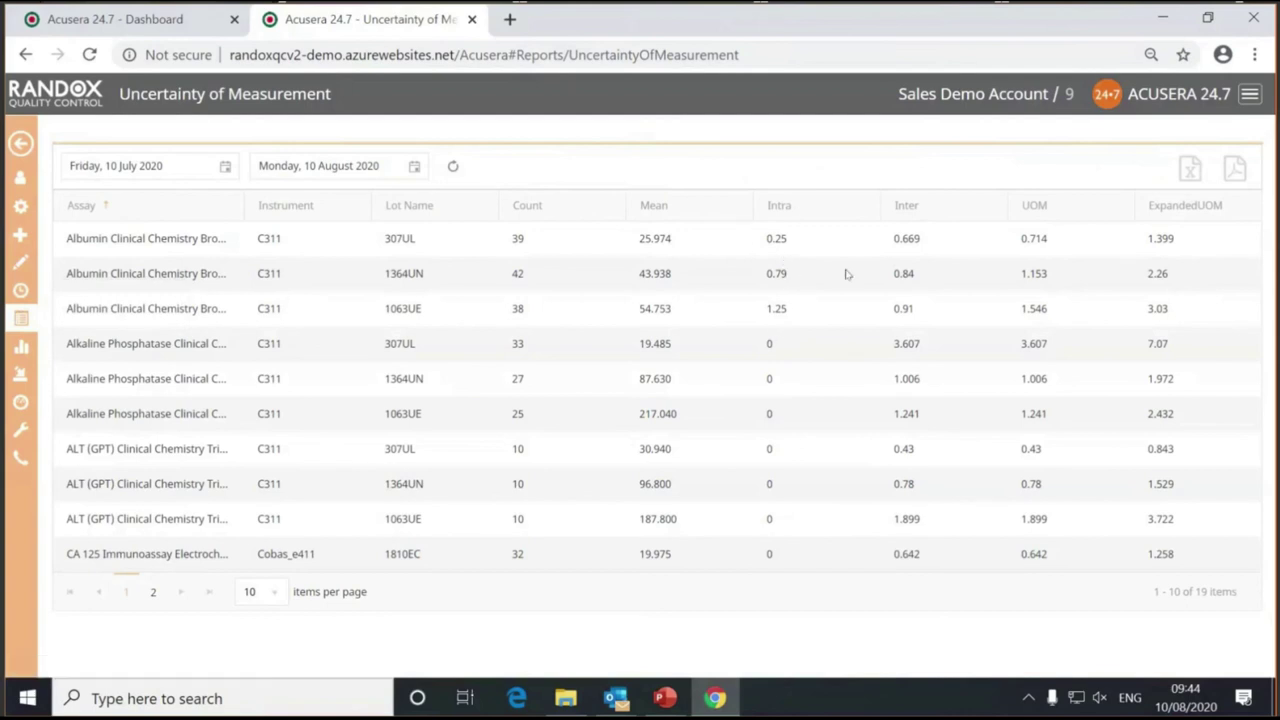
left_click(775, 268)
mouse_move(20, 318)
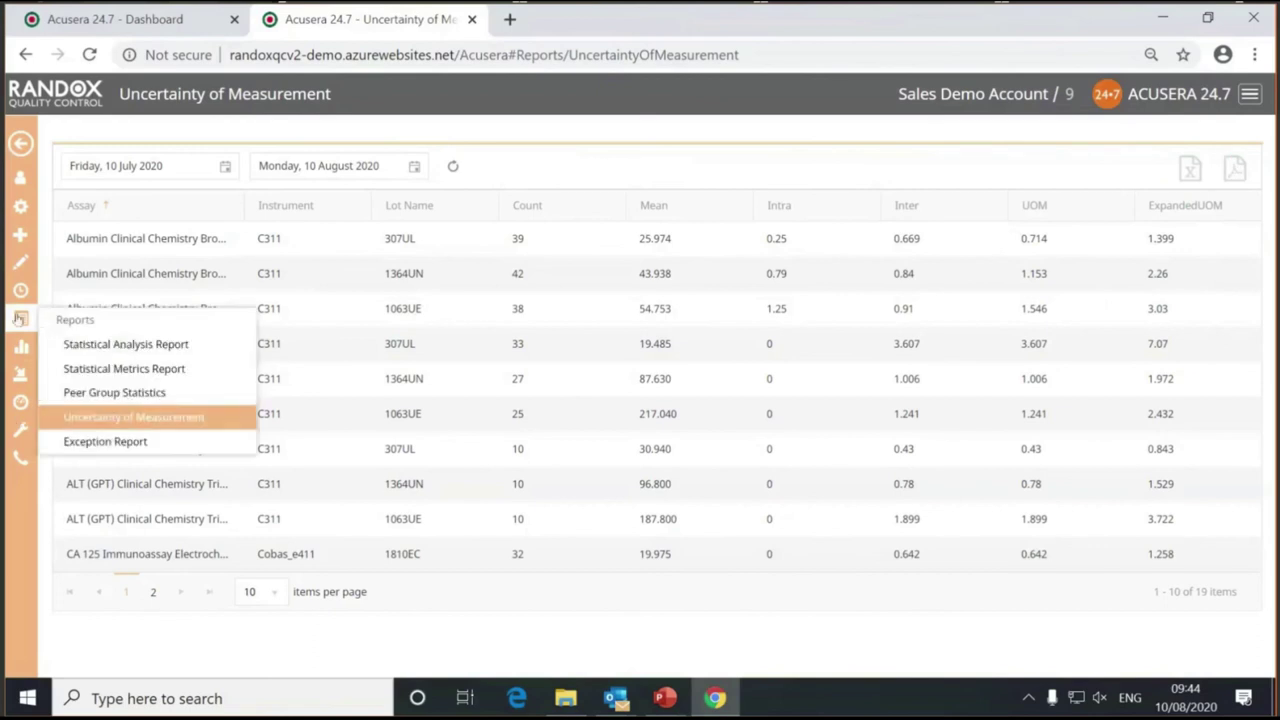
Step: Open the Exception Report showing results by SDI band and export it to PDF
left_click(126, 451)
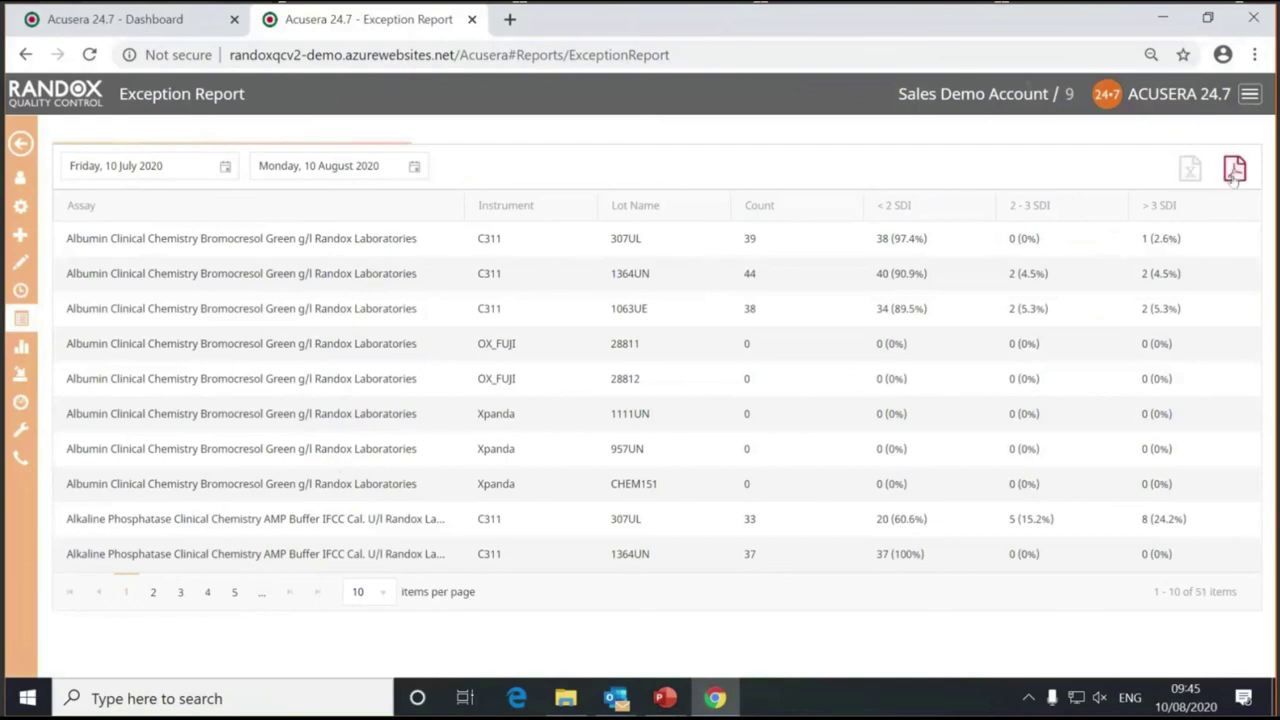
left_click(1234, 172)
mouse_move(20, 450)
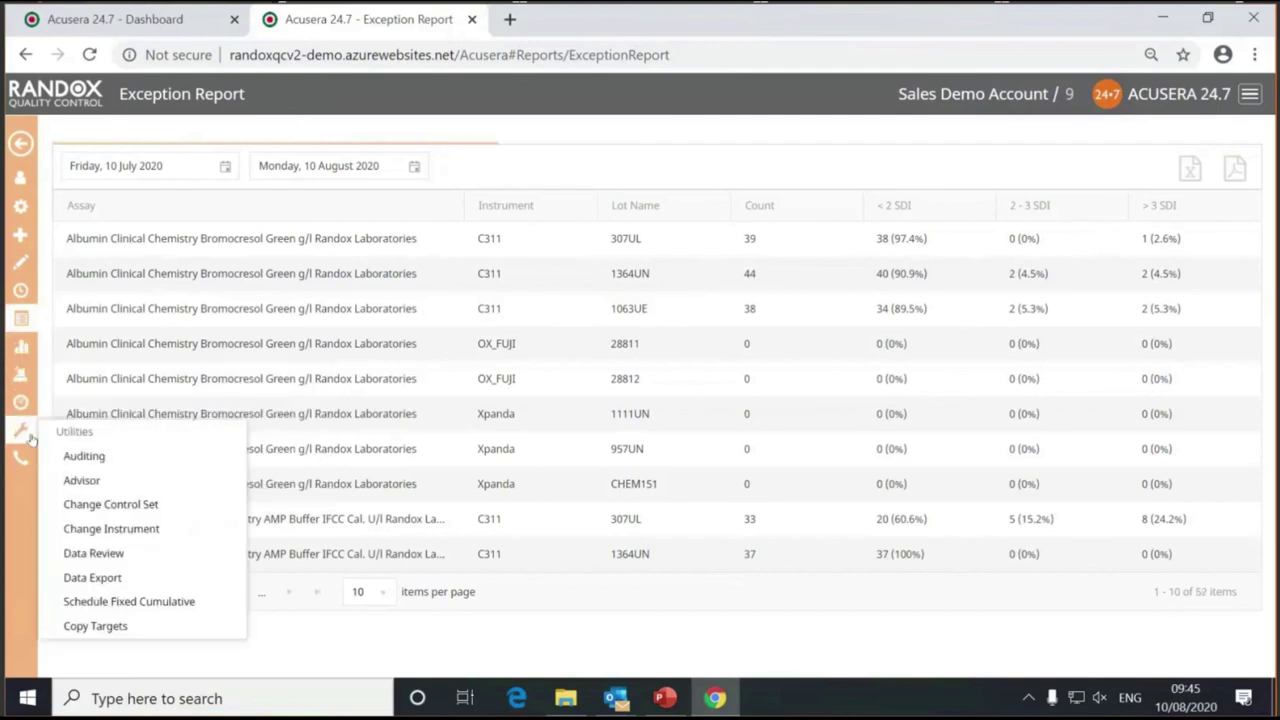
Step: Open Advisor and load Albumin (C311)'s advice: 1:2s Reject, AQA% 90, frequency 3
left_click(127, 485)
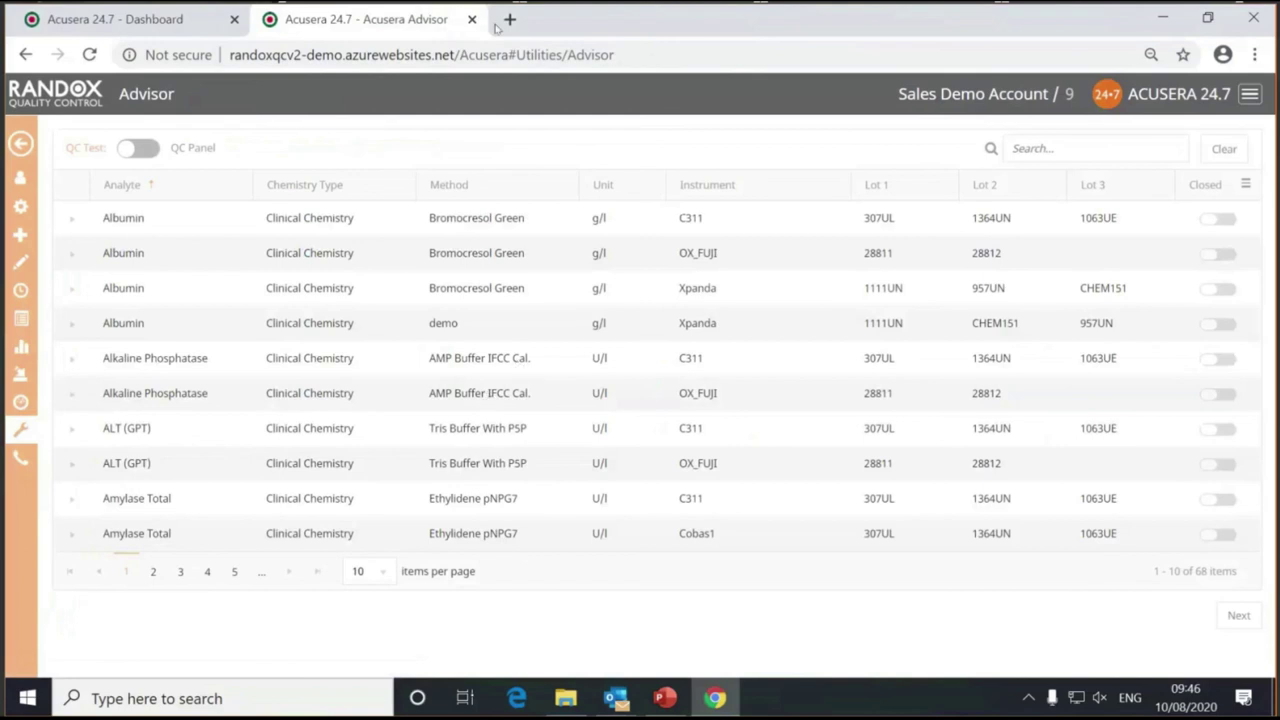
left_click(150, 217)
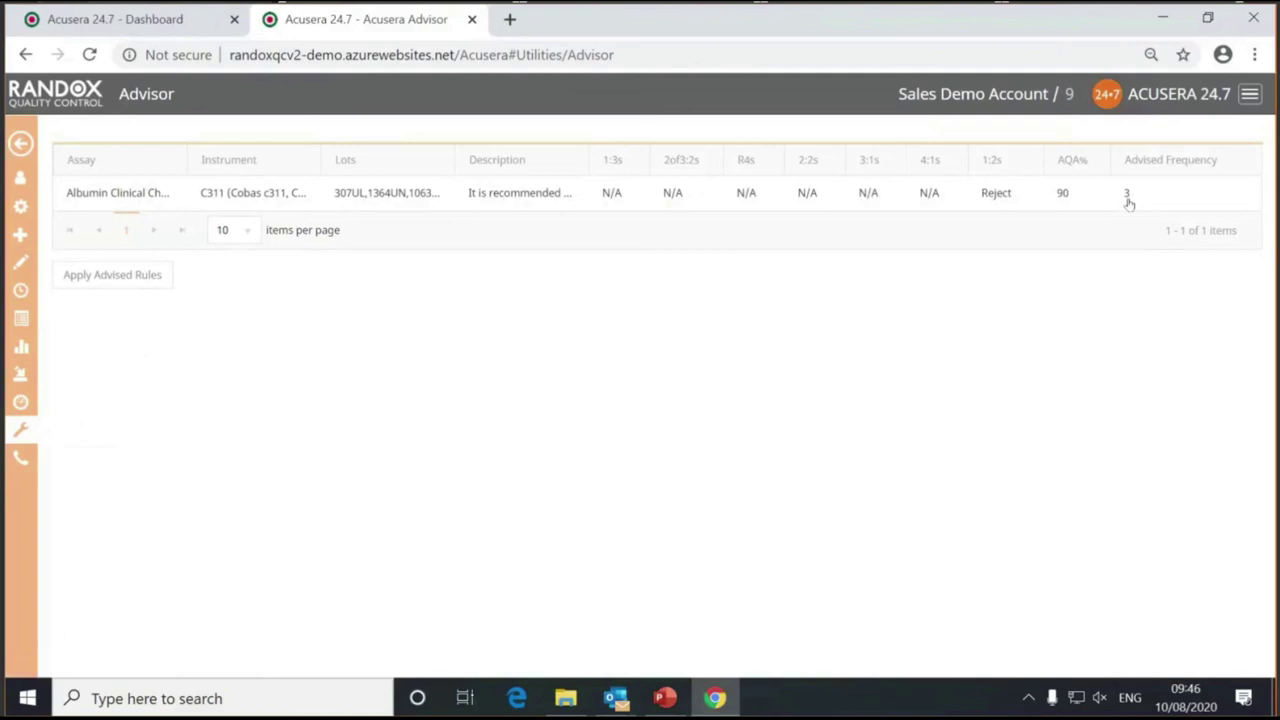
Step: Return to the Advisor list of 68 entries and view the Help menu options
left_click(21, 145)
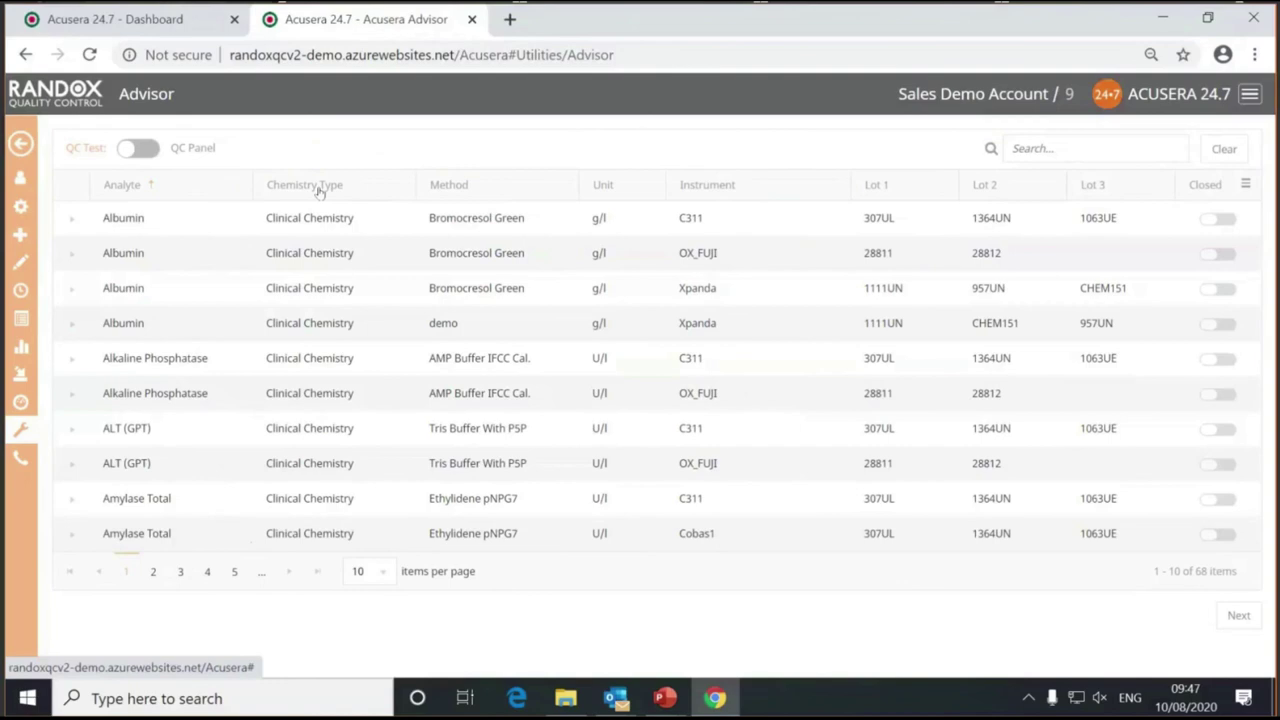
left_click(22, 450)
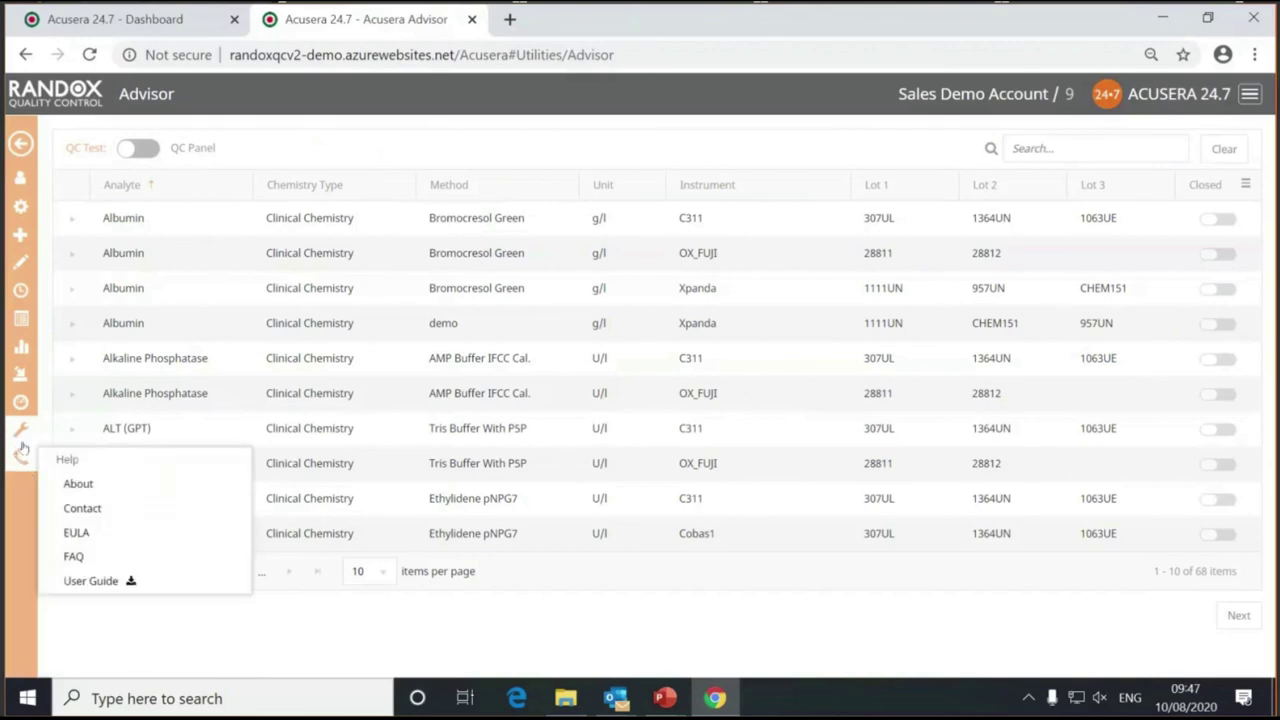
mouse_move(17, 432)
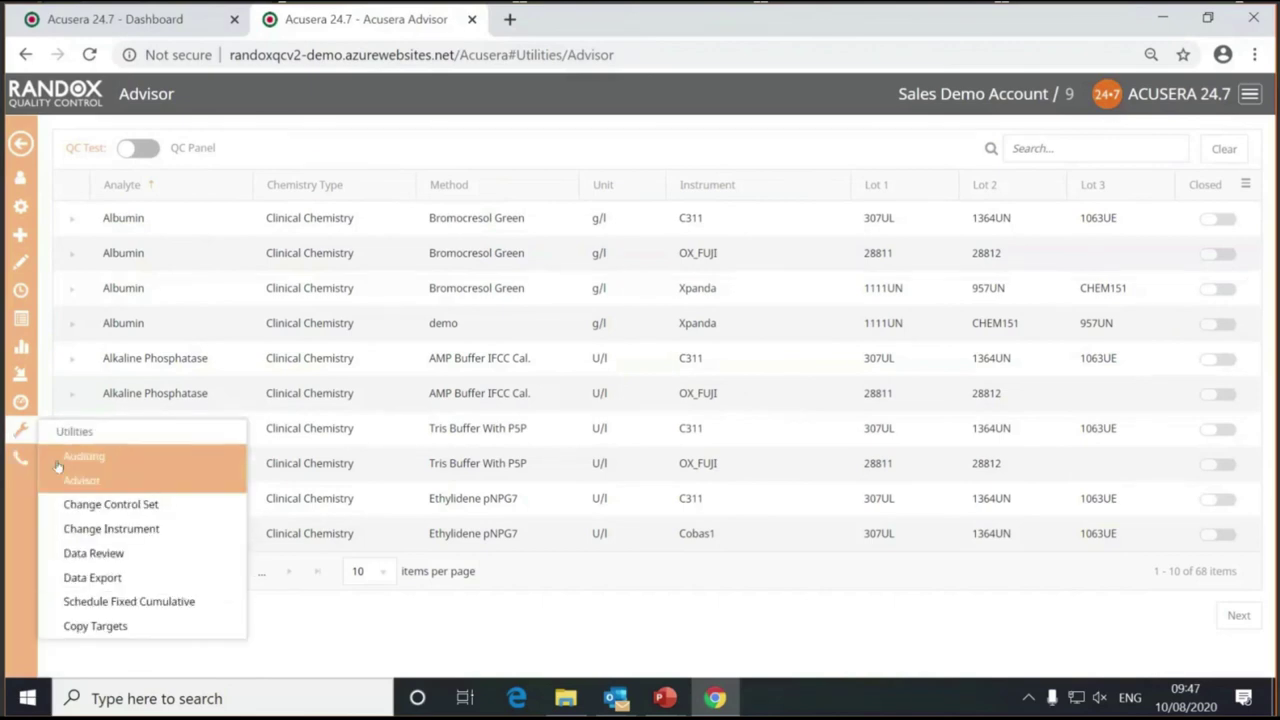
Step: Open Auditing for 03/08/2020–10/08/2020 and browse the category filter list without choosing one
left_click(119, 457)
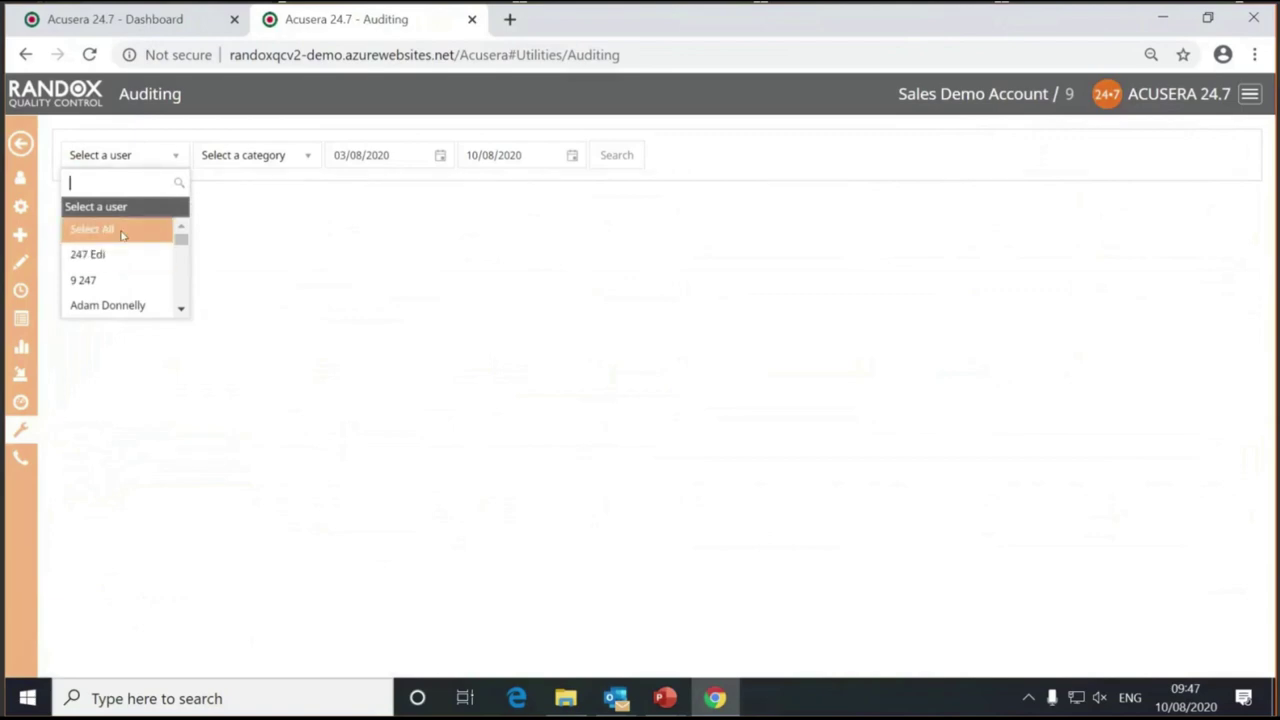
left_click(229, 157)
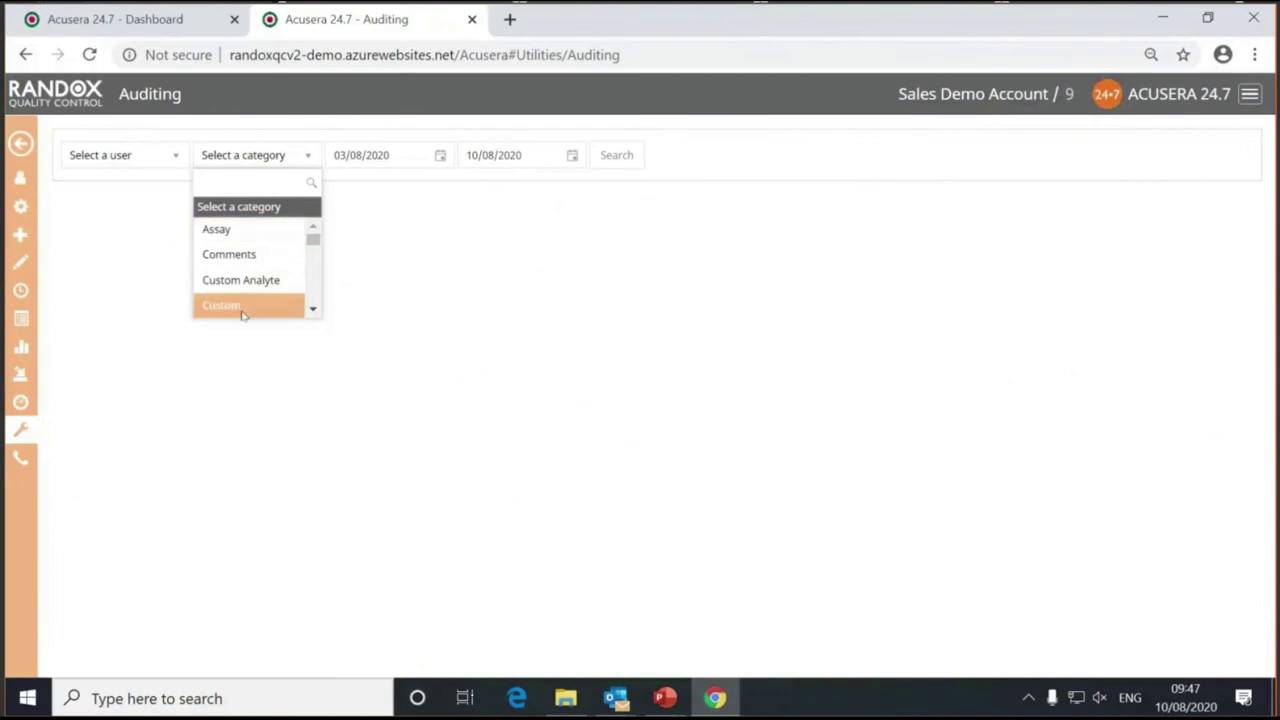
left_click(312, 310)
left_click(312, 310)
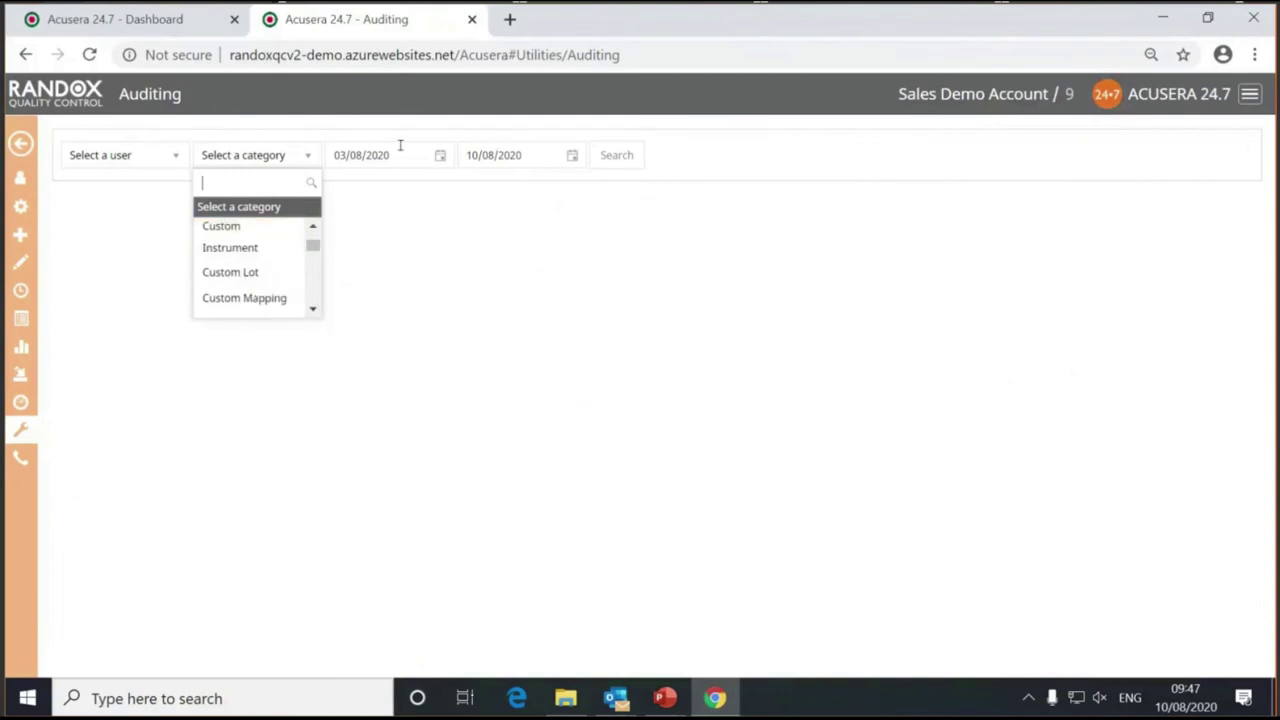
left_click(369, 214)
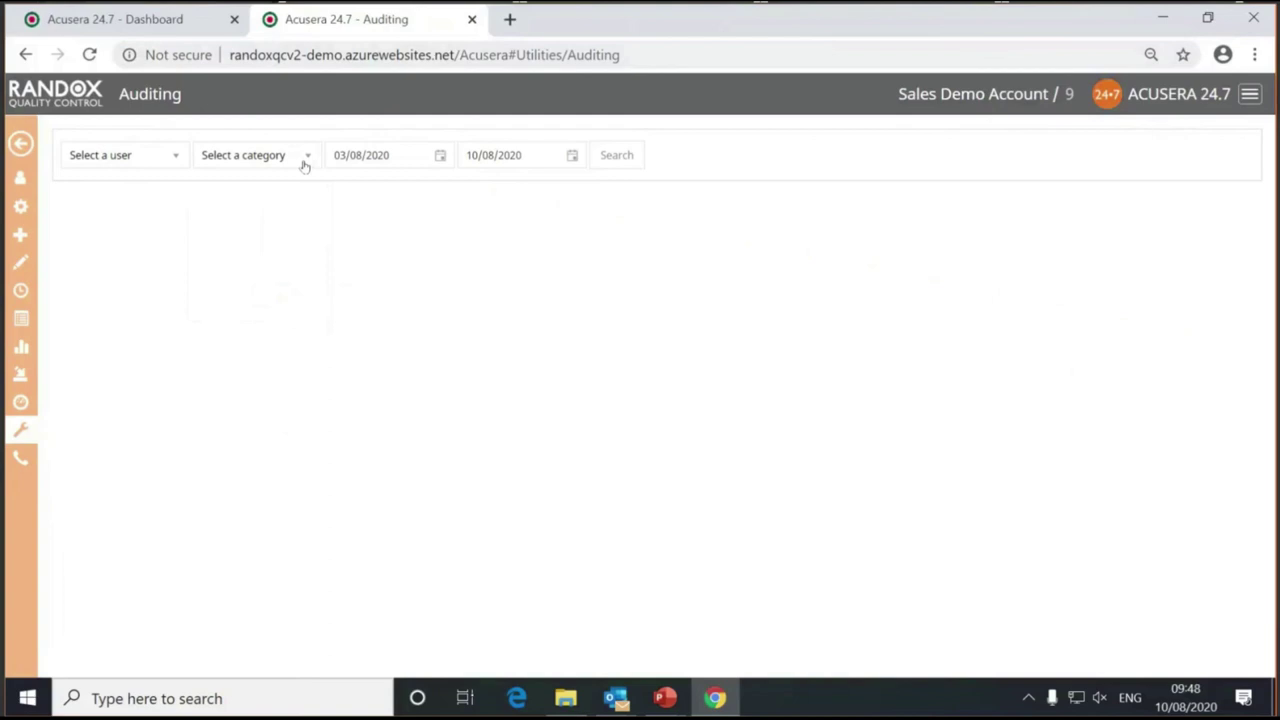
mouse_move(12, 266)
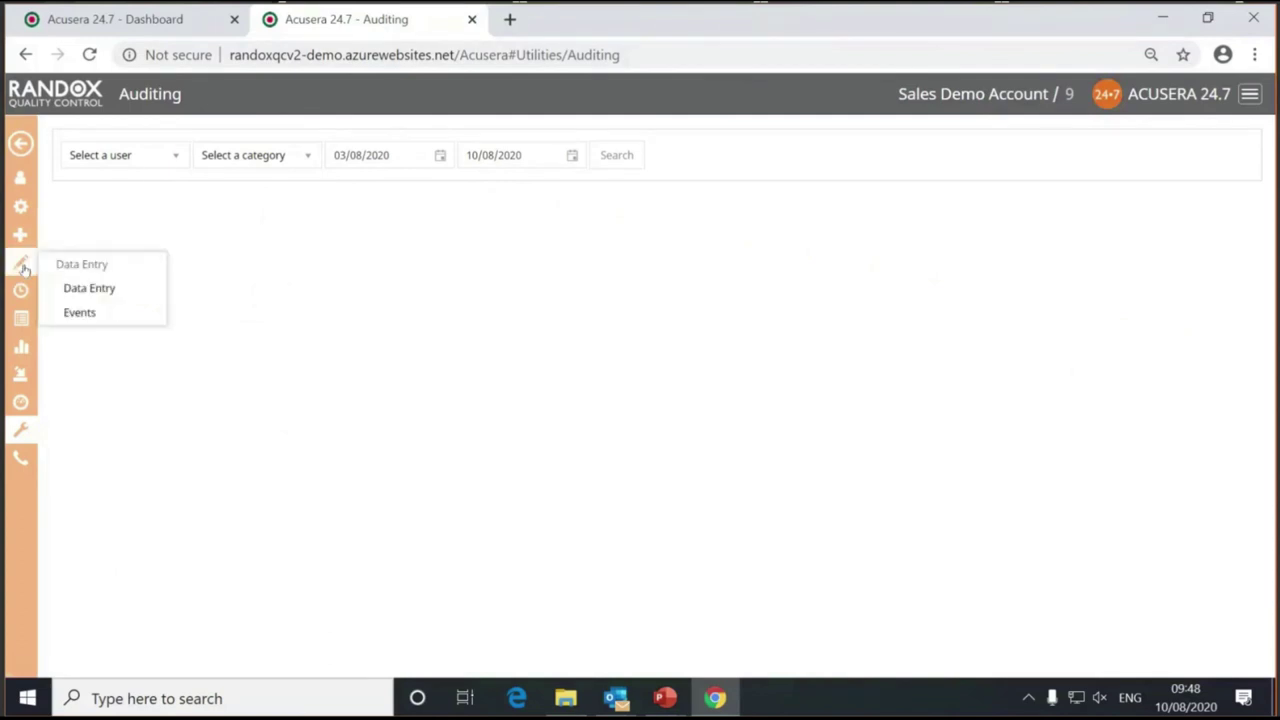
Step: Open Data Entry and switch the list to the five QC panels, then back to individual QC tests
left_click(89, 288)
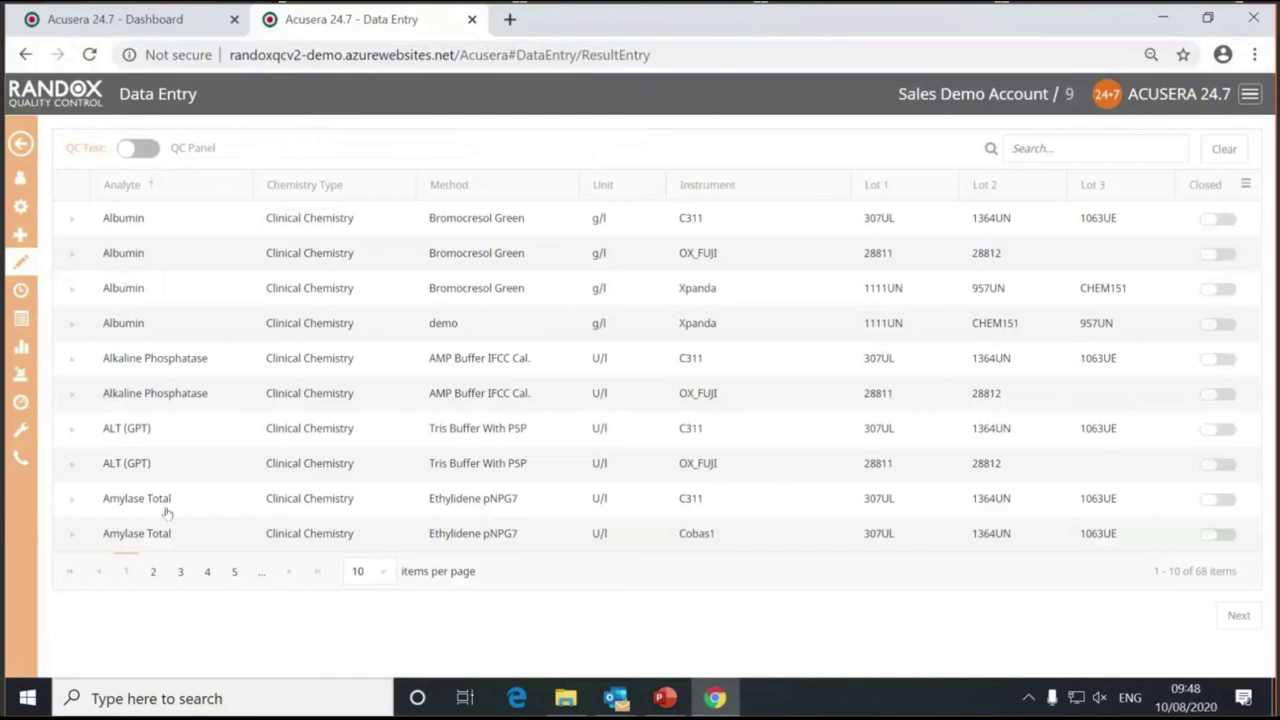
left_click(155, 152)
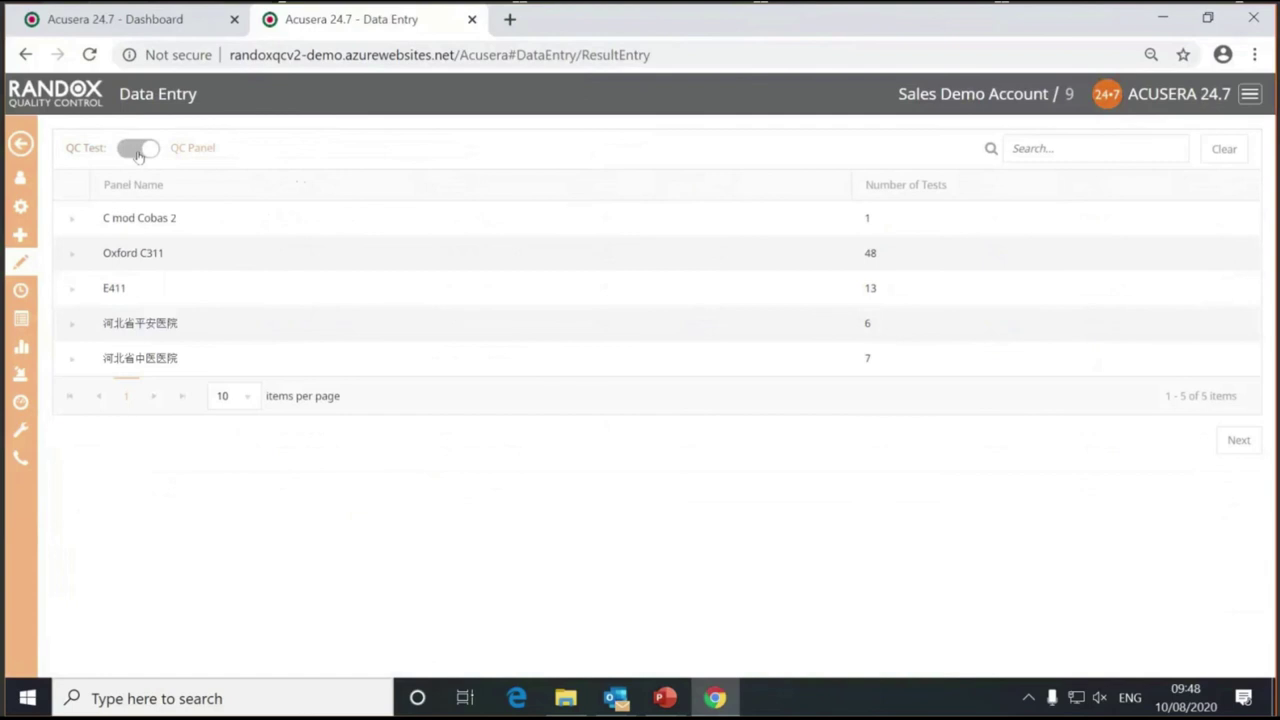
left_click(138, 152)
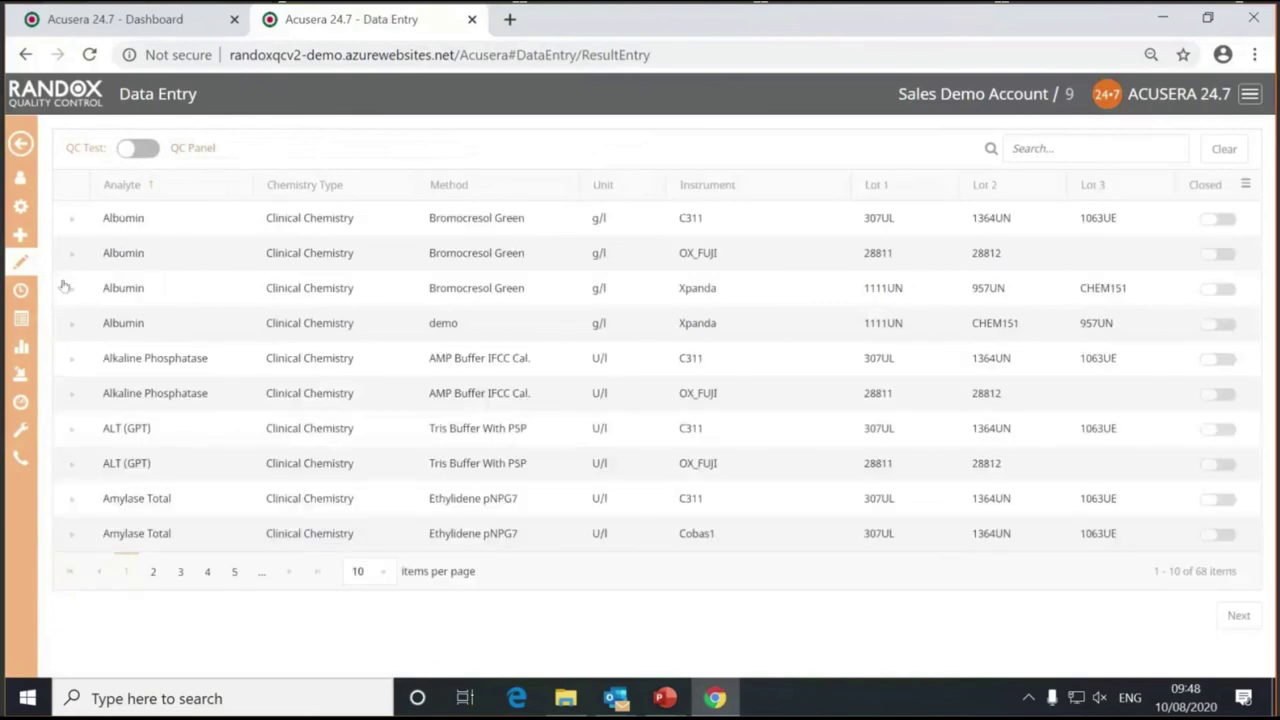
left_click(22, 377)
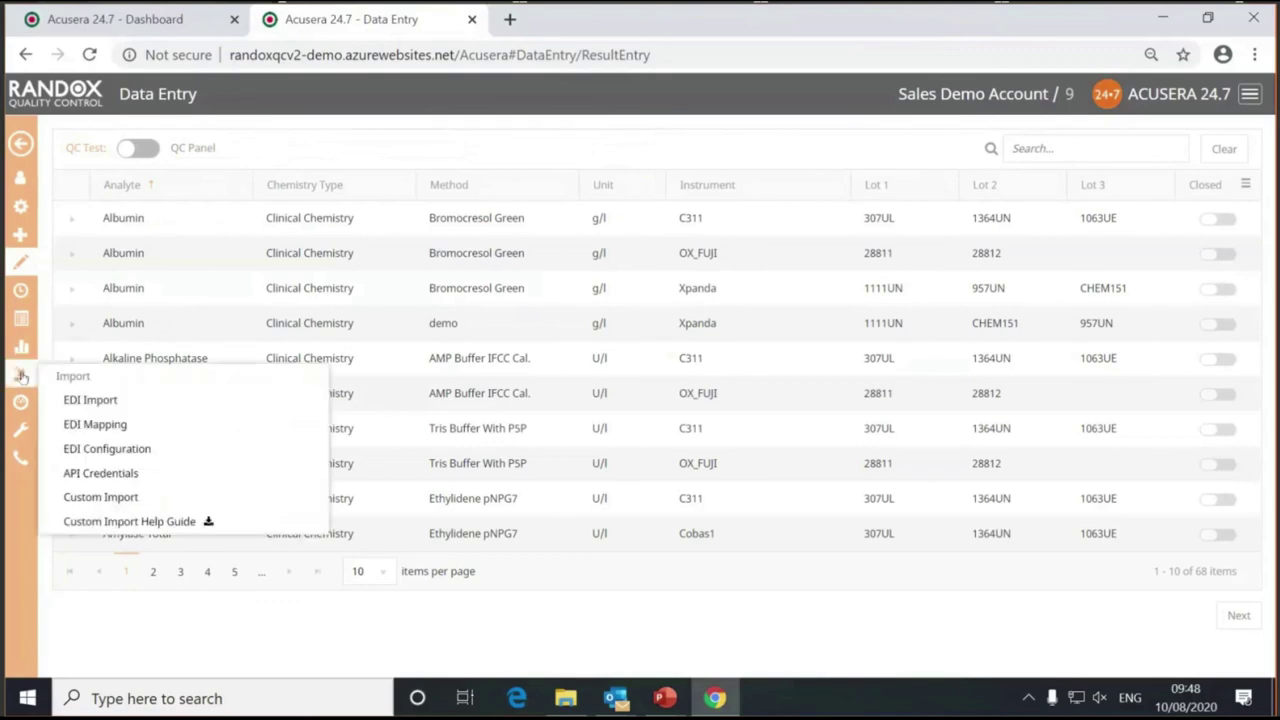
Step: Open EDI Import to review the 12 saved delimited import configurations, newest from 31/Jul/2020
left_click(88, 398)
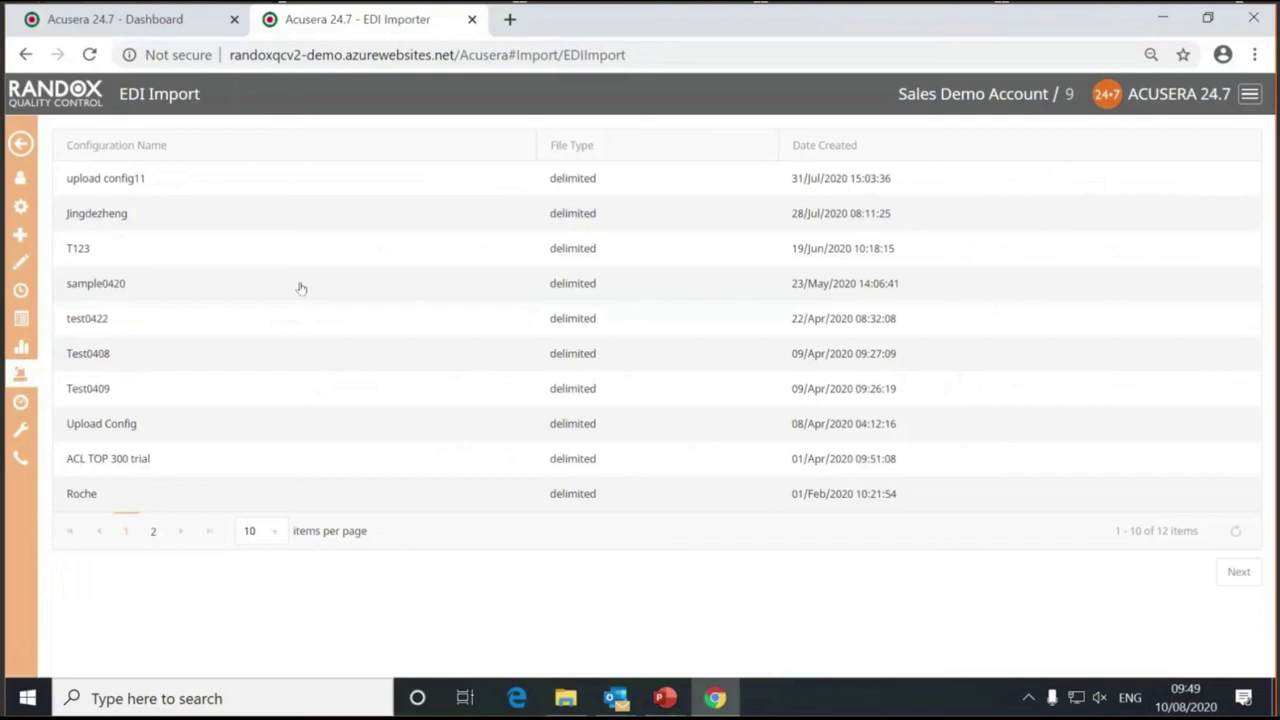
left_click(16, 378)
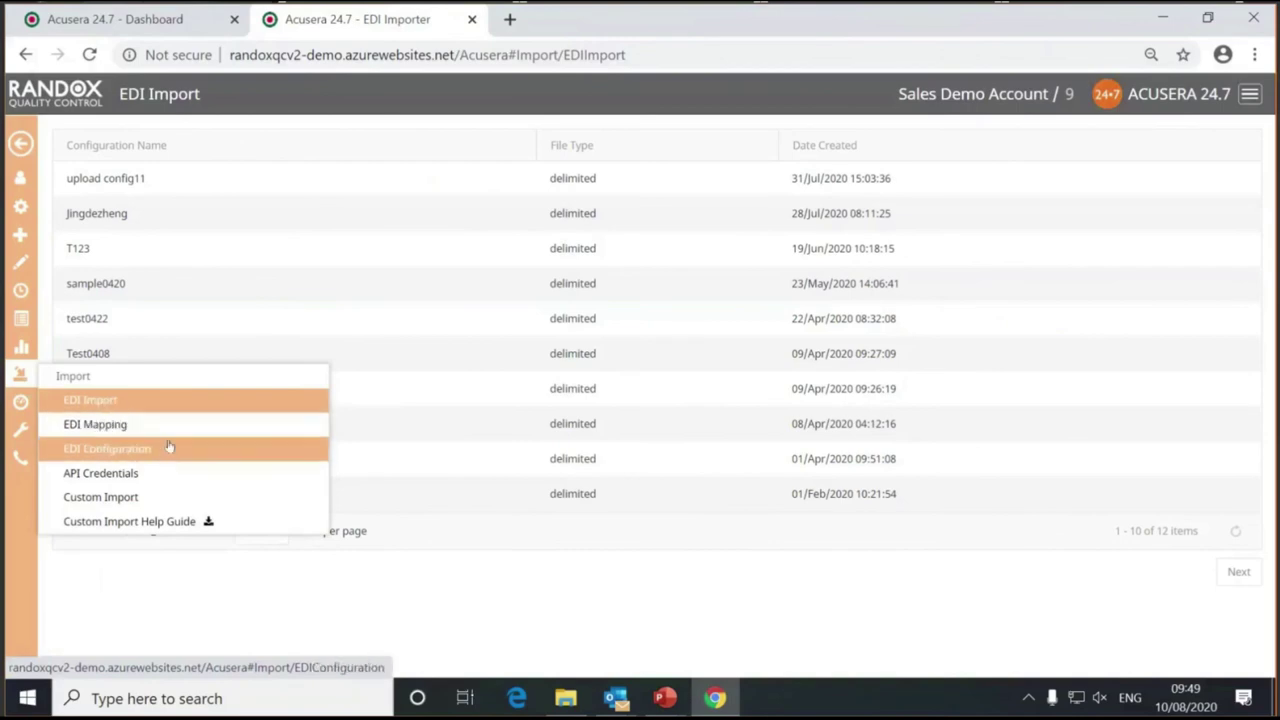
left_click(171, 402)
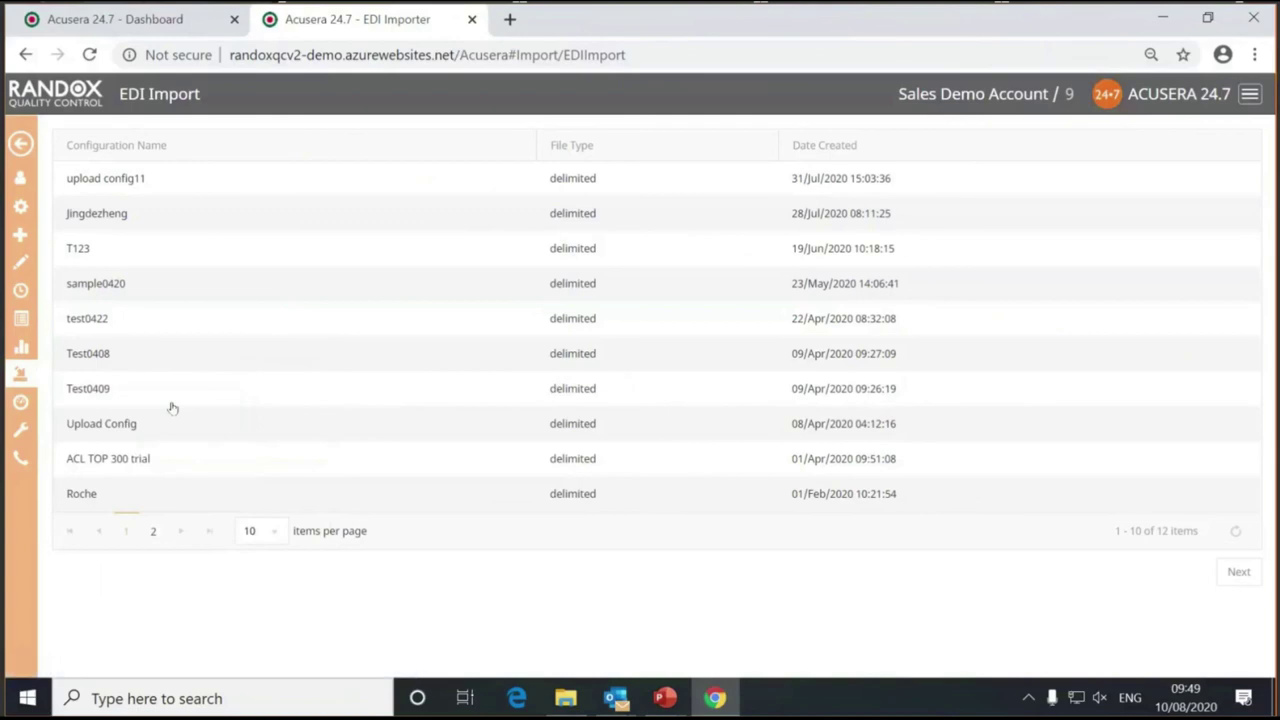
Step: Open Result History's list of 68 analyte–instrument entries, then go back to the Home page
mouse_move(18, 330)
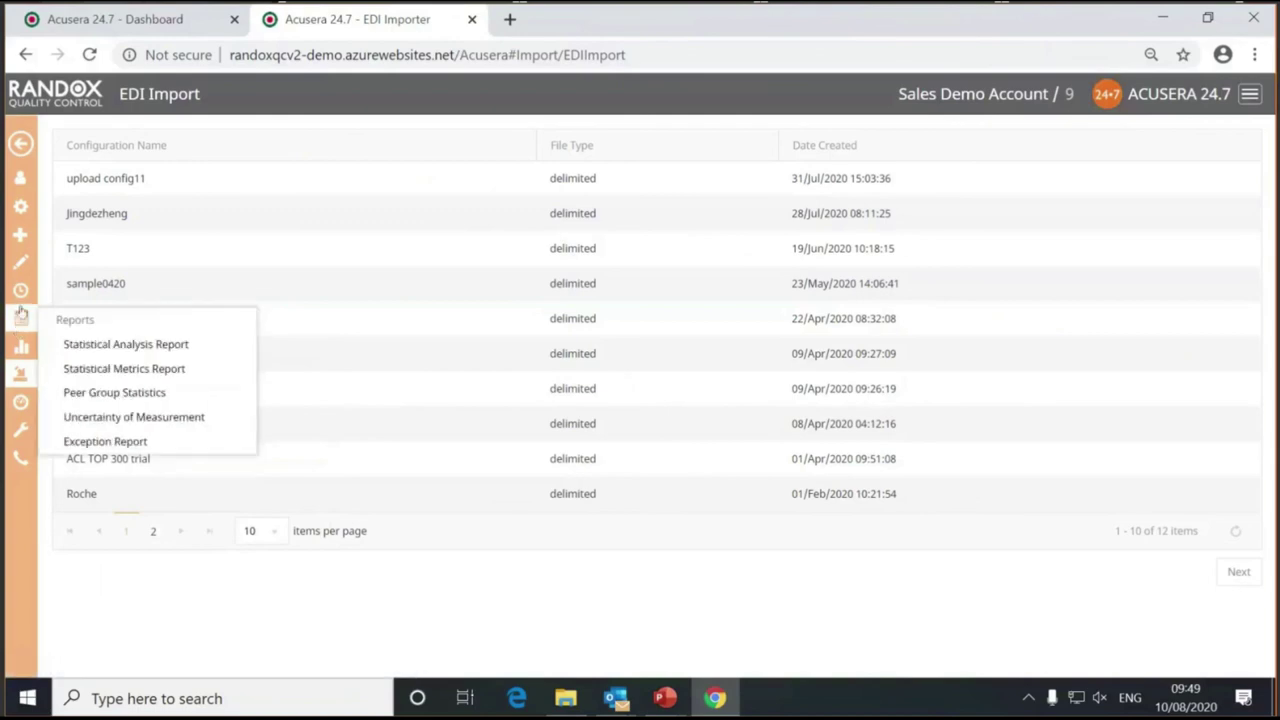
mouse_move(20, 290)
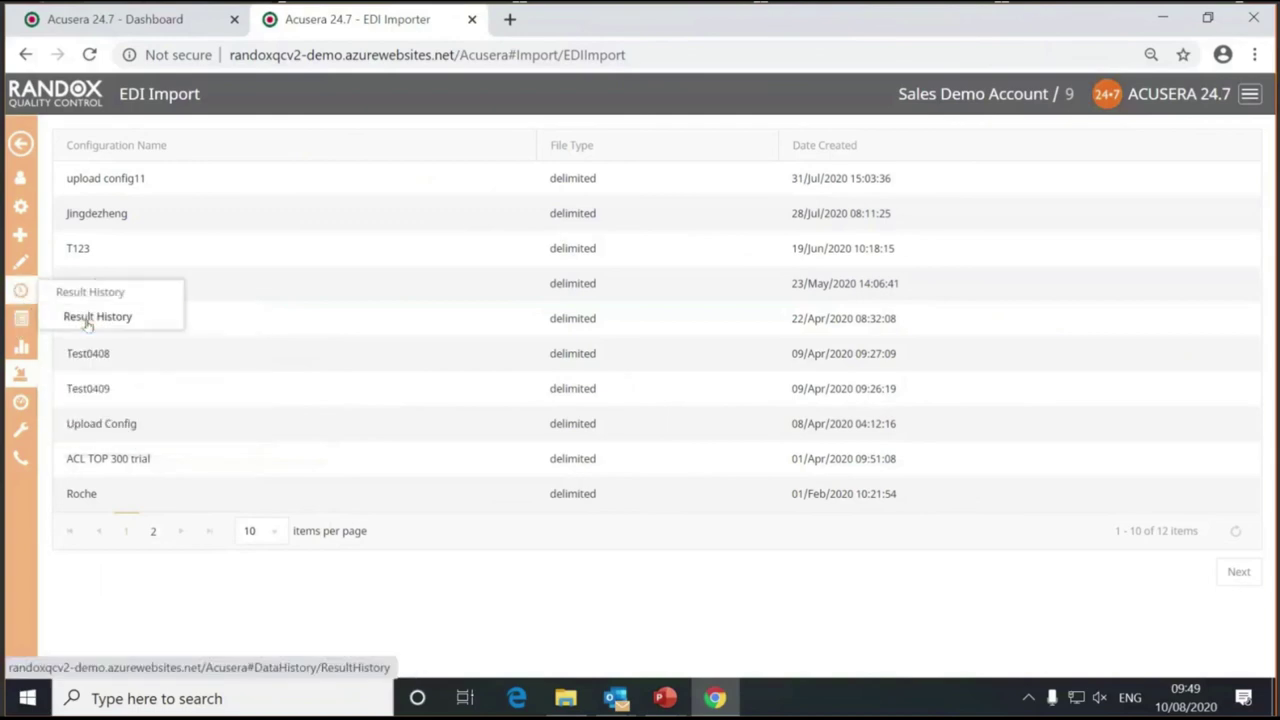
left_click(90, 318)
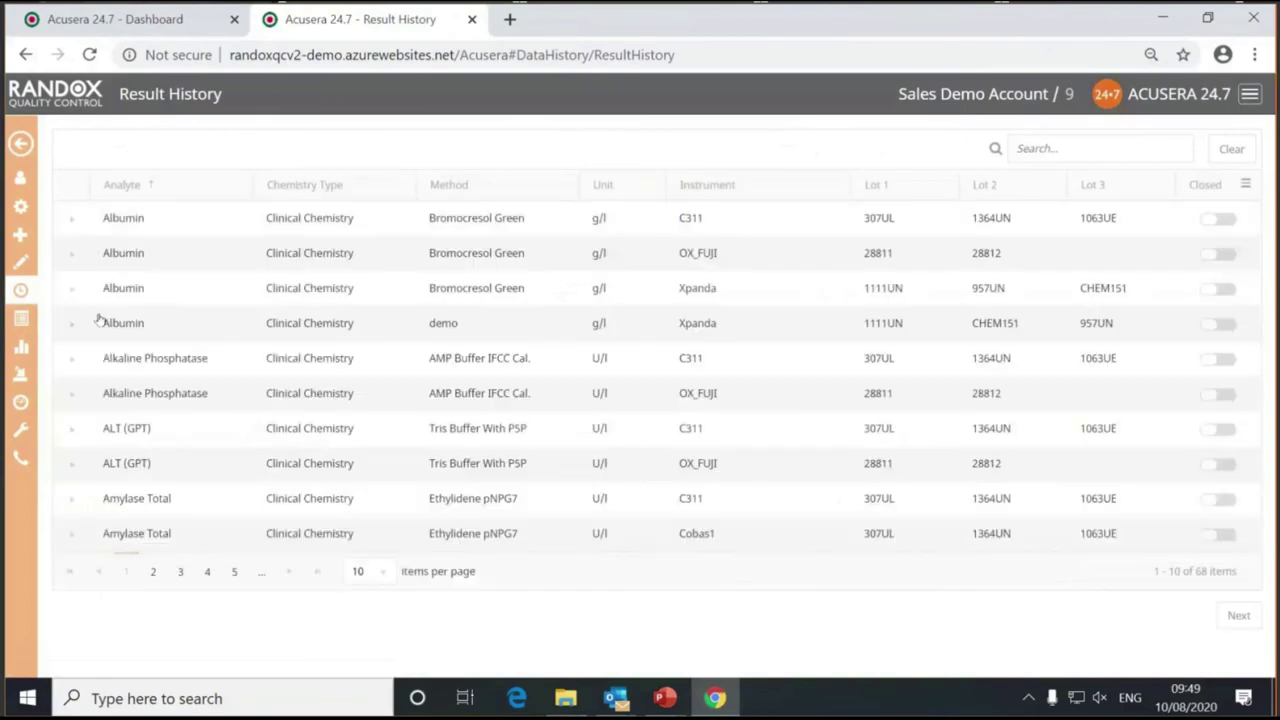
left_click(20, 145)
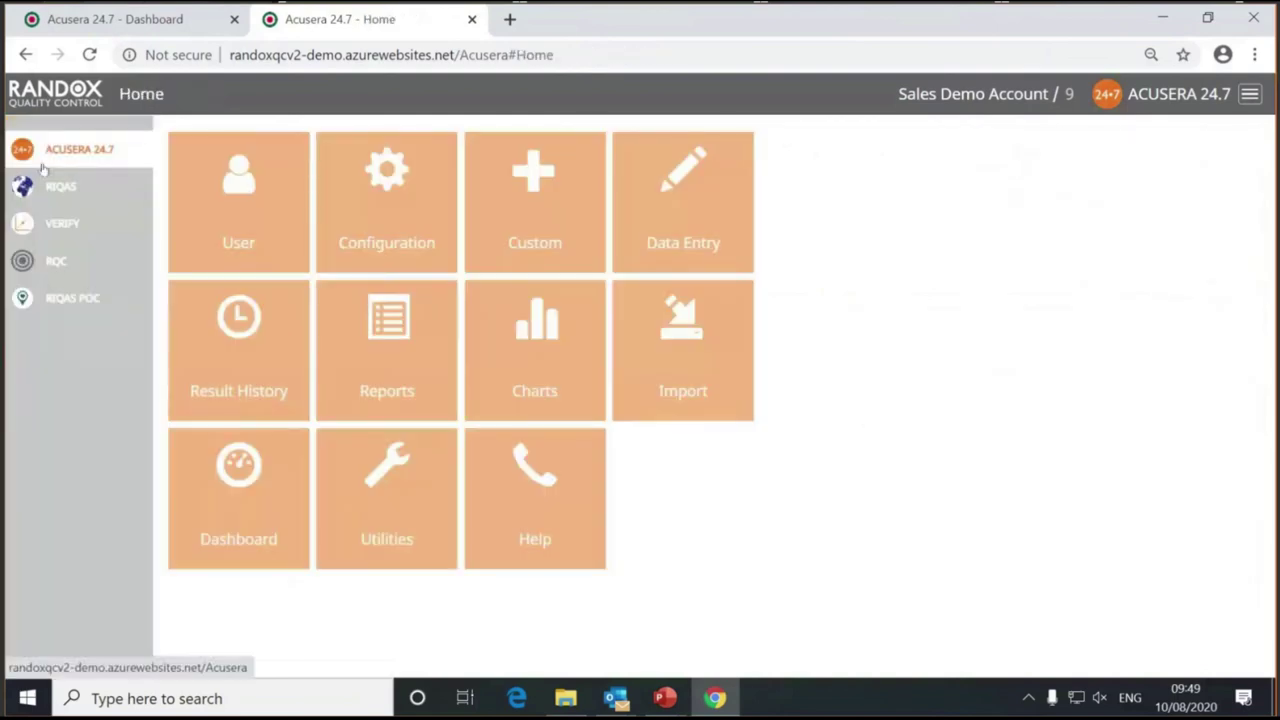